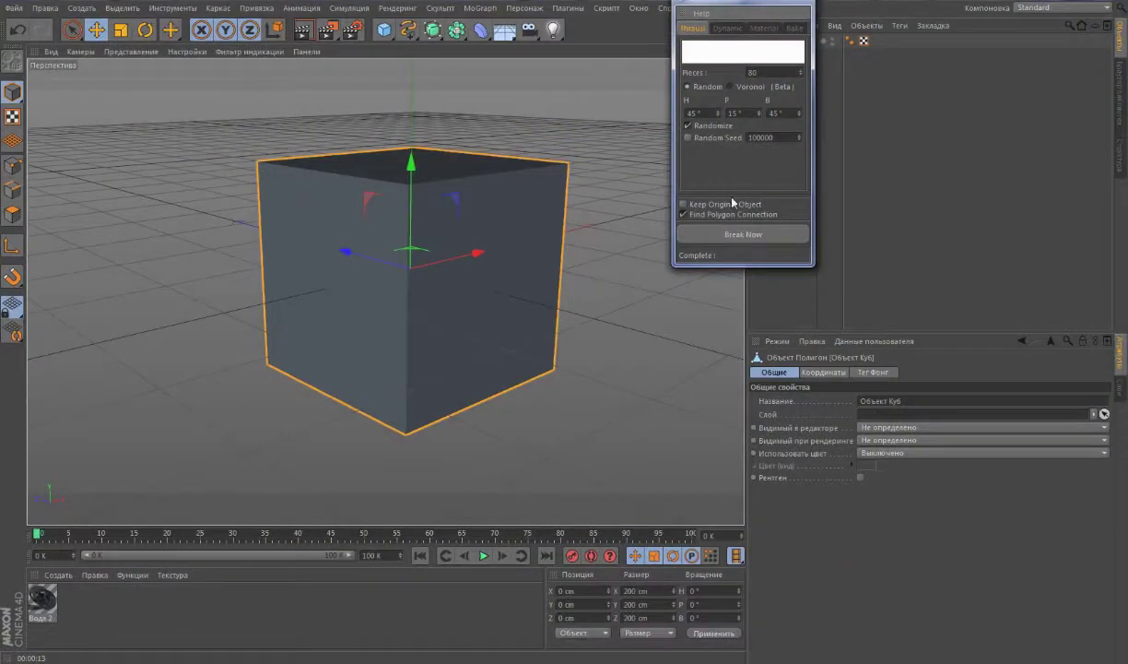
# Fracture the cube with Thrausi into 80 pieces, adding inside and outside cut materials.
pyautogui.click(692, 28)
pyautogui.click(743, 235)
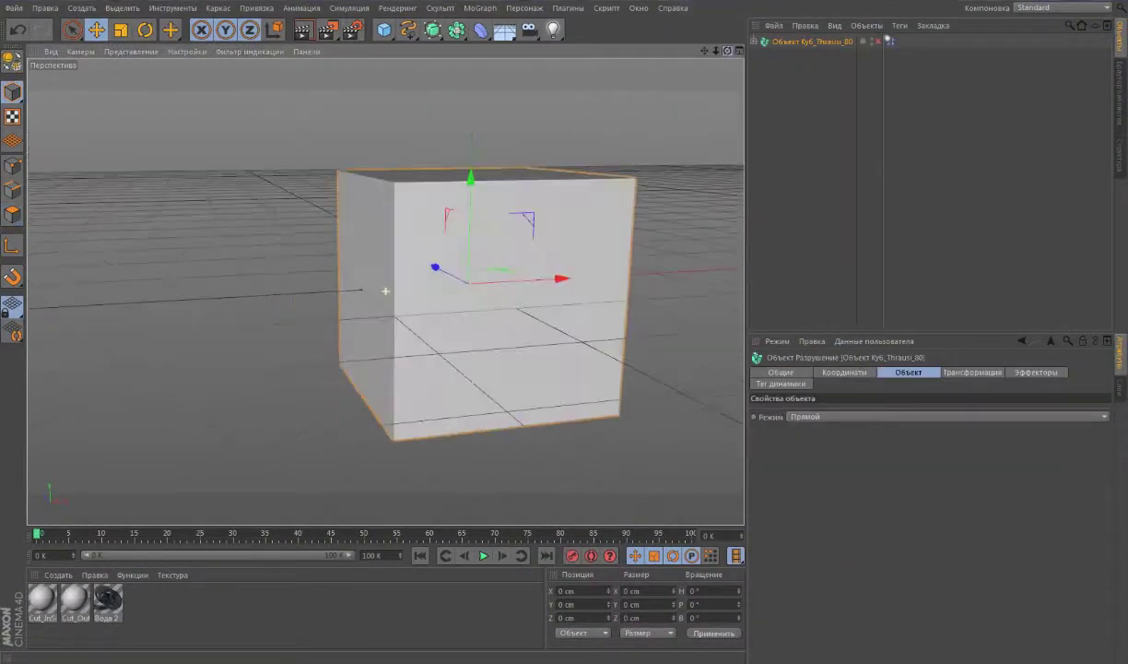
pyautogui.click(754, 43)
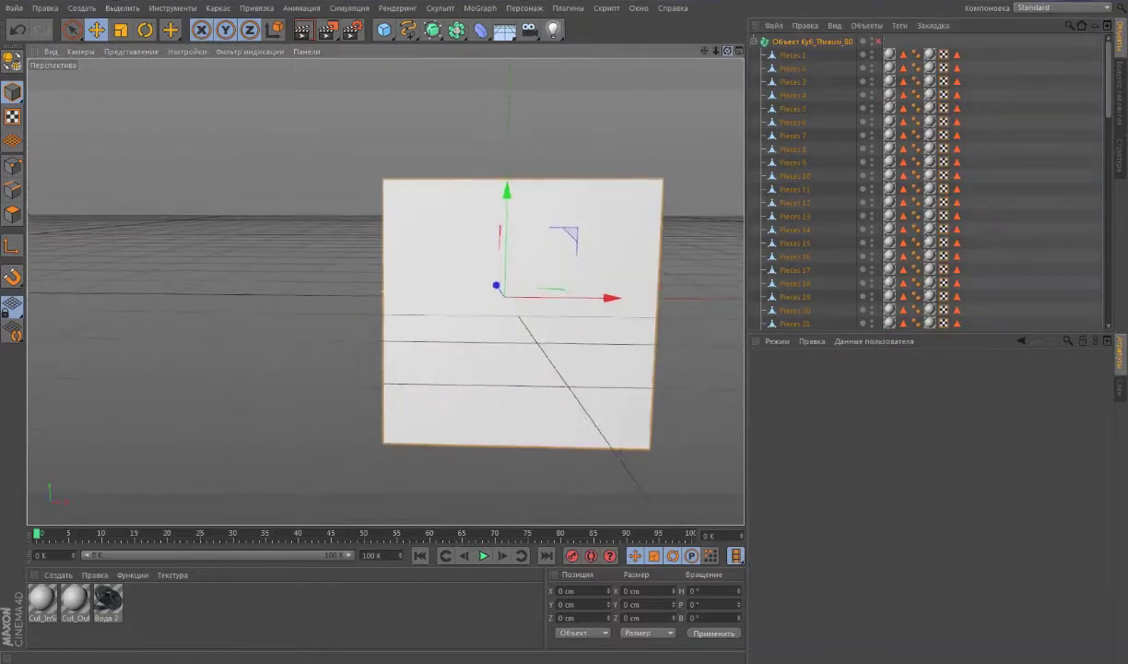
pyautogui.press('F3')
pyautogui.press('9')
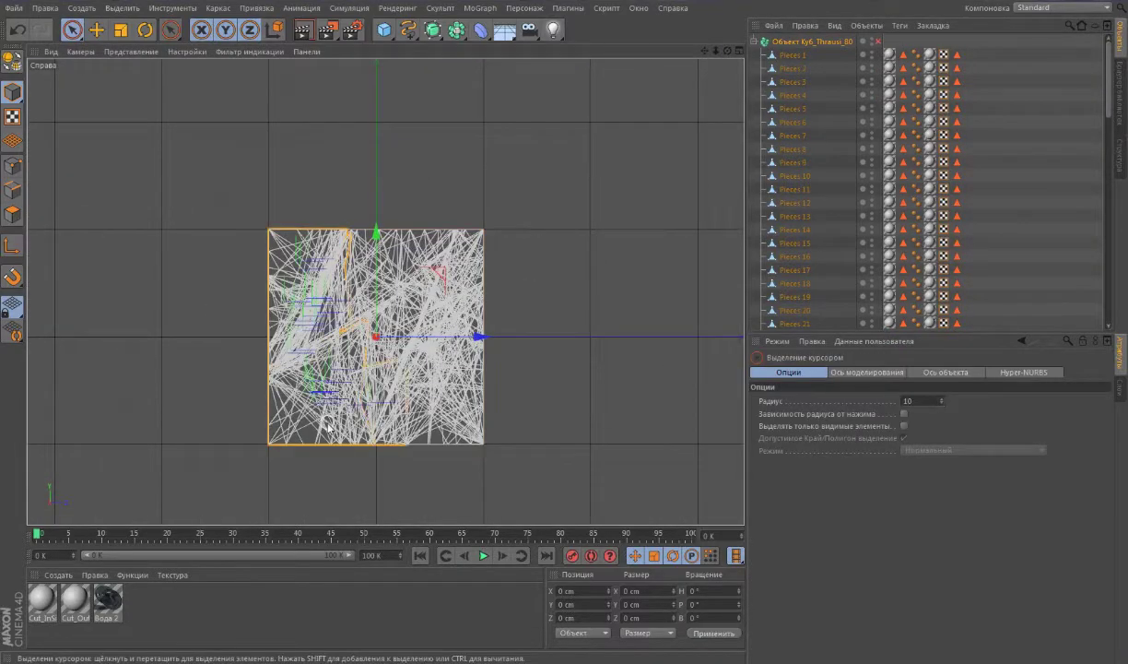
pyautogui.moveTo(329, 426); pyautogui.dragTo(315, 289)
pyautogui.middleClick(390, 403)
pyautogui.middleClick(216, 221)
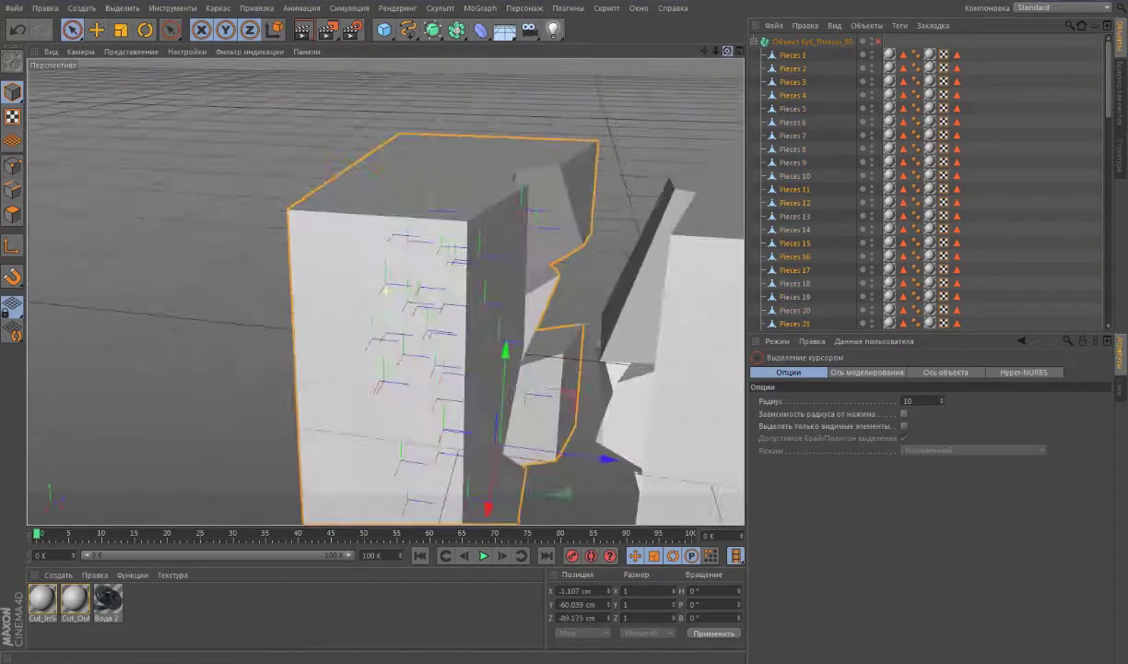
pyautogui.keyDown('alt'); pyautogui.moveTo(385, 289); pyautogui.dragTo(151, 170); pyautogui.keyUp('alt')
pyautogui.press('F3')
pyautogui.click(313, 221)
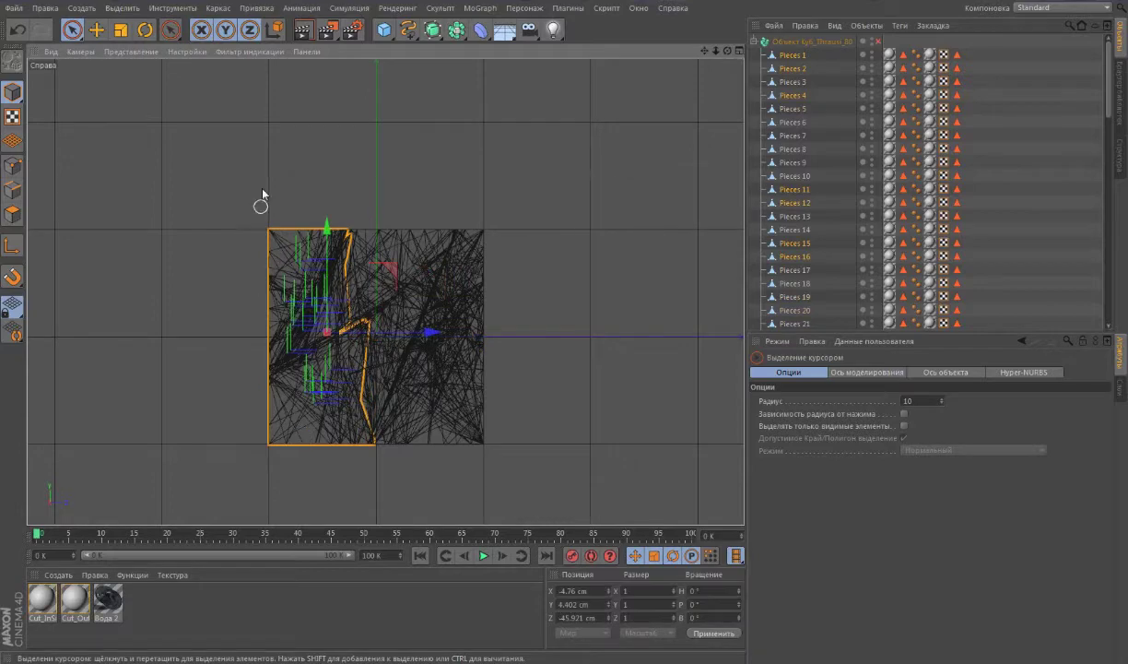
pyautogui.press('F1')
pyautogui.moveTo(496, 293)
pyautogui.keyDown('alt'); pyautogui.mouseDown()
pyautogui.moveTo(416, 304)
pyautogui.moveTo(516, 295)
pyautogui.mouseUp(); pyautogui.keyUp('alt')
# Re-run Thrausi on the whole fractured cube to break it into 241 pieces.
pyautogui.click(779, 42)
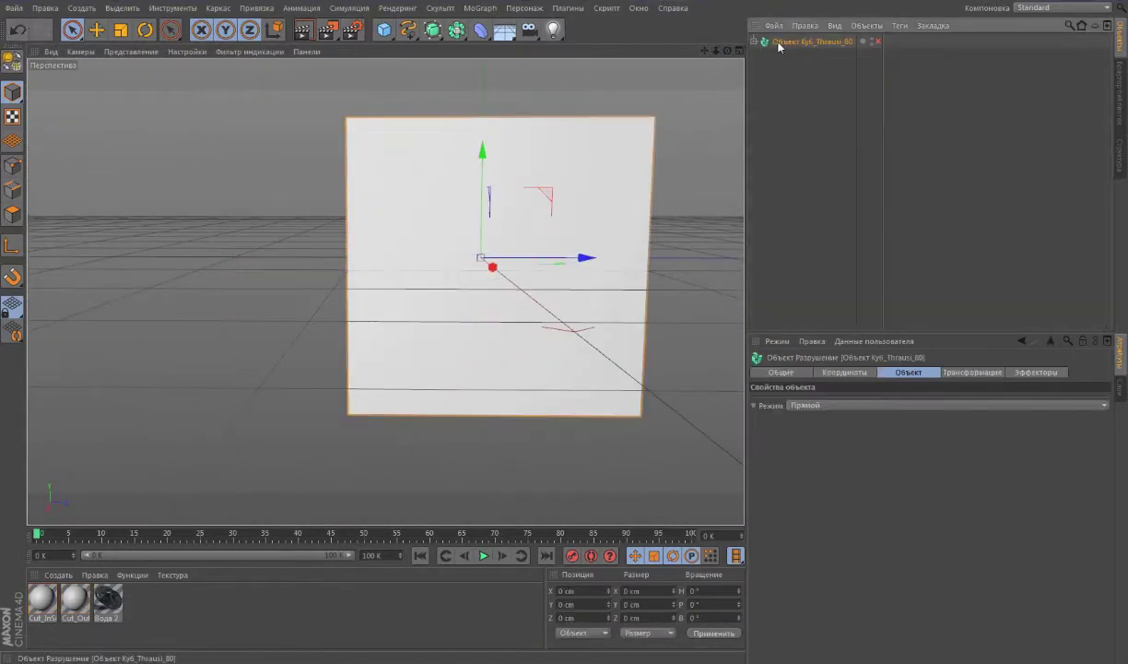
pyautogui.click(535, 11)
pyautogui.click(599, 42)
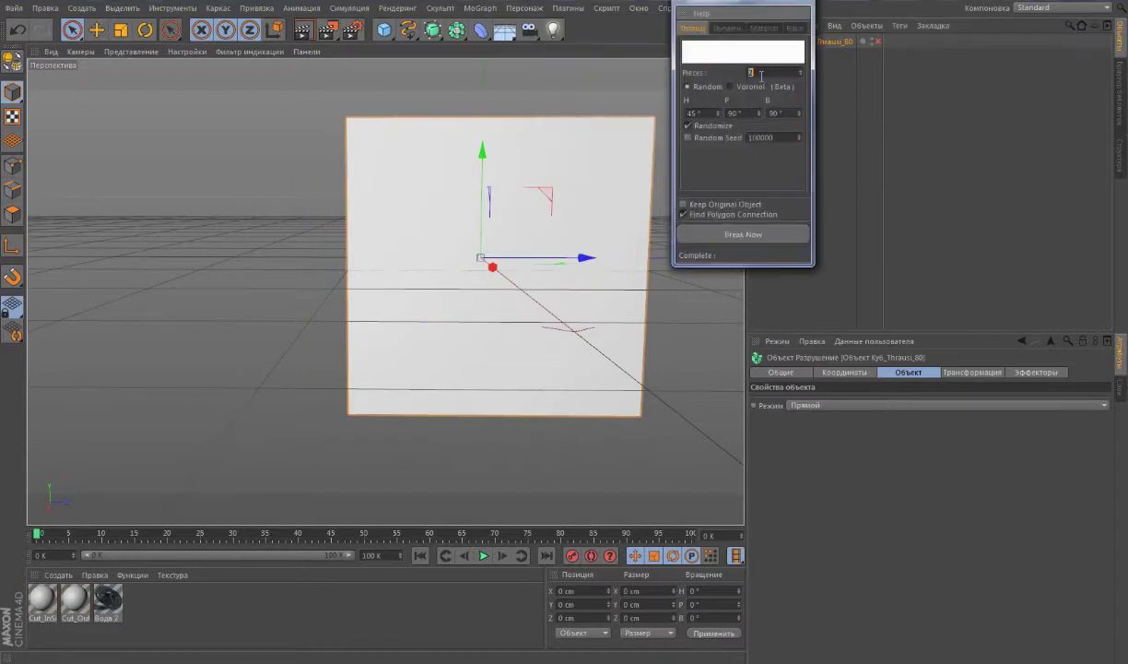
pyautogui.click(743, 235)
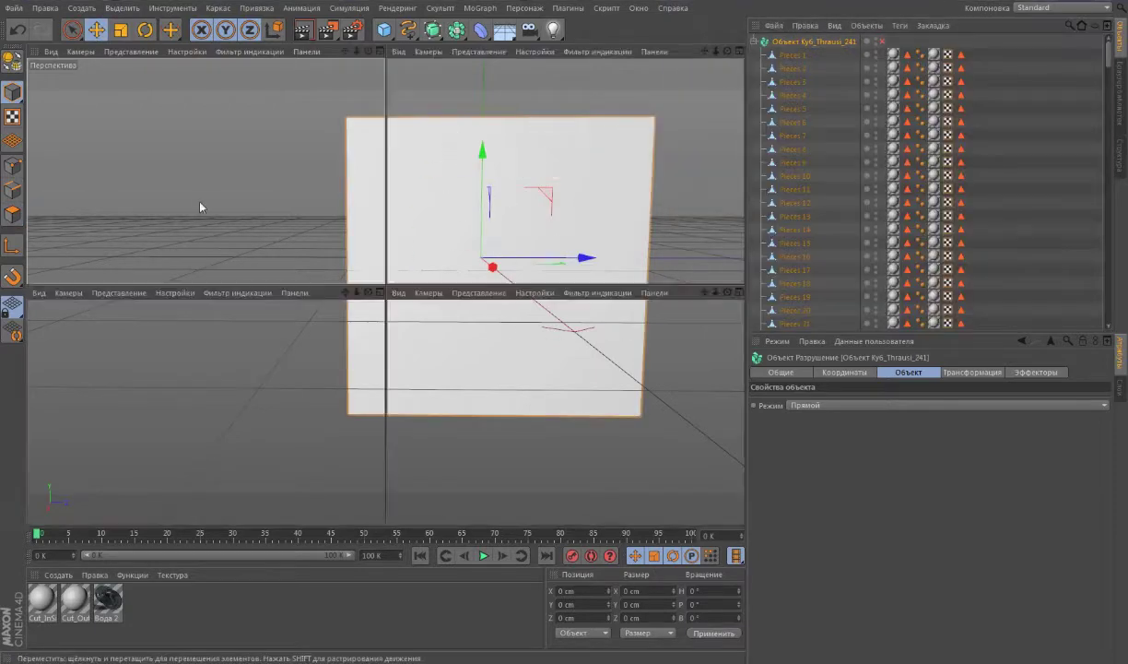
# Paint-select the left-hand pieces in side view, then return to the enlarged perspective view.
pyautogui.press('F3')
pyautogui.click(72, 29)
pyautogui.moveTo(304, 258); pyautogui.dragTo(310, 332)
pyautogui.moveTo(295, 225)
pyautogui.mouseDown()
pyautogui.moveTo(403, 330)
pyautogui.moveTo(348, 330)
pyautogui.mouseUp()
pyautogui.press('F5')
pyautogui.press('F1')
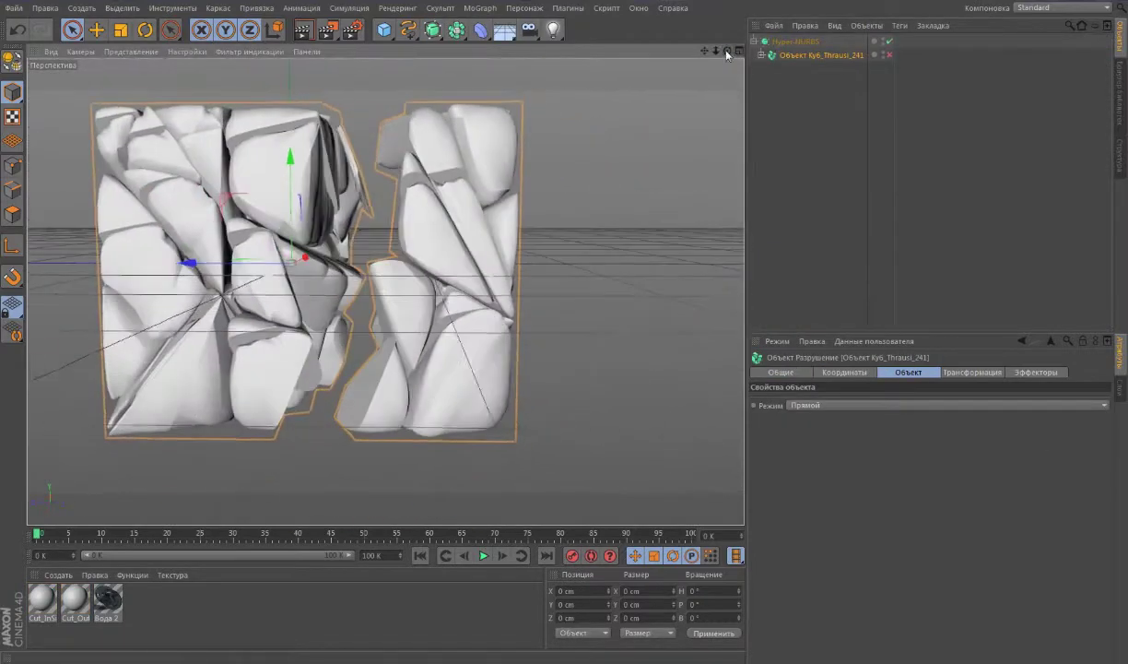
# Load the Stone - Granite Chinese Polished preset and assign it to all inside texture tags.
pyautogui.click(901, 324)
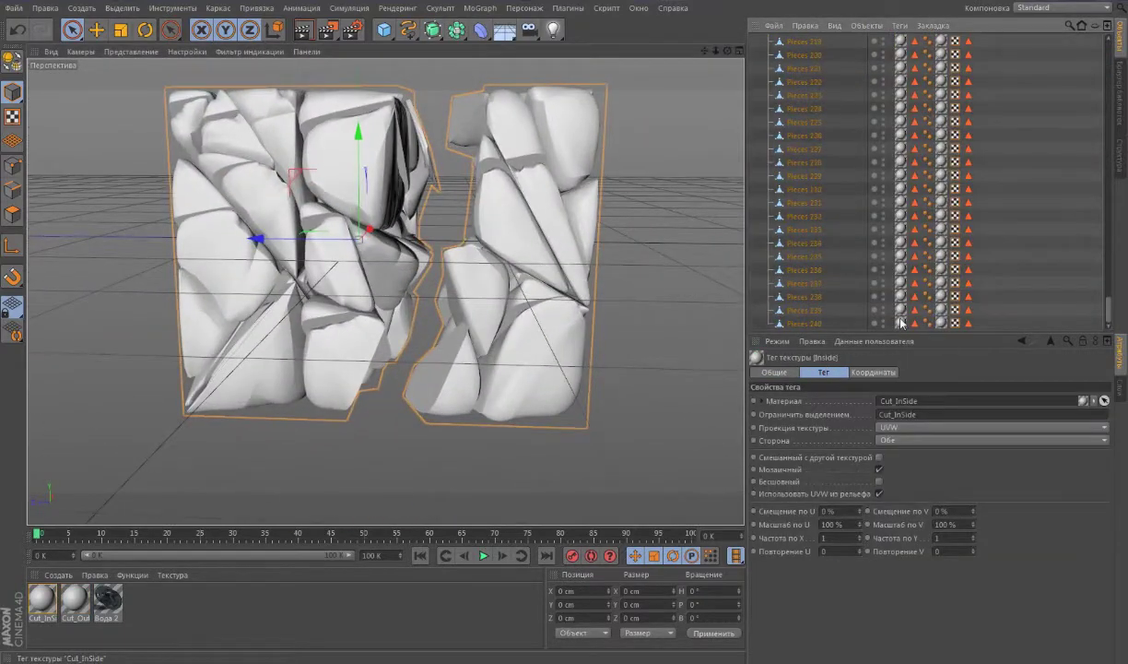
pyautogui.click(58, 574)
pyautogui.moveTo(128, 545)
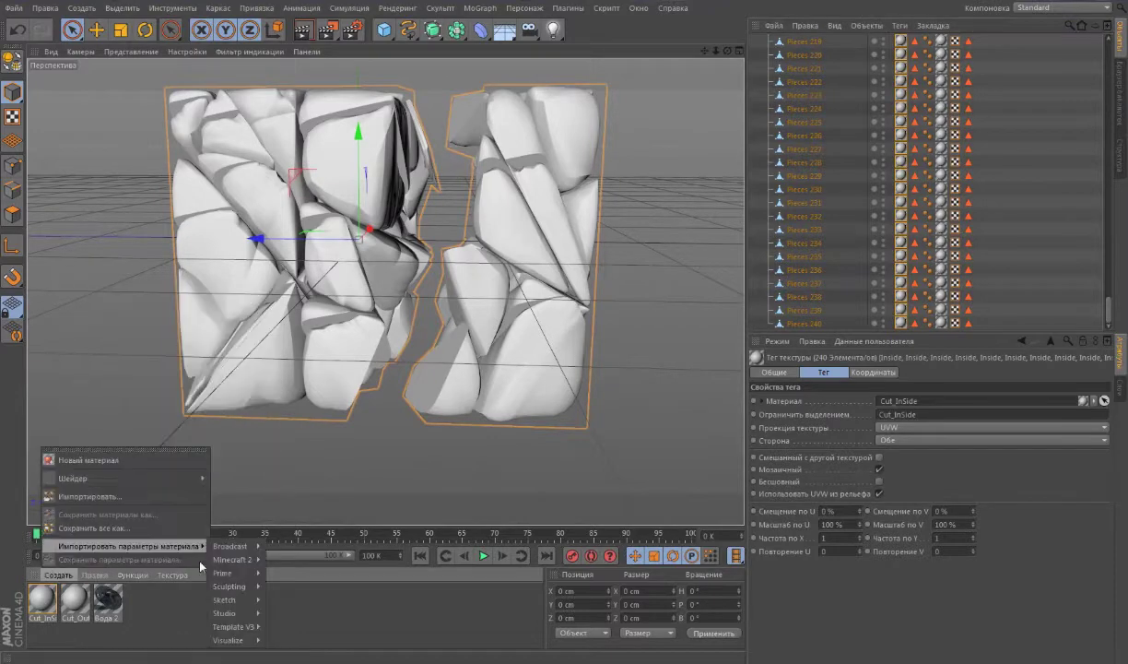
pyautogui.click(467, 499)
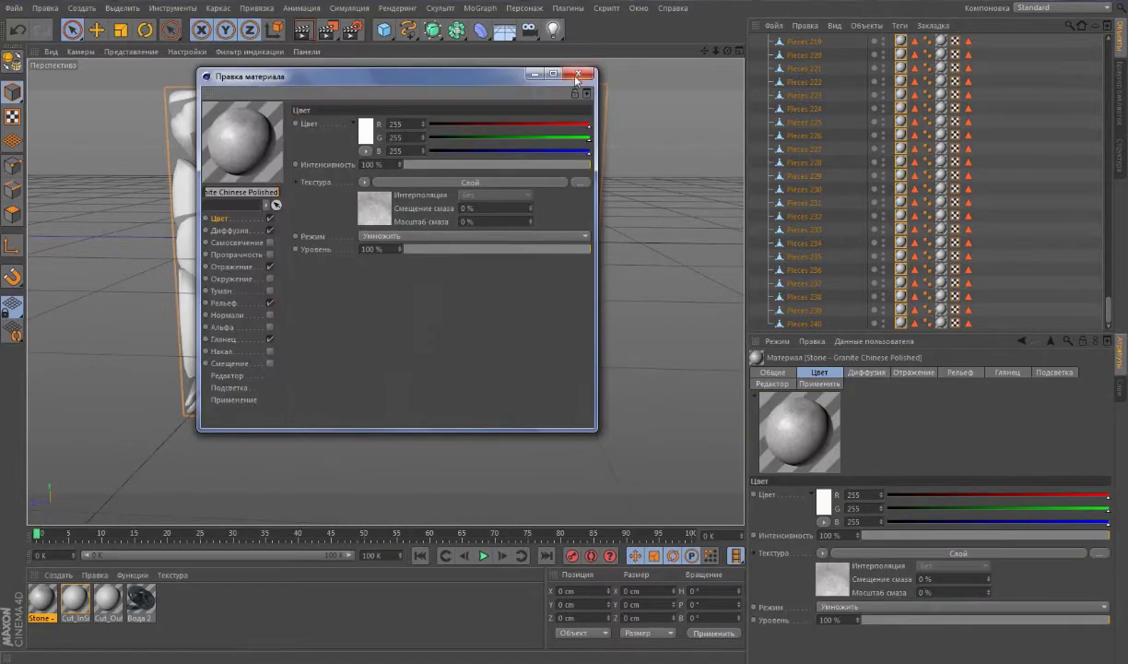
pyautogui.click(901, 89)
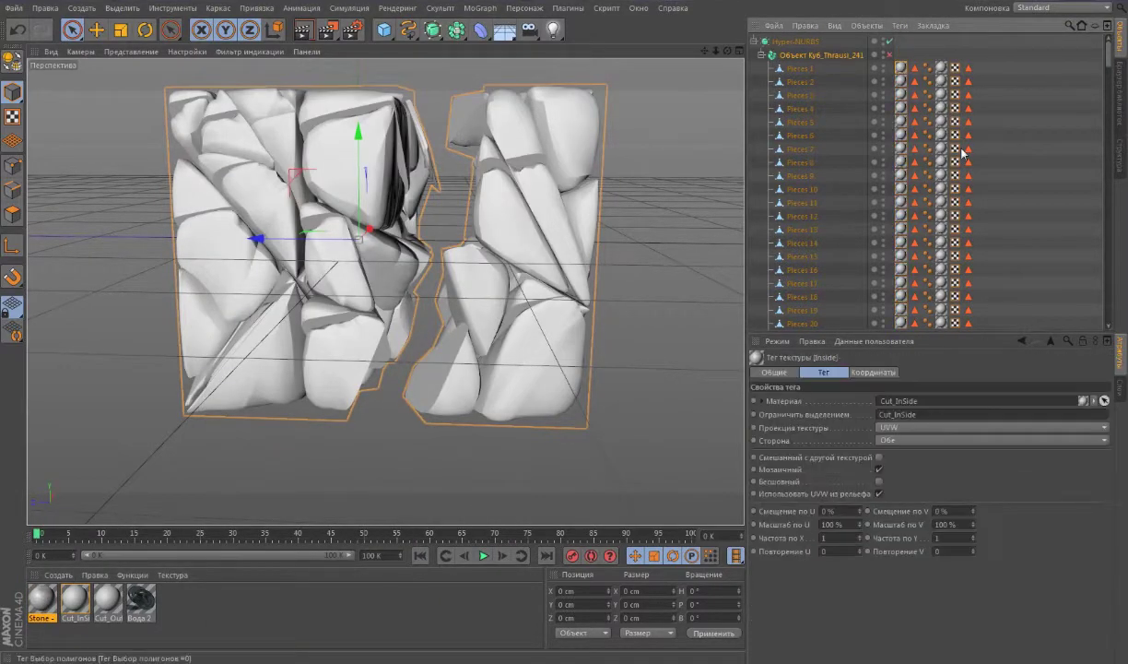
pyautogui.keyDown('shift'); pyautogui.click(901, 322); pyautogui.keyUp('shift')
pyautogui.moveTo(41, 601); pyautogui.dragTo(977, 401)
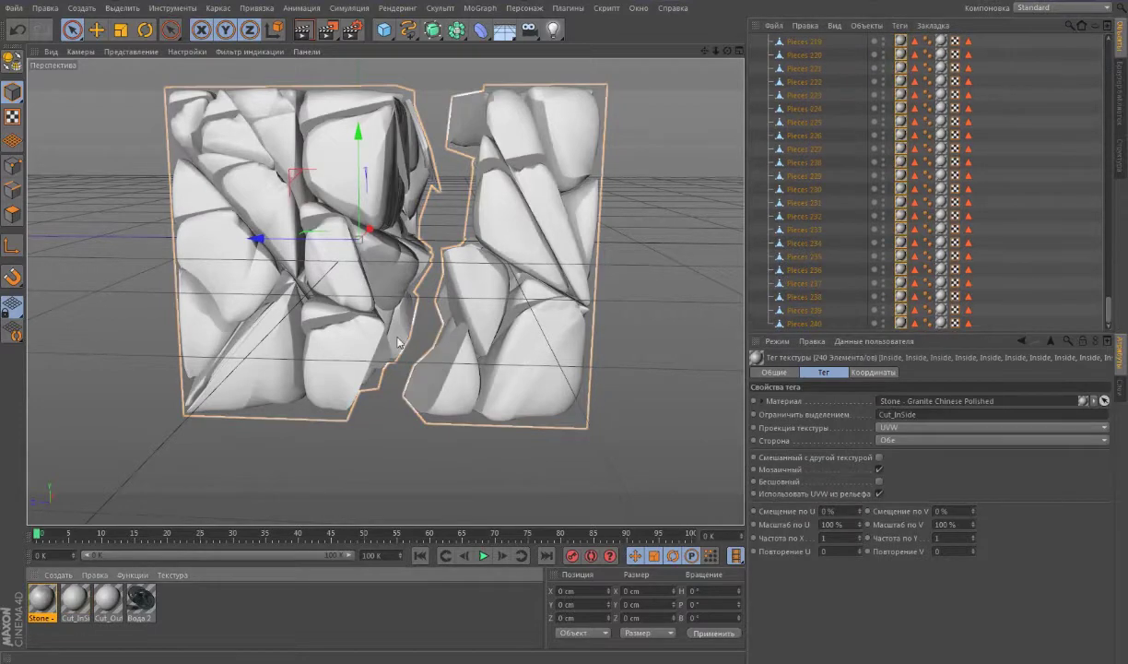
# Load the Grass-01 preset, assign it to the outside texture tags, and deselect the pieces.
pyautogui.click(58, 574)
pyautogui.click(439, 522)
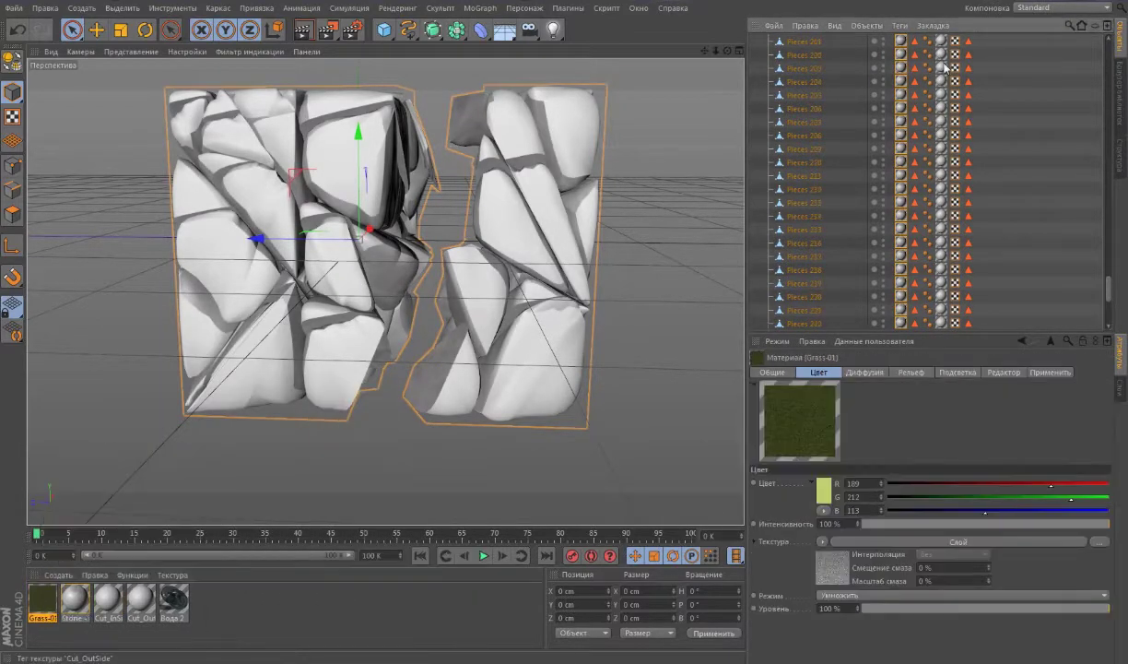
pyautogui.moveTo(1110, 311); pyautogui.dragTo(1113, 293)
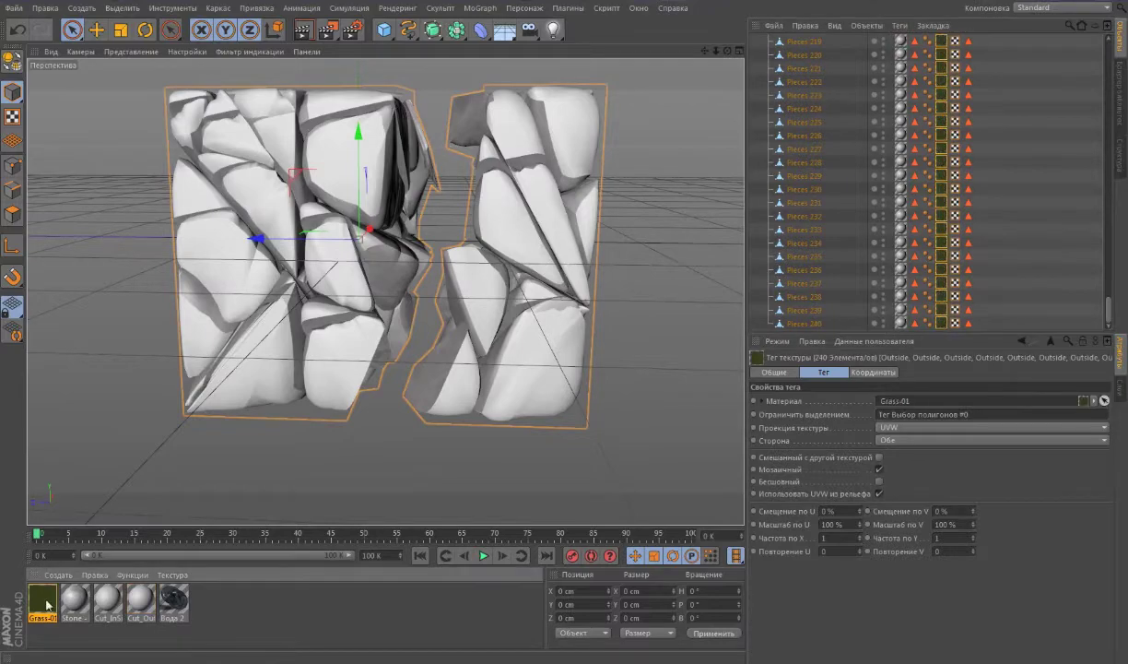
pyautogui.moveTo(42, 601); pyautogui.dragTo(334, 364)
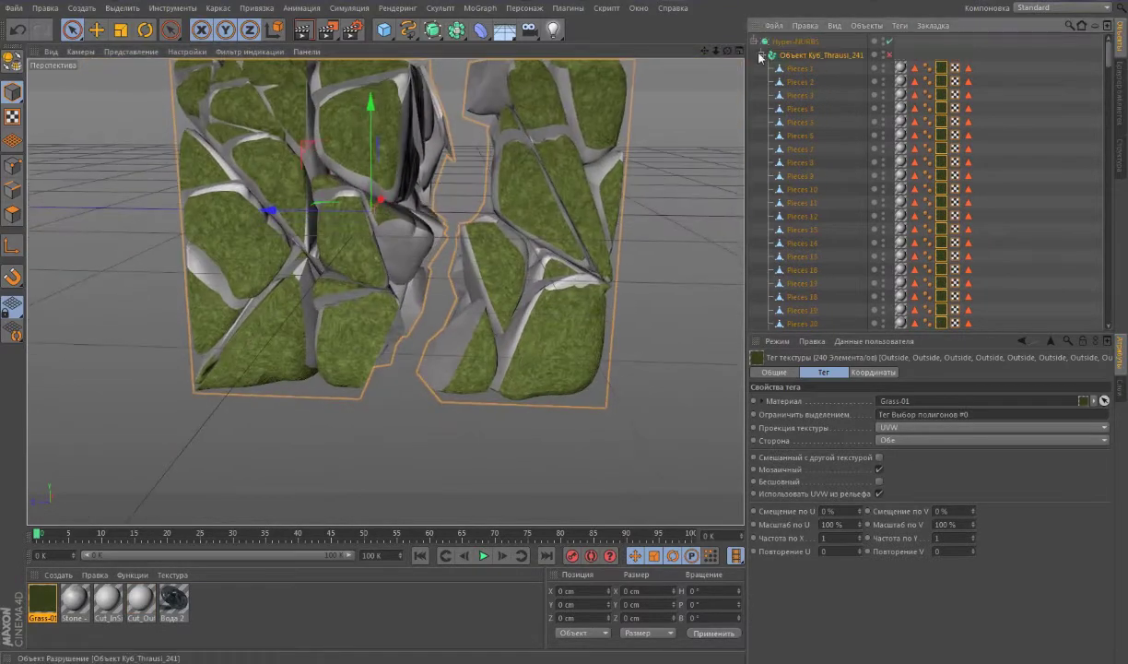
pyautogui.click(761, 57)
# Select the Thrausi container and collapse it with C, keeping its rock pieces under Hyper-NURBS.
pyautogui.moveTo(728, 50); pyautogui.dragTo(601, 45)
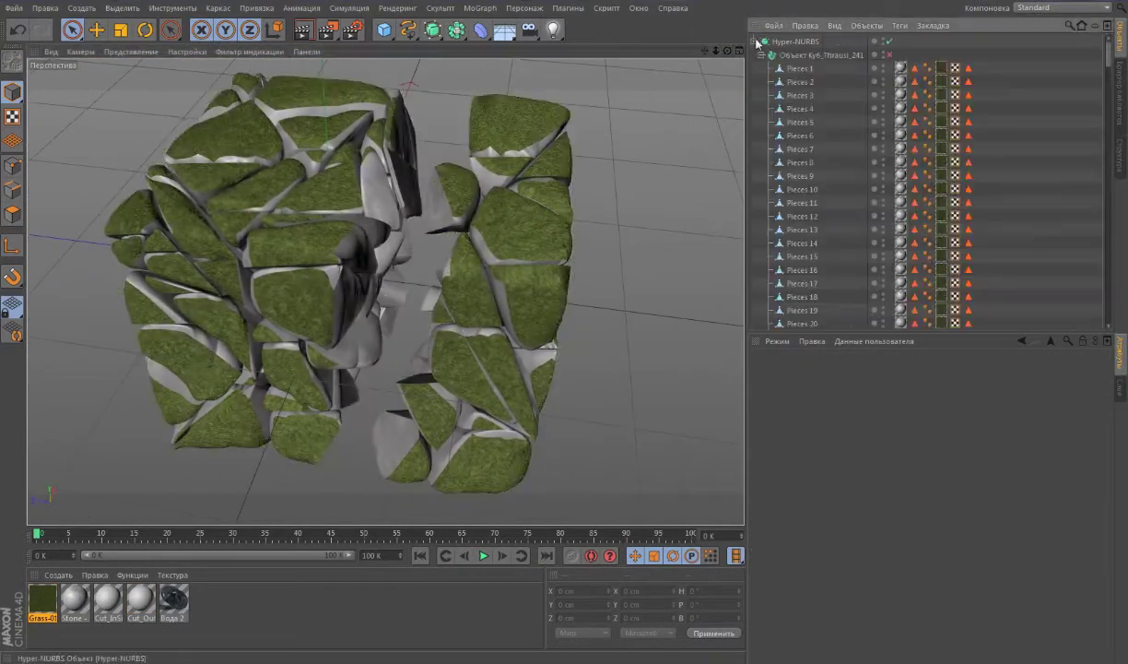
pyautogui.click(758, 42)
pyautogui.click(71, 30)
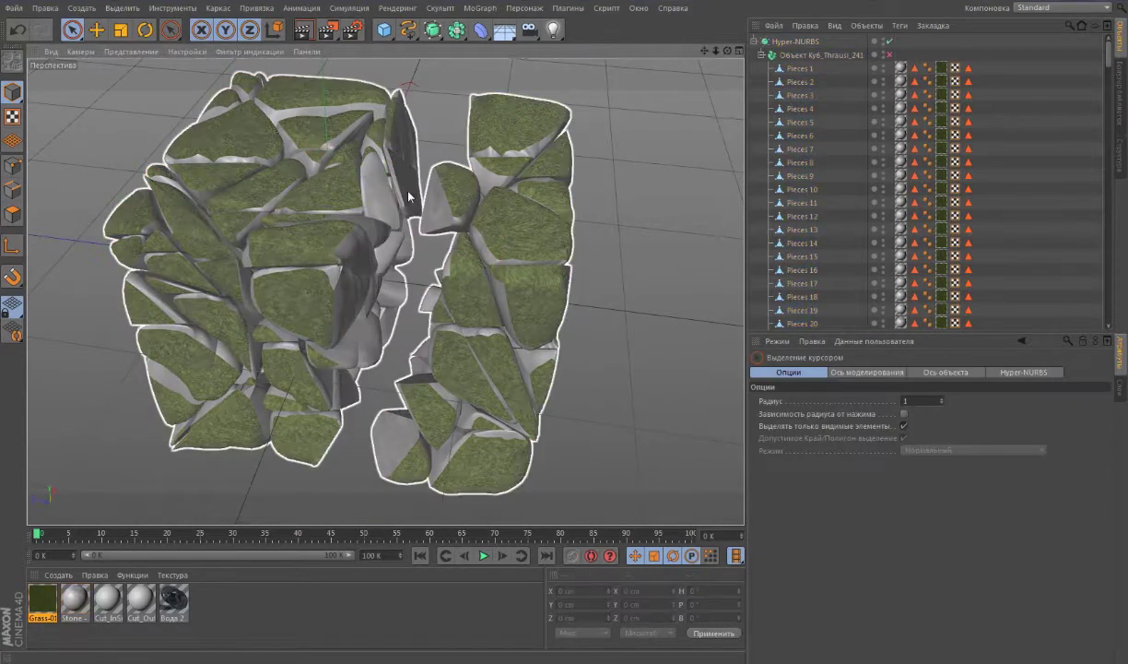
pyautogui.click(821, 56)
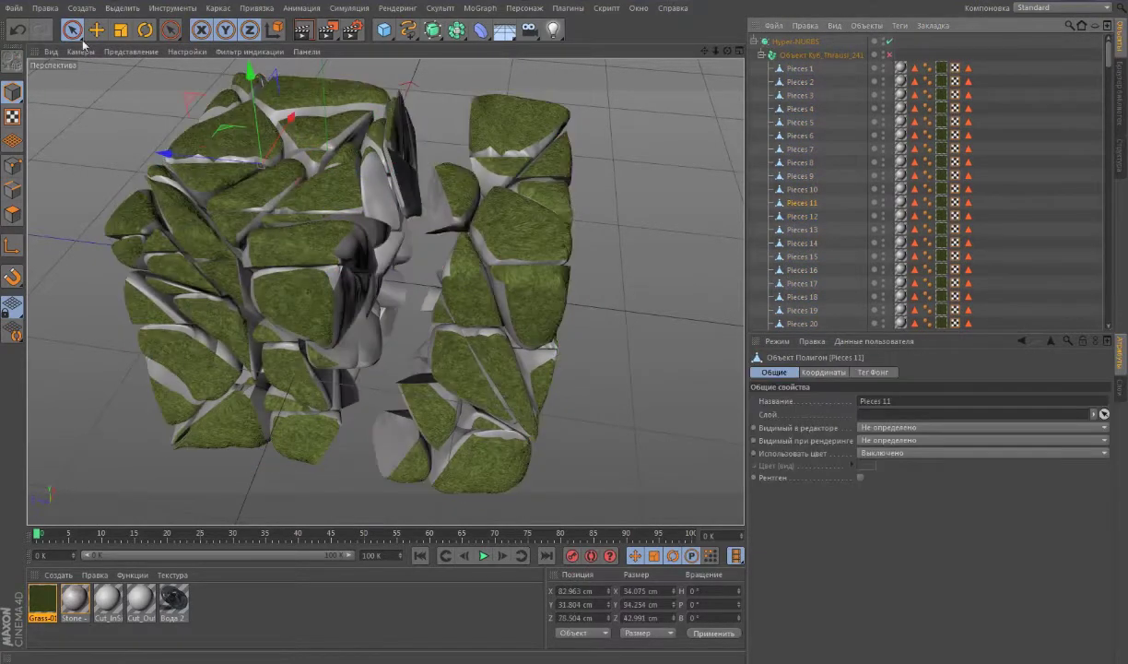
pyautogui.press('c')
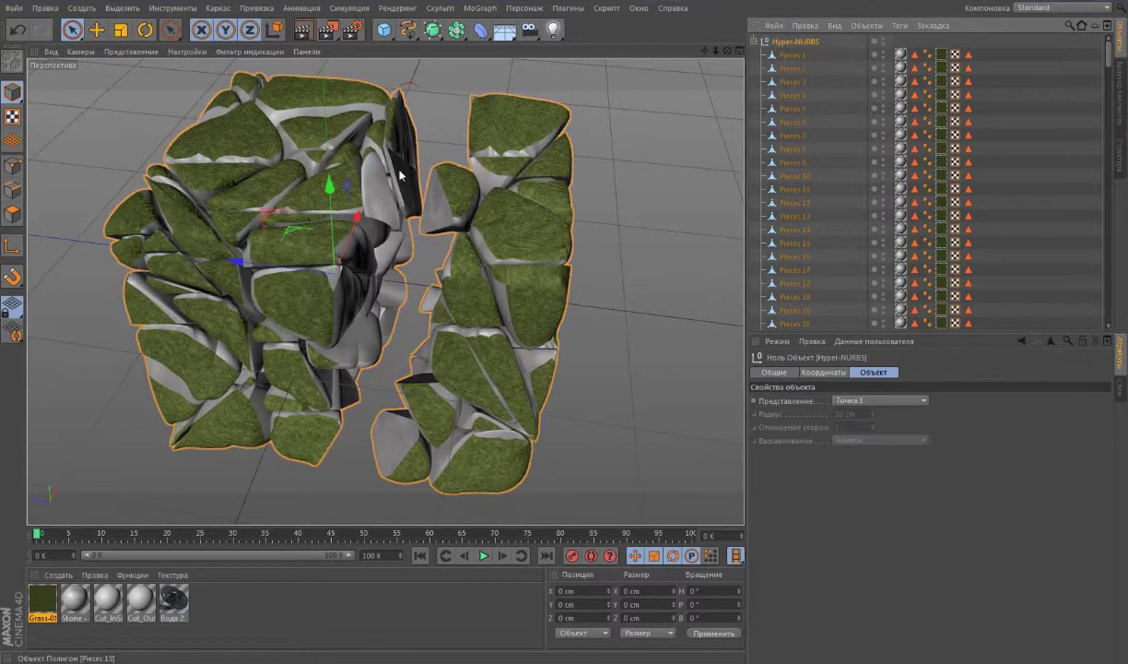
pyautogui.moveTo(727, 51)
pyautogui.mouseDown()
pyautogui.moveTo(731, 61)
pyautogui.moveTo(734, 42)
pyautogui.moveTo(734, 55)
pyautogui.mouseUp()
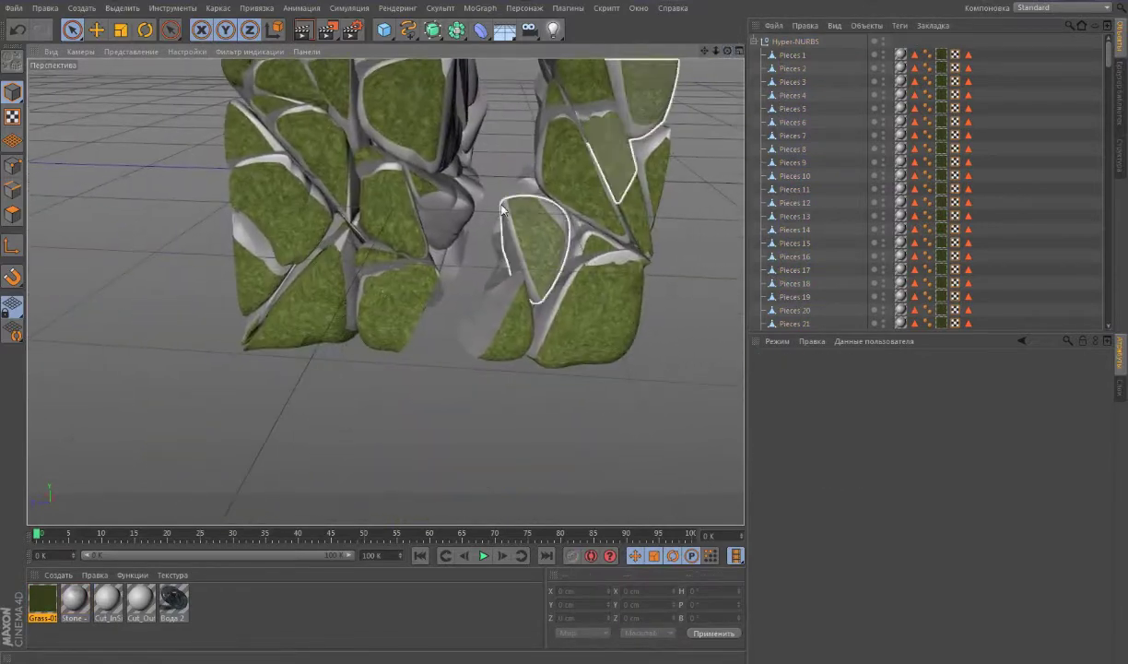
# Add a plane, scale it to about 907 cm, and lower it beneath the rocks.
pyautogui.click(384, 29)
pyautogui.click(479, 46)
pyautogui.scroll(-5, 565, 350)
pyautogui.press('t')
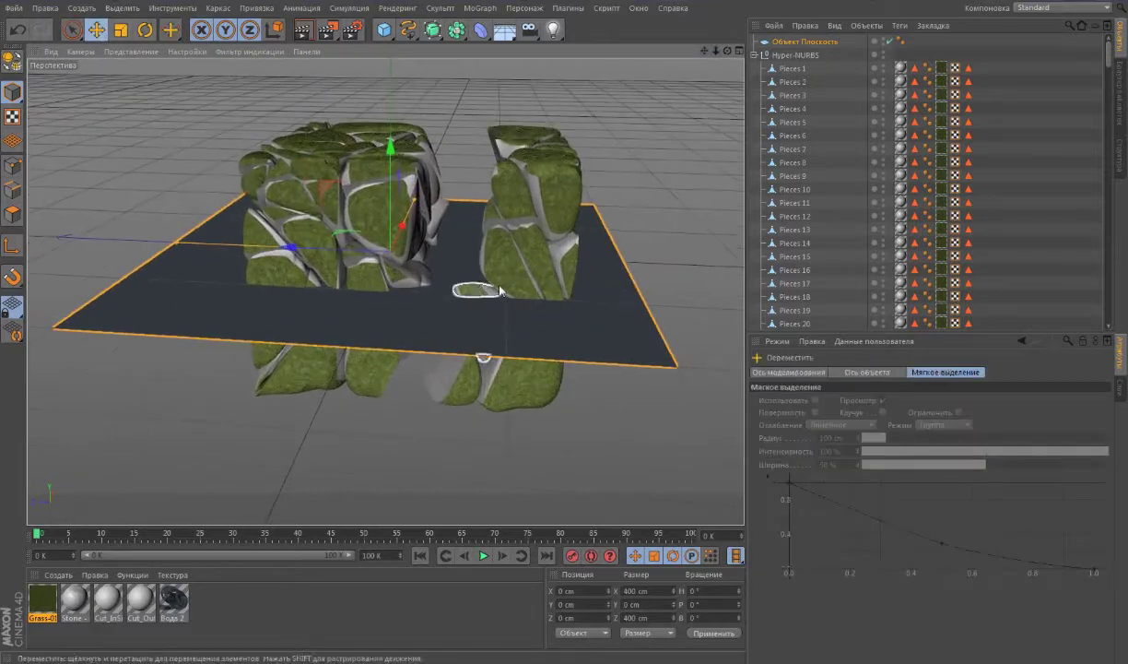
pyautogui.moveTo(414, 329); pyautogui.dragTo(516, 329)
pyautogui.press('e')
pyautogui.moveTo(391, 258); pyautogui.dragTo(391, 302)
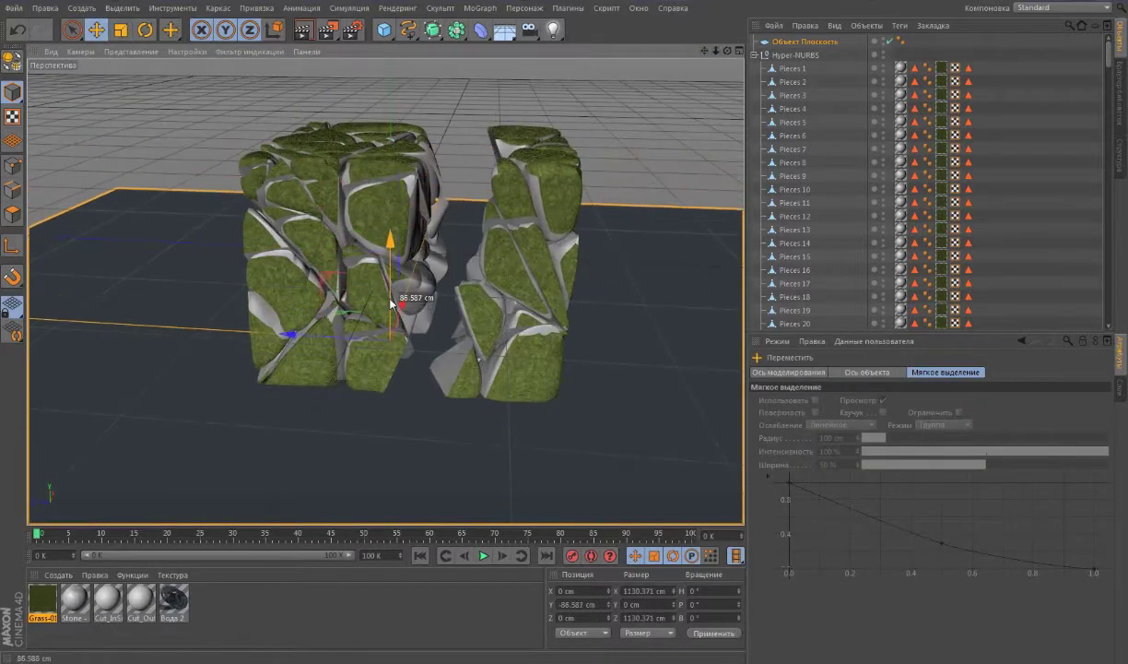
pyautogui.moveTo(727, 50); pyautogui.dragTo(710, 83)
# Add a deformer and group it with the plane under a null object.
pyautogui.click(754, 56)
pyautogui.click(798, 41)
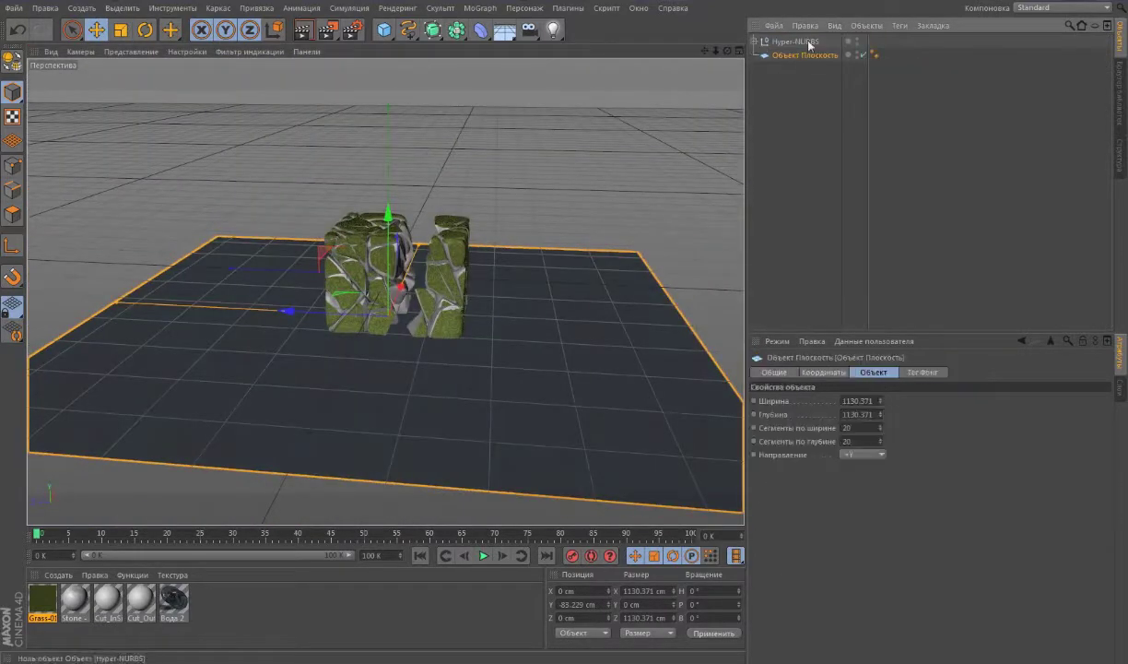
pyautogui.click(481, 7)
pyautogui.moveTo(481, 29); pyautogui.dragTo(521, 214)
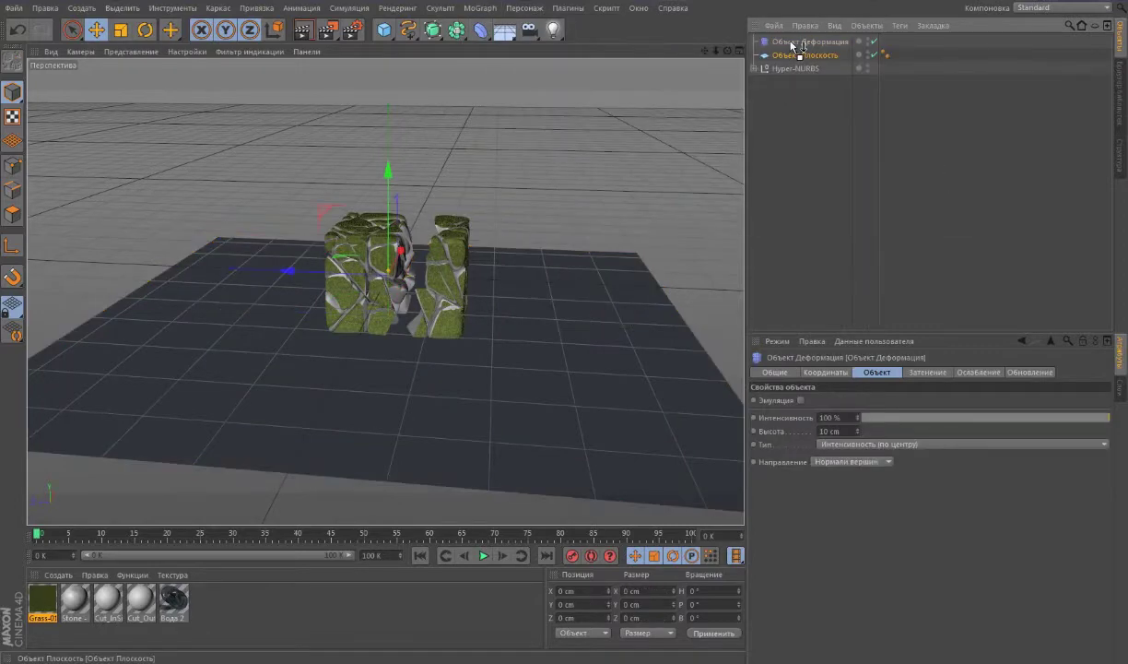
pyautogui.keyDown('ctrl'); pyautogui.click(811, 55); pyautogui.keyUp('ctrl')
pyautogui.rightClick(789, 55)
pyautogui.click(845, 399)
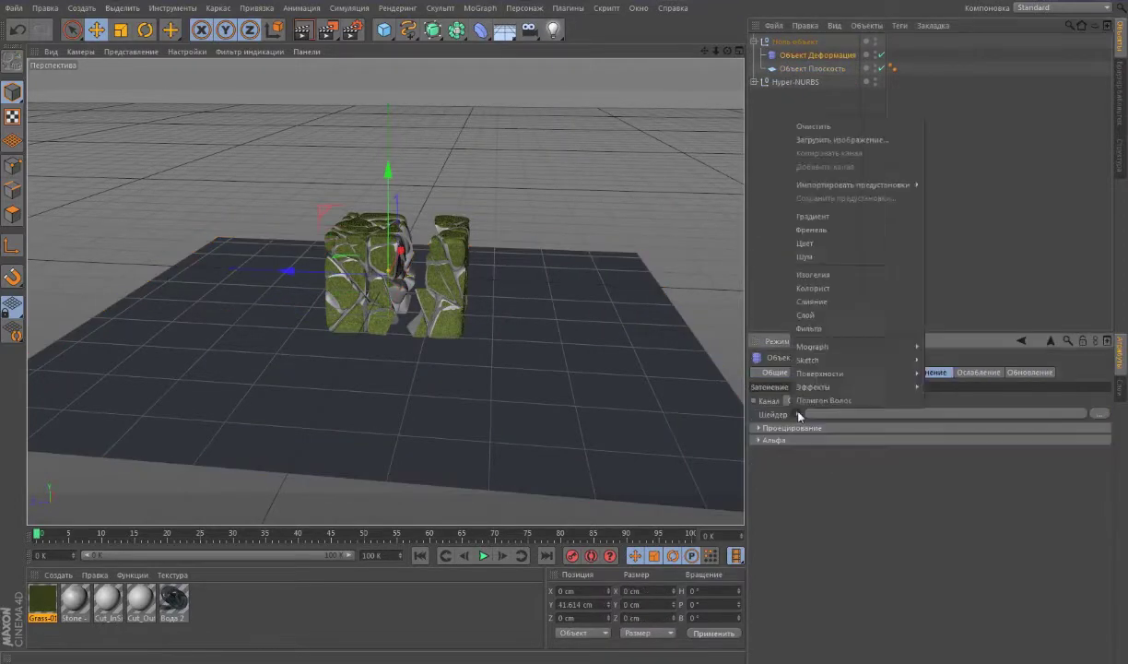
# Add a noise layer to the displacement shader and set its noise type to Дентс.
pyautogui.click(847, 494)
pyautogui.click(908, 495)
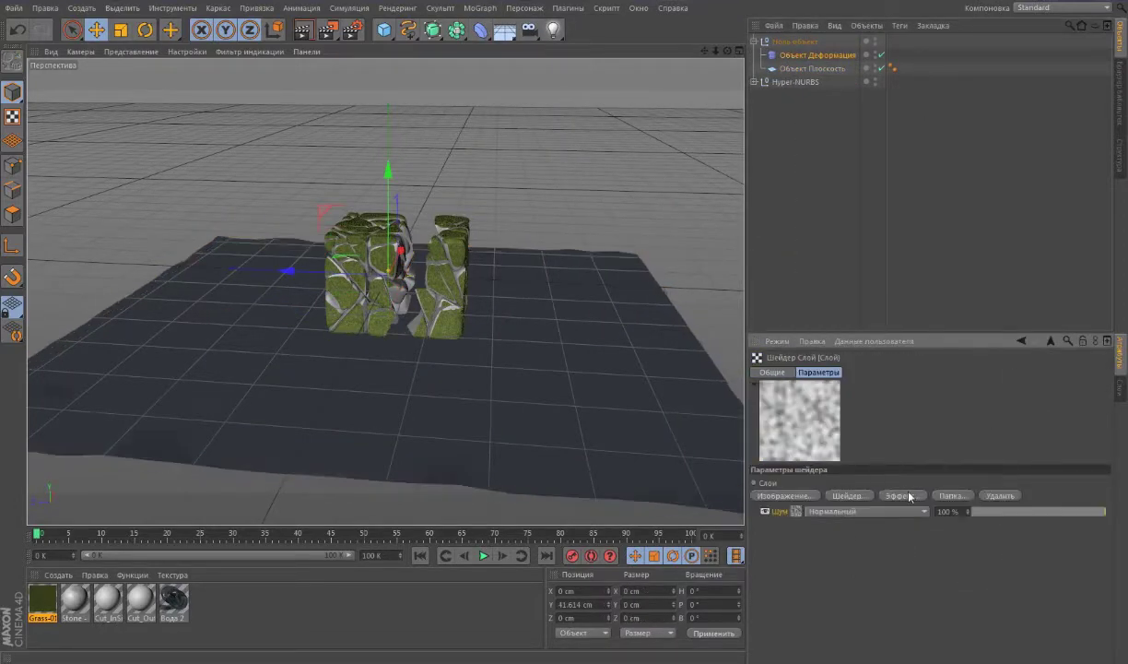
pyautogui.click(708, 430)
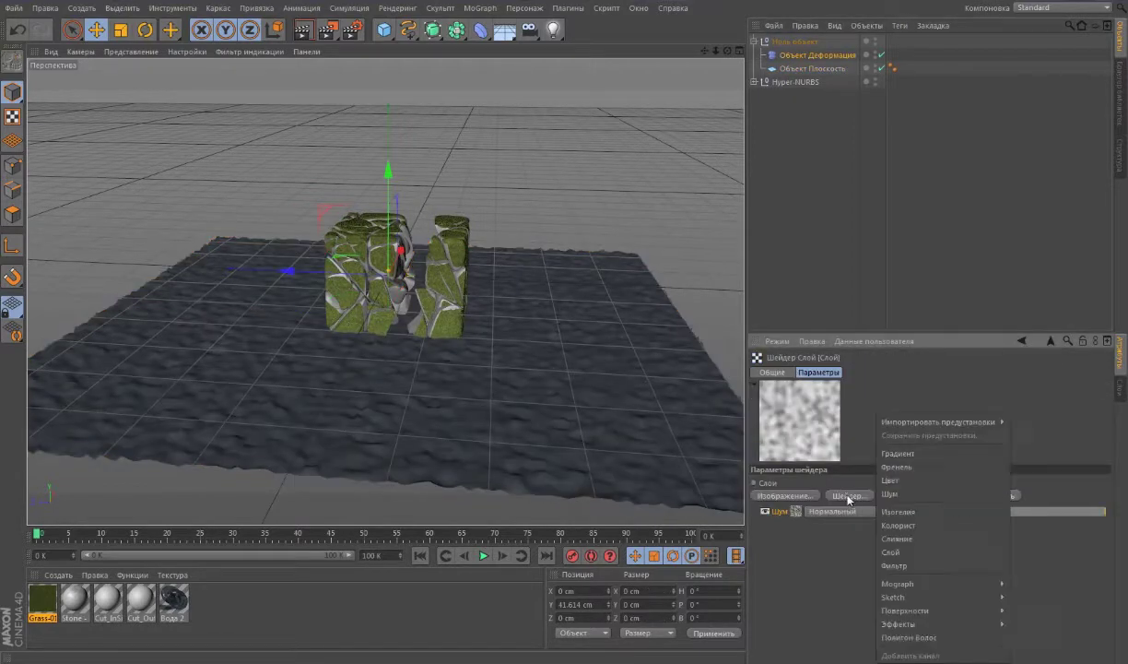
pyautogui.press('Escape')
pyautogui.click(796, 511)
pyautogui.click(933, 521)
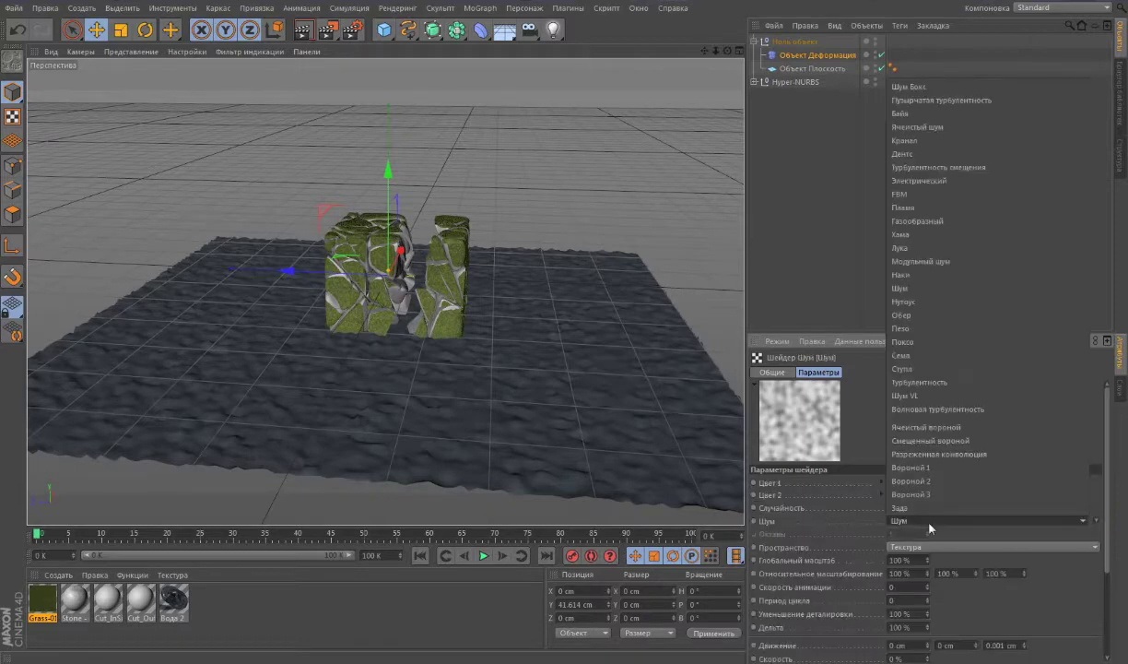
pyautogui.click(921, 322)
# Try other noise types for the water and settle on Лука.
pyautogui.scroll(-3, 933, 523)
pyautogui.scroll(-3, 933, 523)
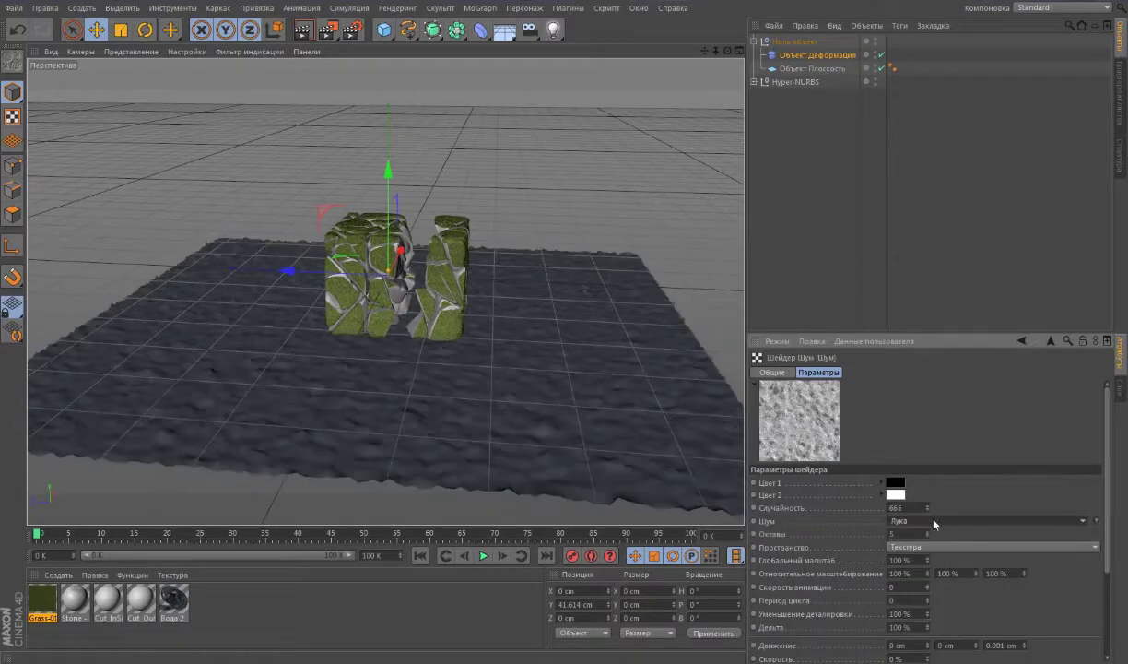
pyautogui.scroll(-3, 933, 524)
pyautogui.scroll(-4, 935, 523)
pyautogui.scroll(-3, 934, 523)
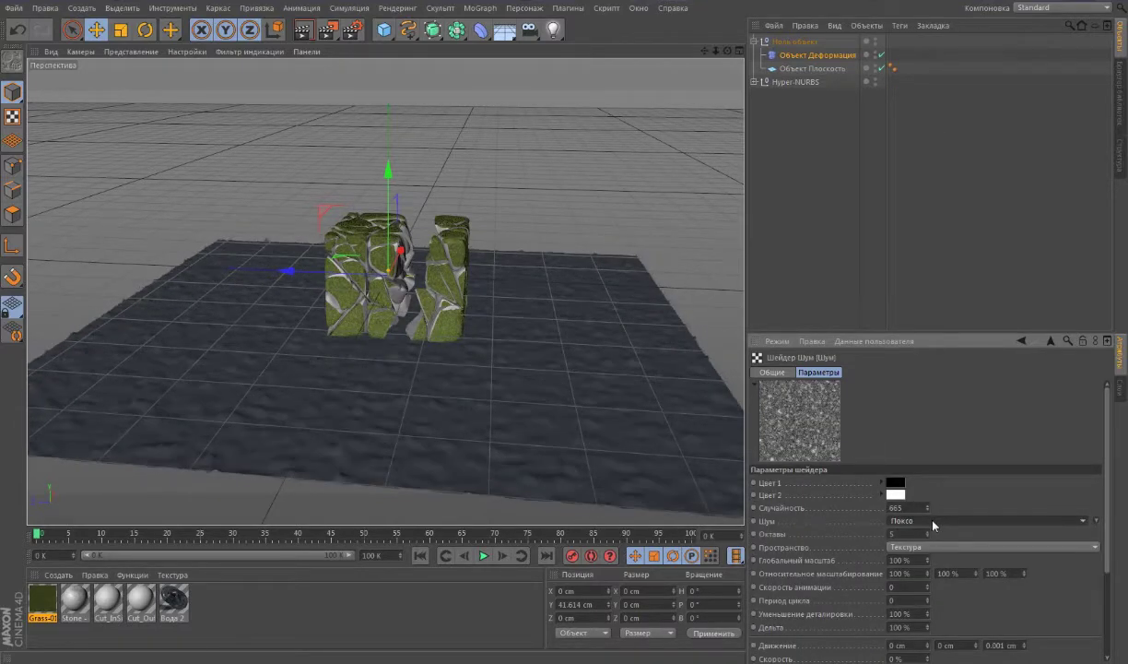
pyautogui.scroll(-2, 934, 524)
pyautogui.scroll(-2, 934, 524)
pyautogui.scroll(-2, 933, 524)
pyautogui.click(933, 524)
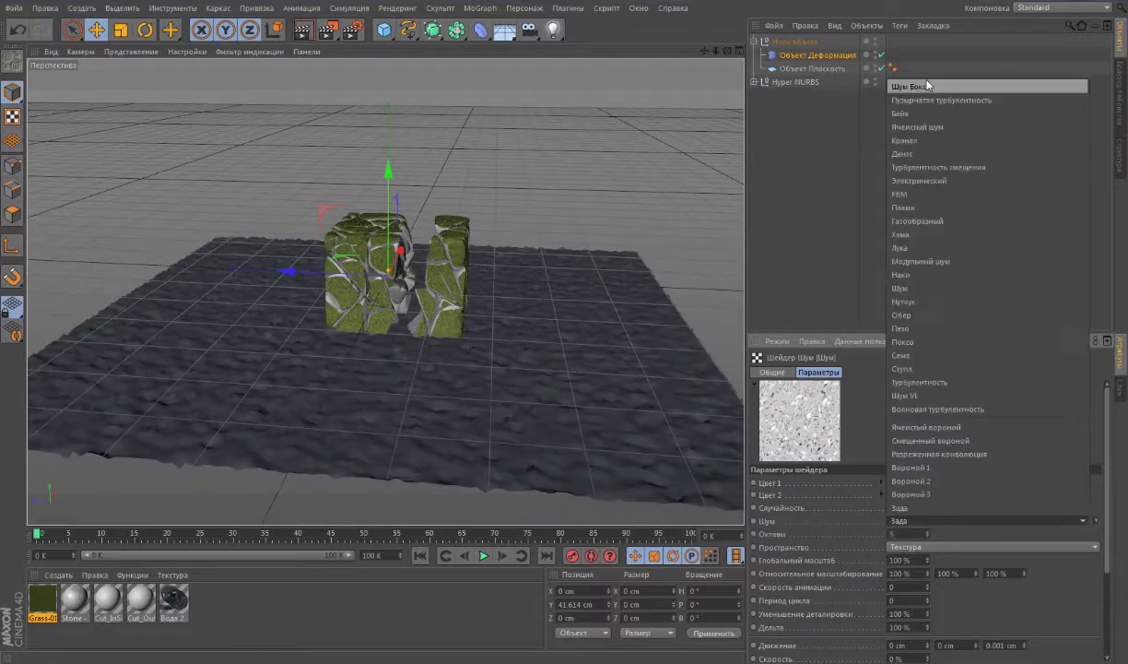
pyautogui.click(945, 522)
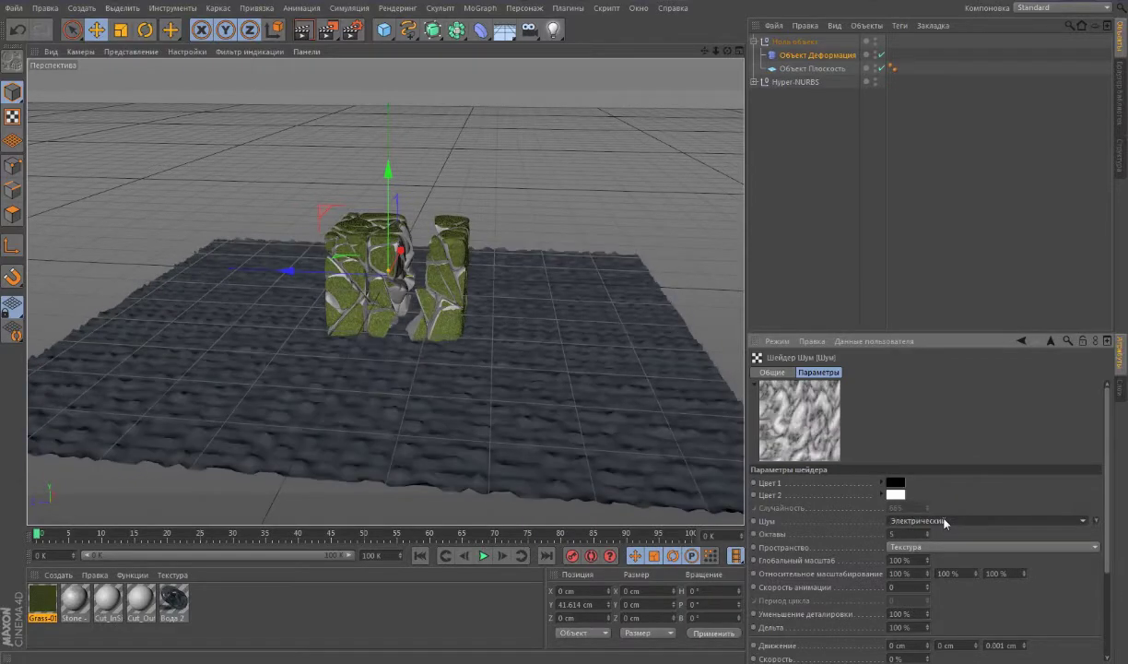
pyautogui.scroll(-1, 944, 522)
pyautogui.scroll(-1, 944, 523)
pyautogui.scroll(-2, 945, 523)
pyautogui.scroll(-1, 944, 522)
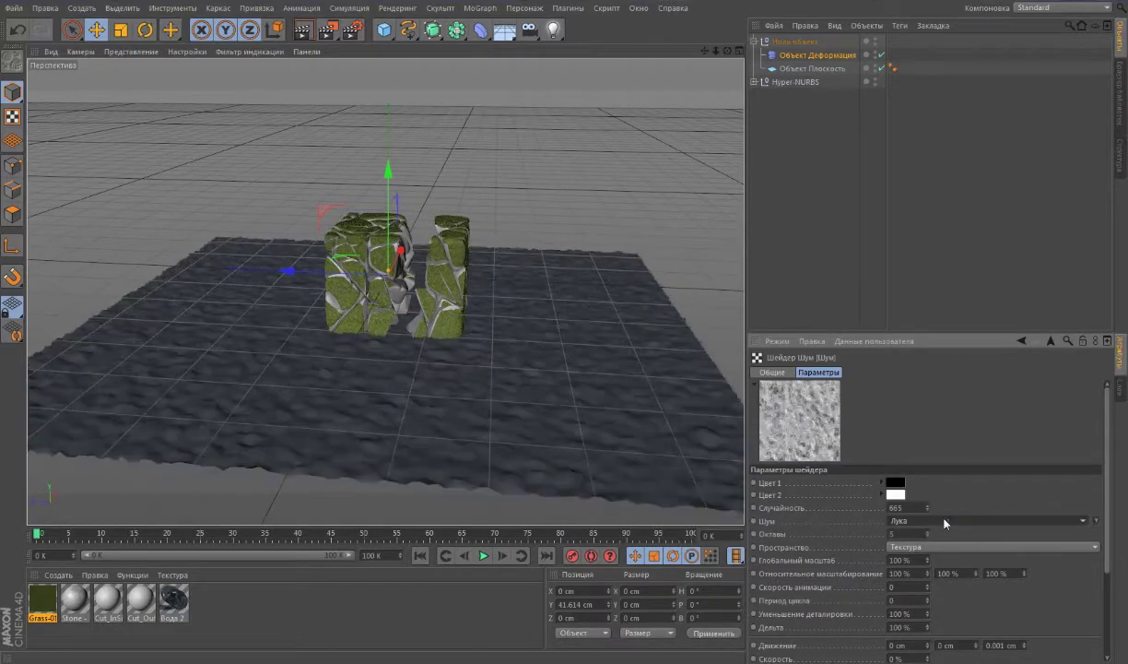
# Blend the noise layers with Исключение and Умножить, with the first at 60% opacity.
pyautogui.click(1051, 340)
pyautogui.scroll(-1, 852, 514)
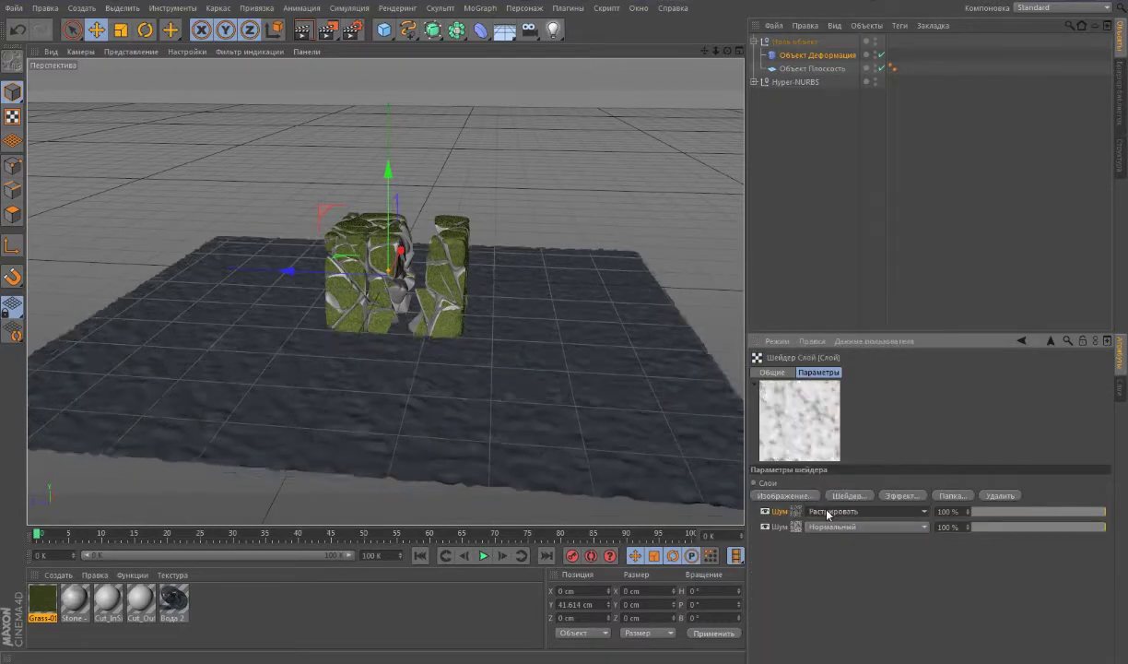
pyautogui.scroll(-2, 852, 514)
pyautogui.scroll(-1, 853, 514)
pyautogui.click(853, 514)
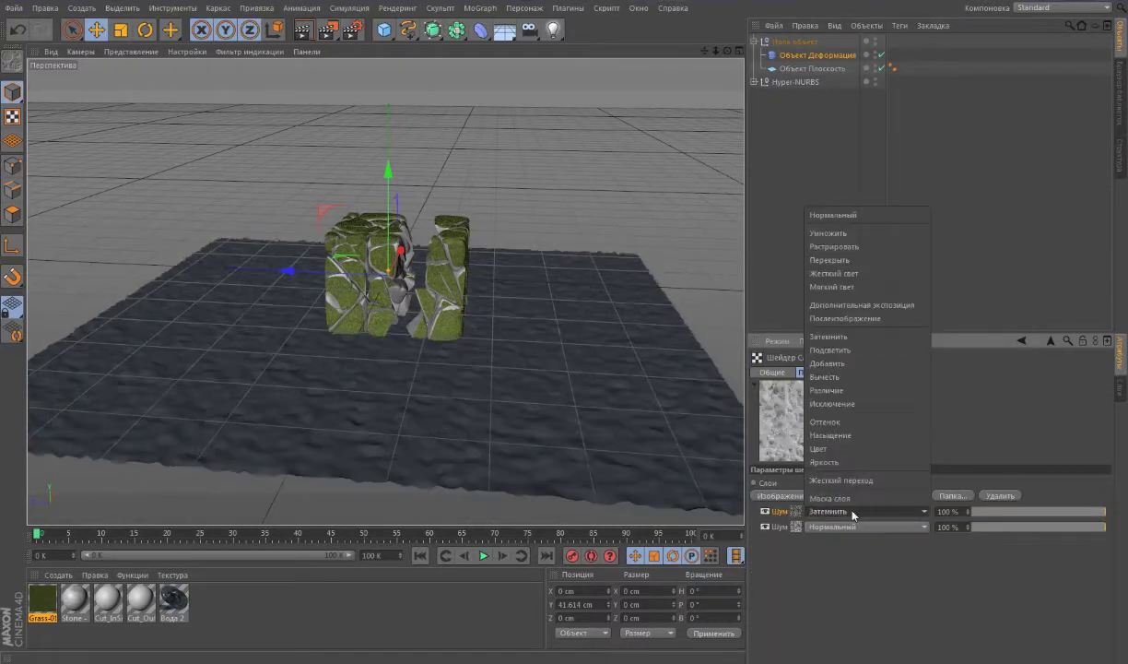
pyautogui.click(868, 397)
pyautogui.click(853, 526)
pyautogui.click(853, 526)
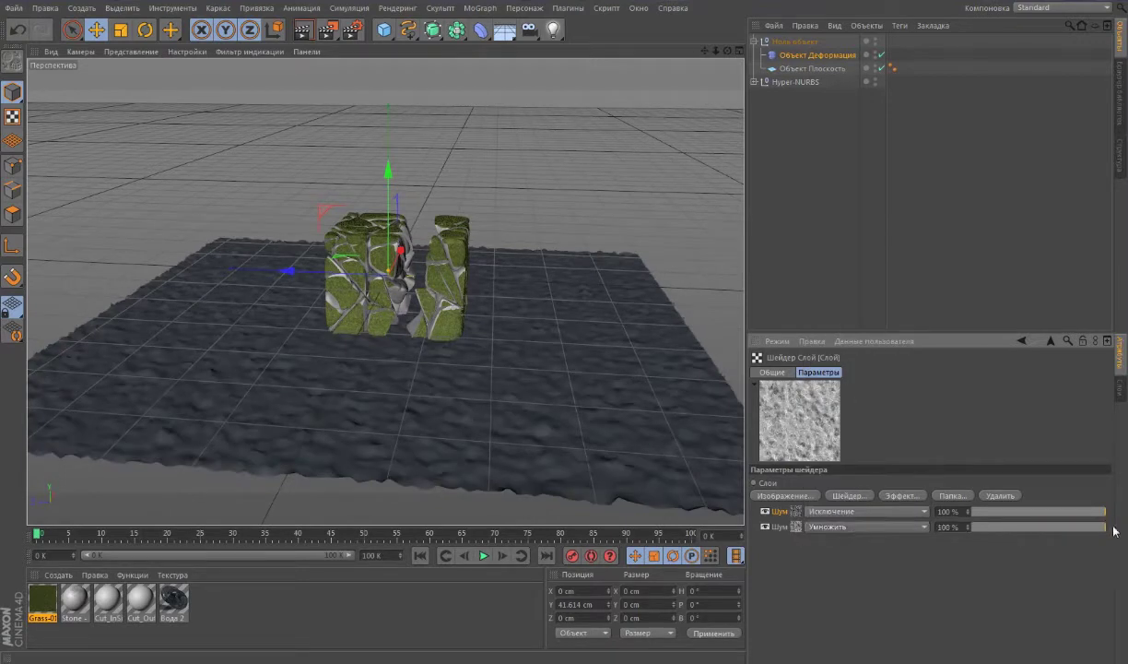
pyautogui.moveTo(1115, 531); pyautogui.dragTo(1034, 515)
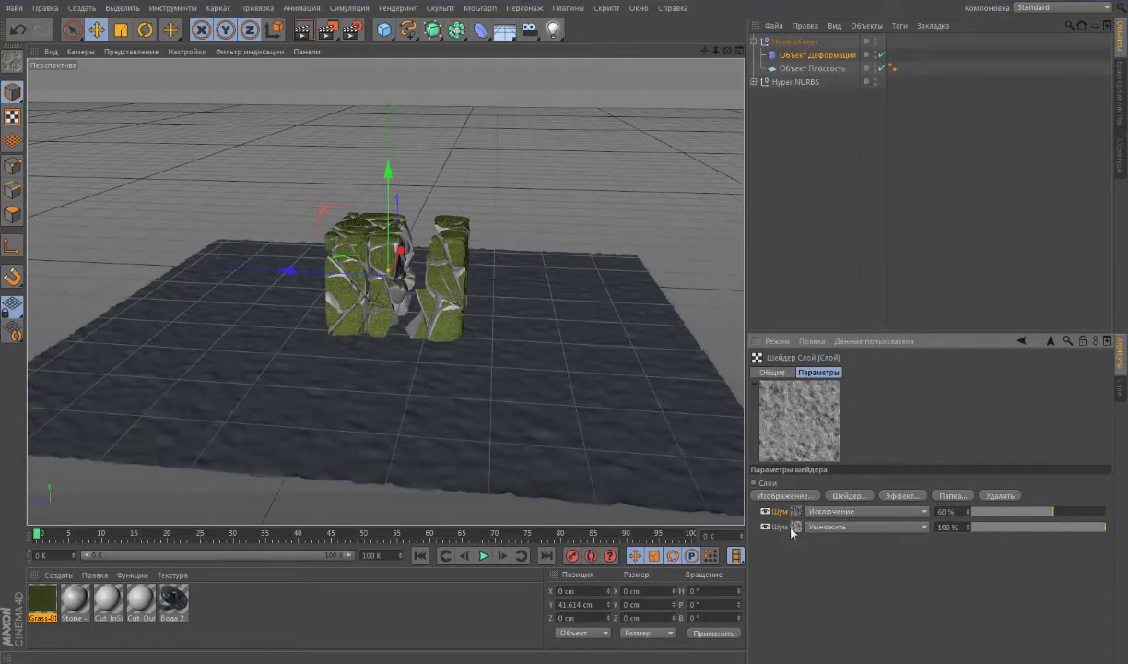
# Add a Вода water shader layer at 33% and change its blend mode.
pyautogui.click(849, 495)
pyautogui.moveTo(908, 611)
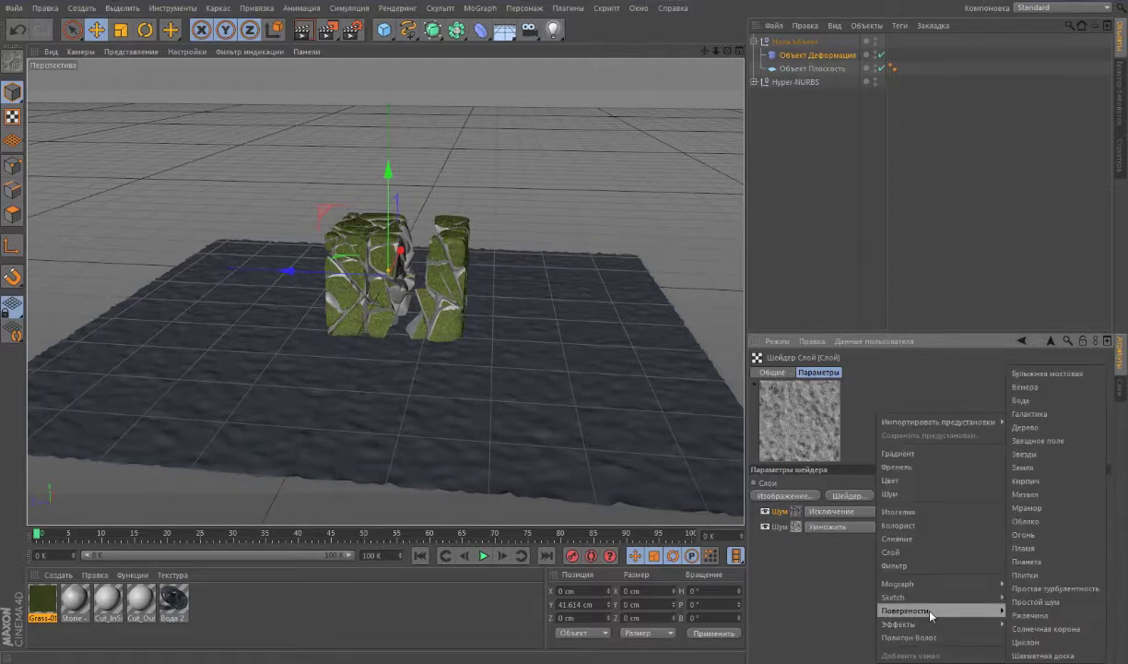
pyautogui.click(1023, 400)
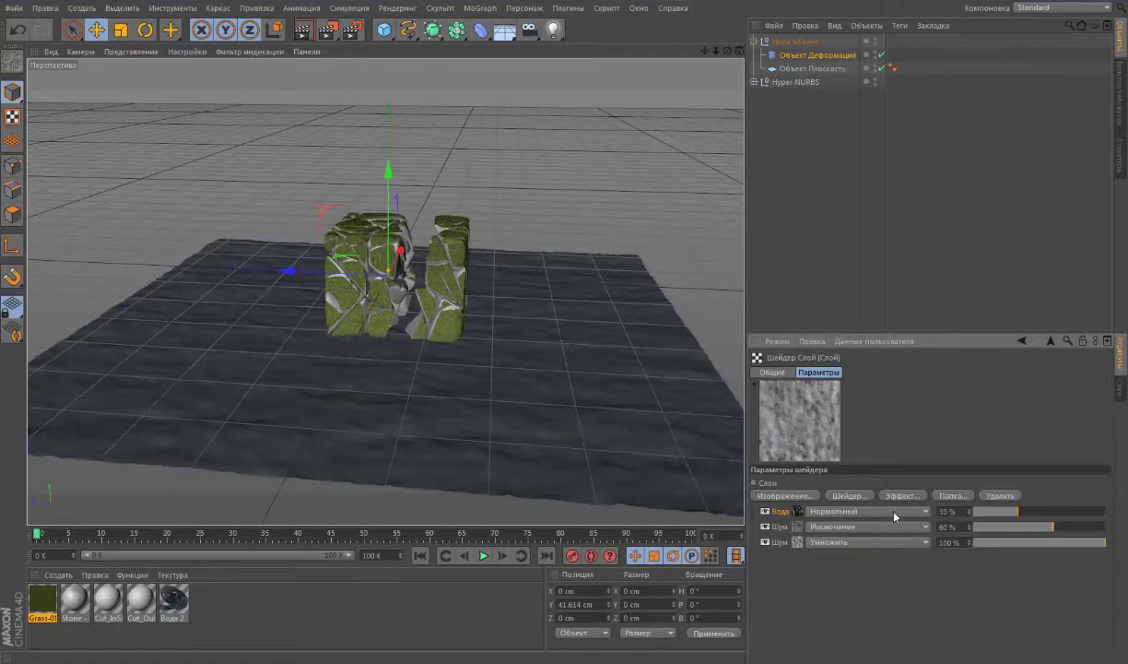
pyautogui.click(840, 511)
pyautogui.click(841, 489)
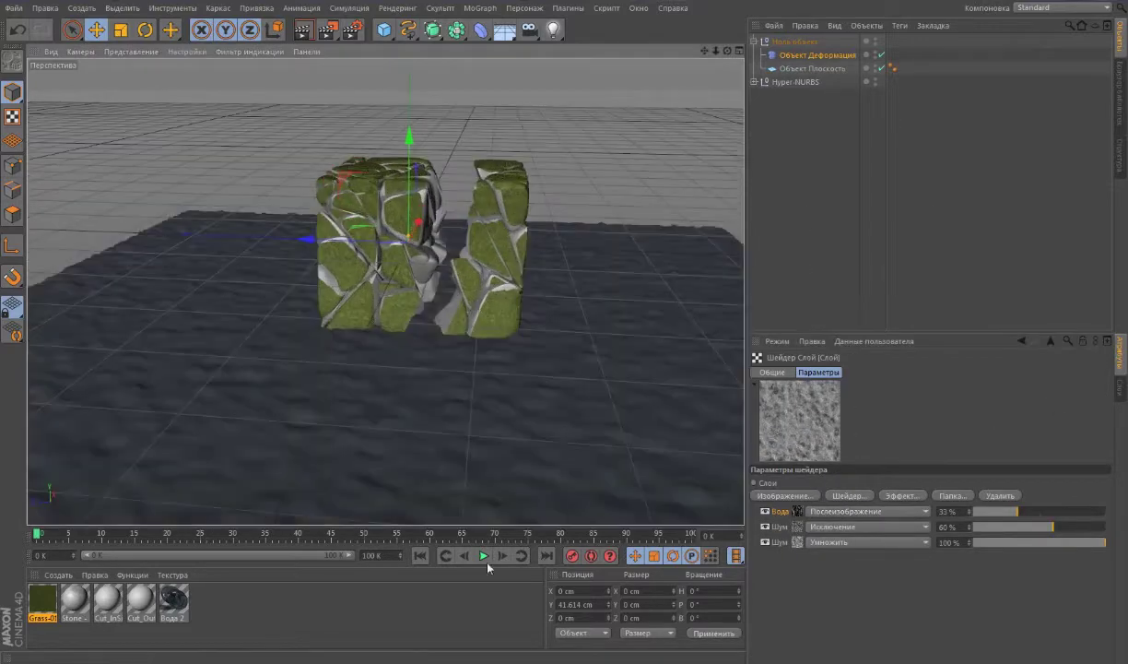
# Give the noise motion and preview the animated water displacement.
pyautogui.click(797, 542)
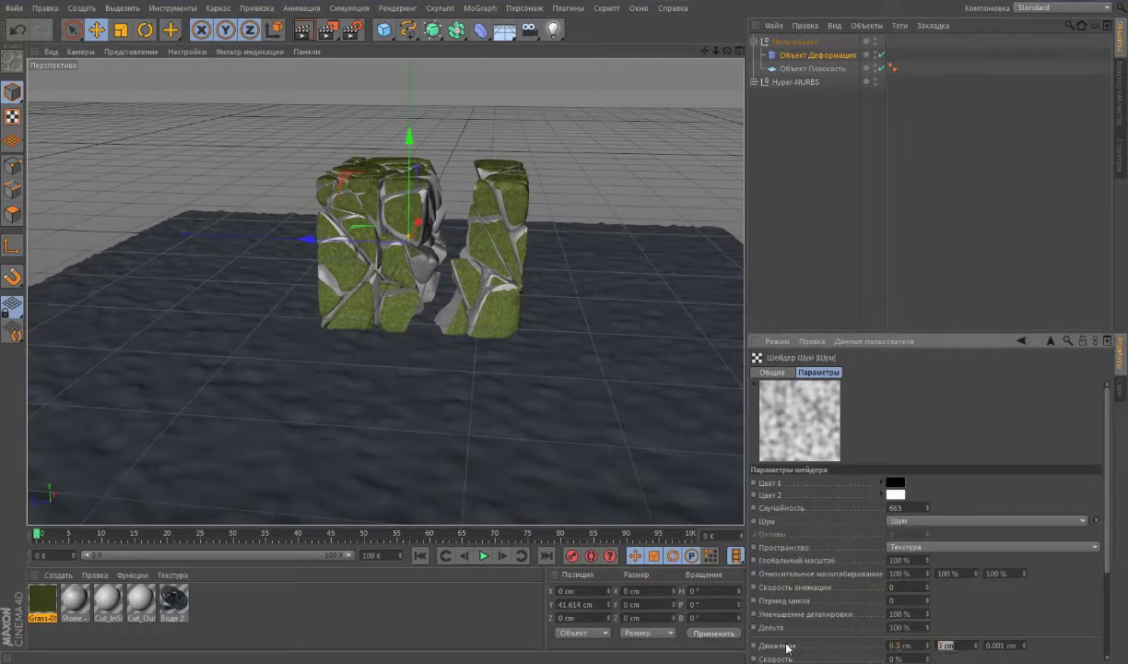
pyautogui.click(483, 556)
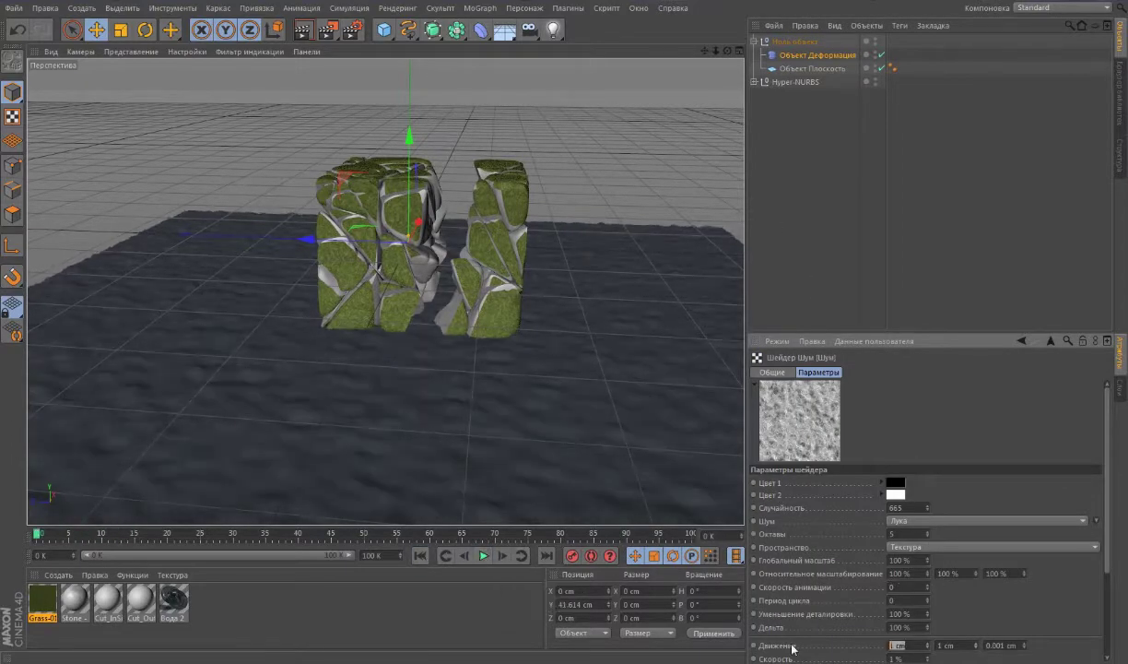
pyautogui.click(486, 556)
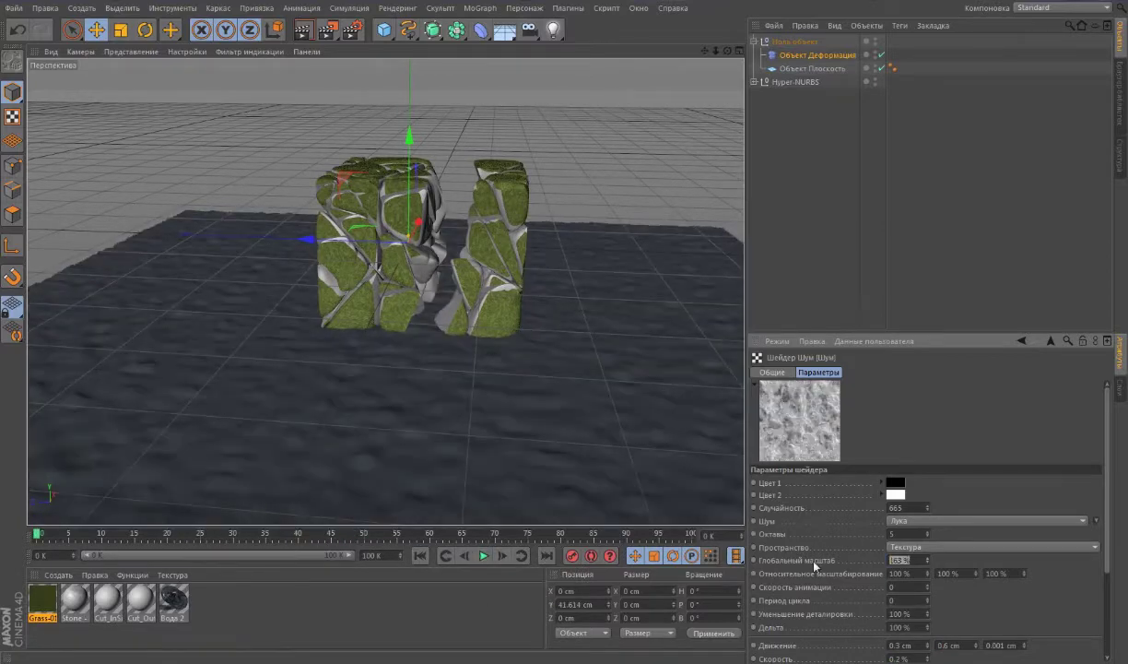
pyautogui.click(483, 555)
pyautogui.click(786, 56)
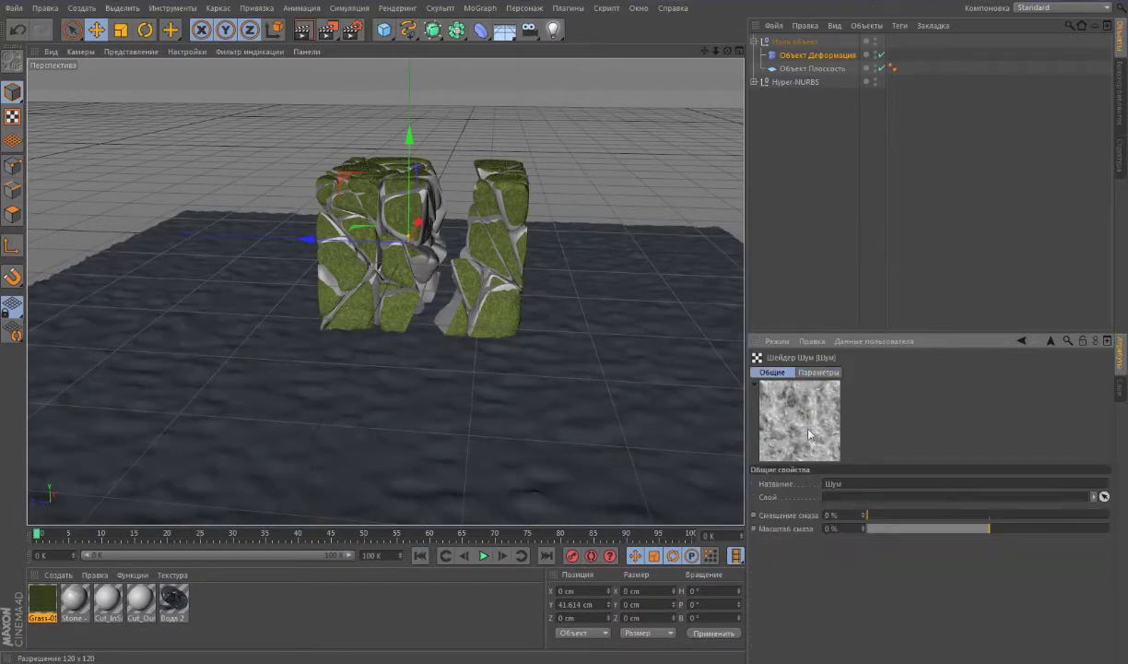
pyautogui.click(807, 439)
pyautogui.click(826, 373)
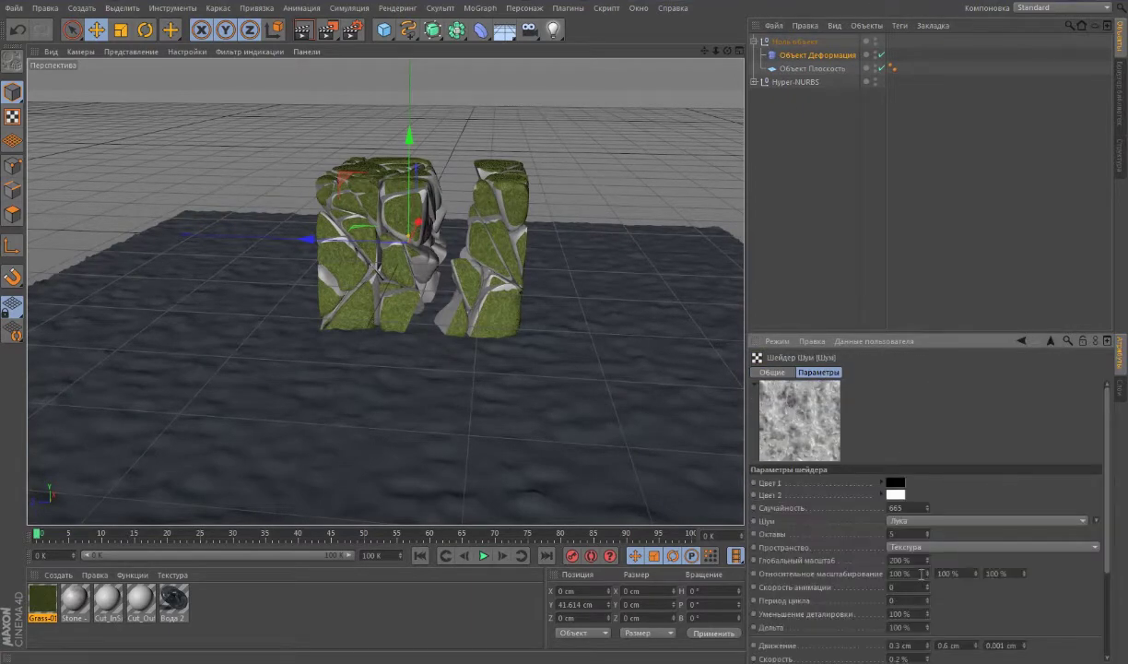
# Return to the layer shader's layer list, replay the animation, and select the water plane.
pyautogui.hotkey('ctrl', 'z')
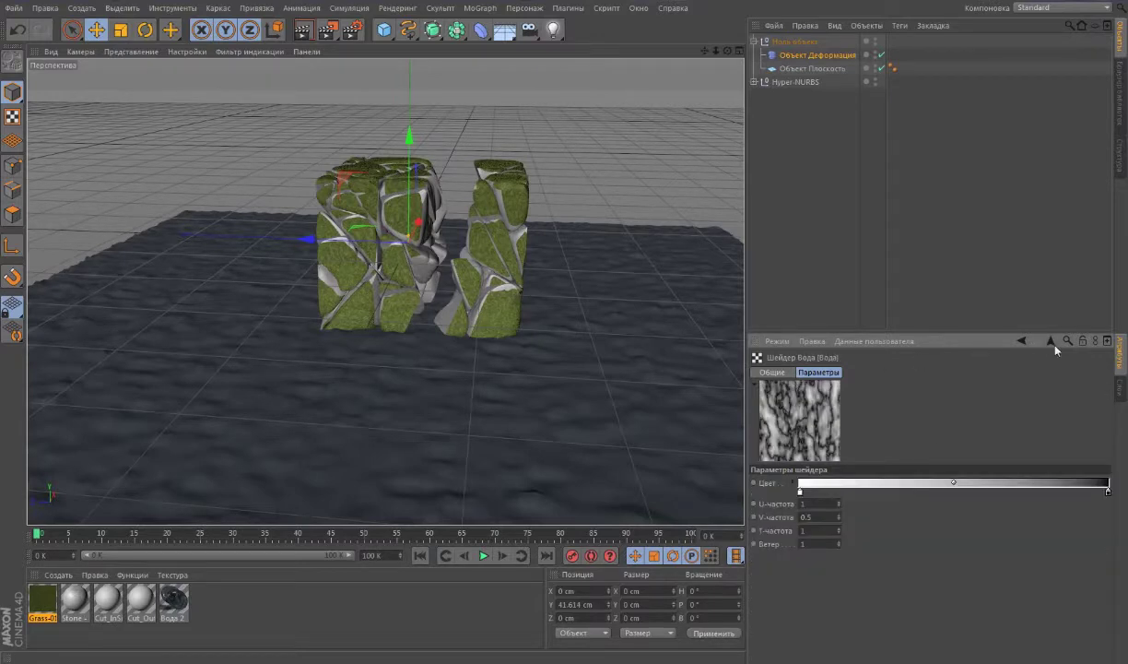
pyautogui.click(1051, 341)
pyautogui.click(483, 555)
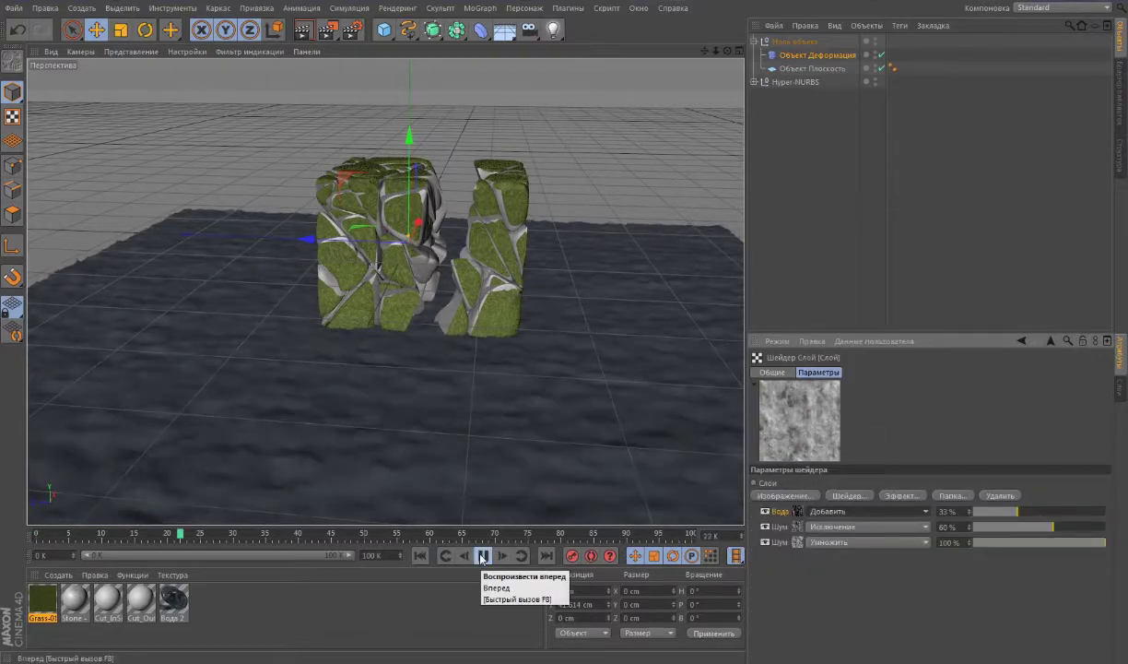
pyautogui.click(483, 555)
pyautogui.click(705, 431)
# Set the water plane to 100 depth segments.
pyautogui.write('00')
pyautogui.press('Return')
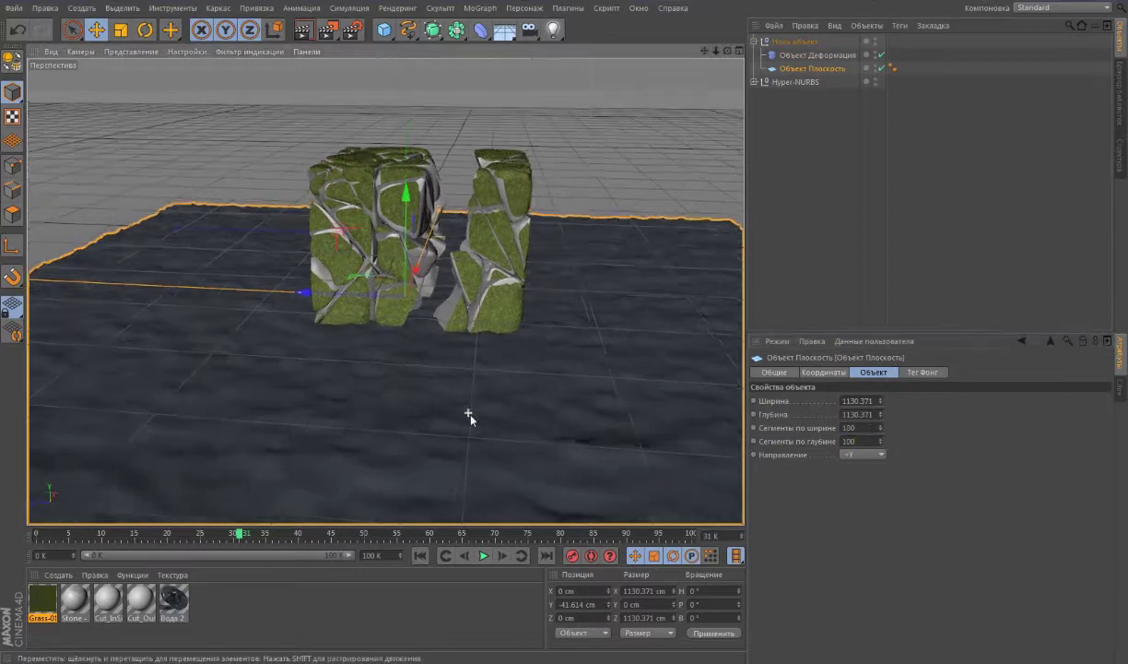
pyautogui.scroll(5, 450, 396)
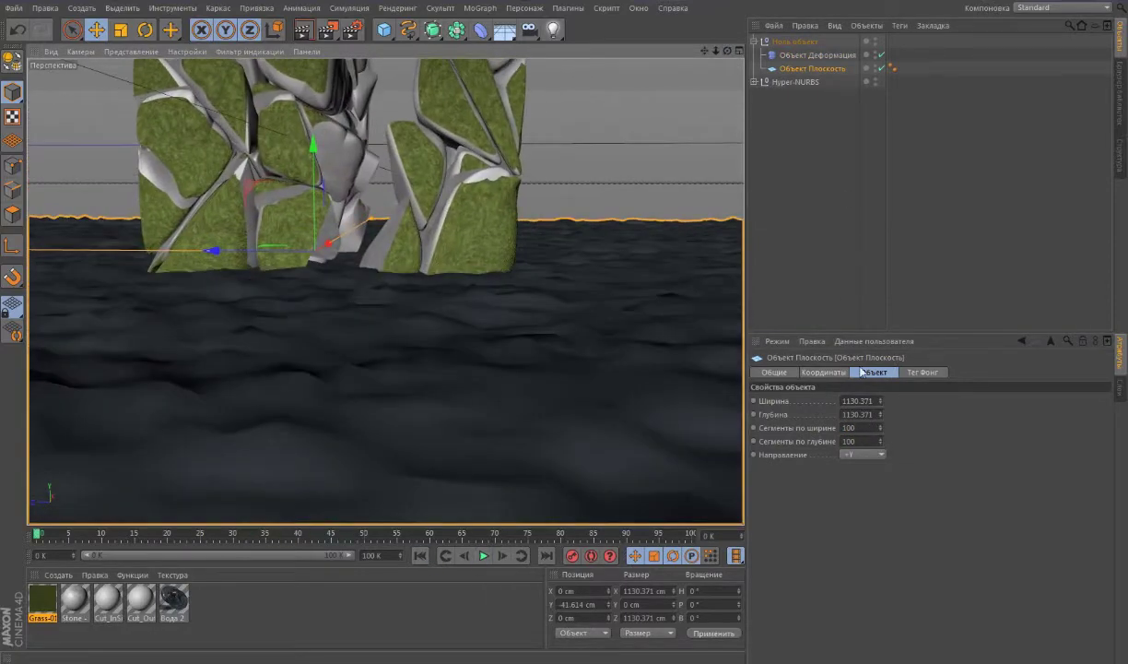
pyautogui.hotkey('ctrl', 'z')
# Check the noise layers' settings and preview the water animation.
pyautogui.click(781, 528)
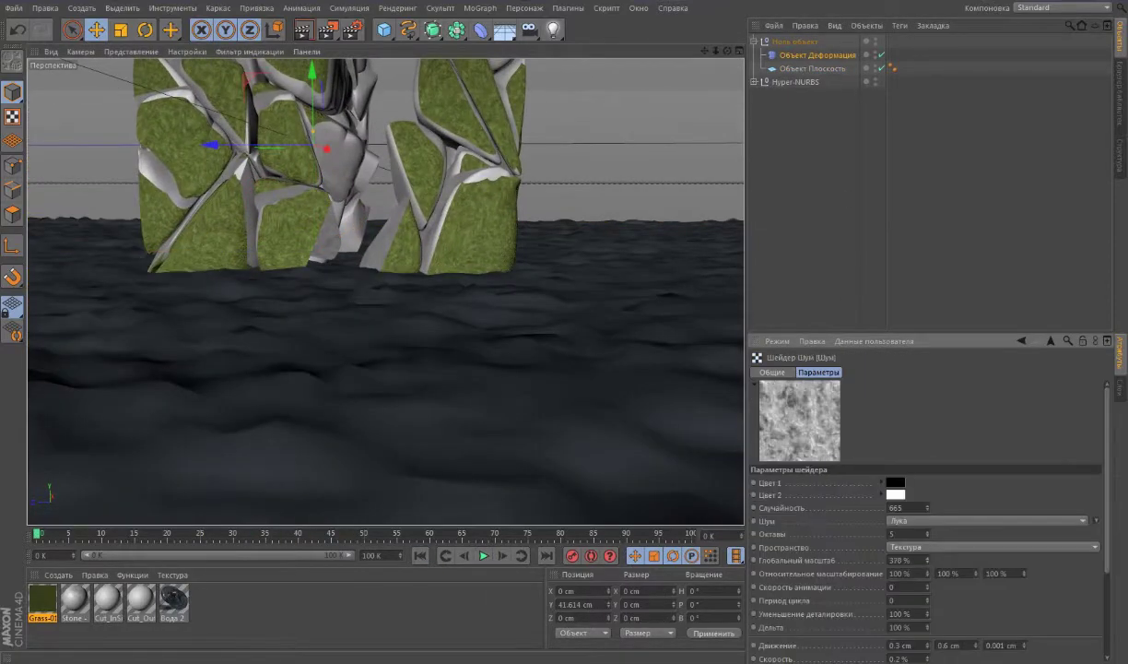
pyautogui.click(1021, 340)
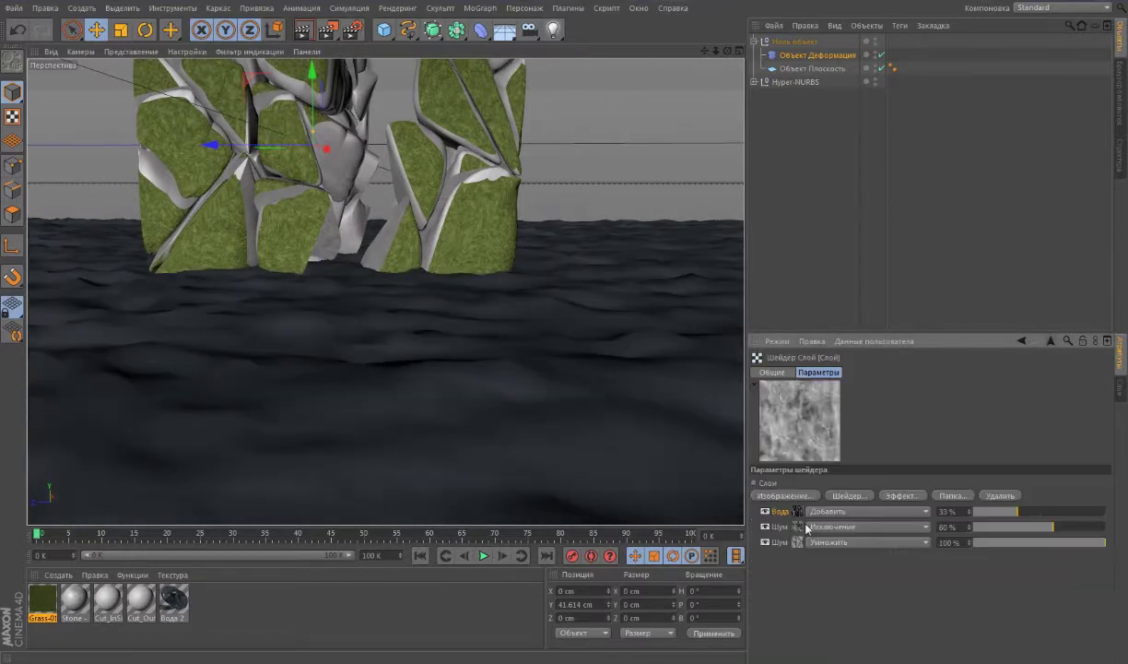
pyautogui.click(768, 507)
pyautogui.click(482, 555)
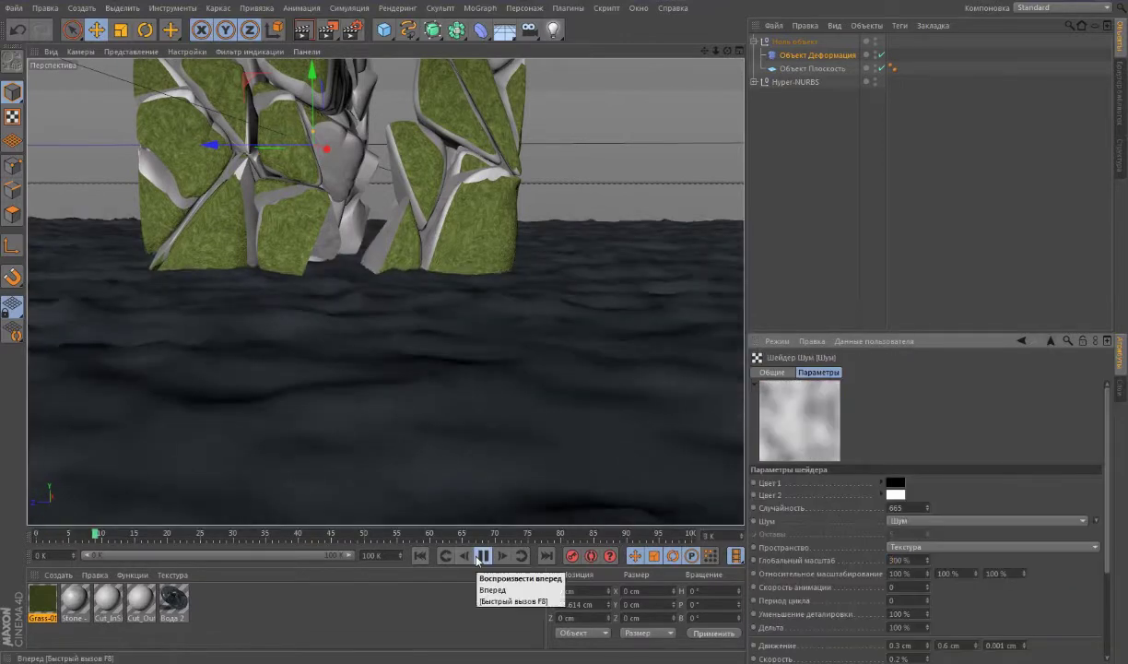
pyautogui.click(420, 555)
# Move the Шум noise layer above the Вода layer in the shader's layer list.
pyautogui.click(1021, 340)
pyautogui.scroll(-1, 849, 529)
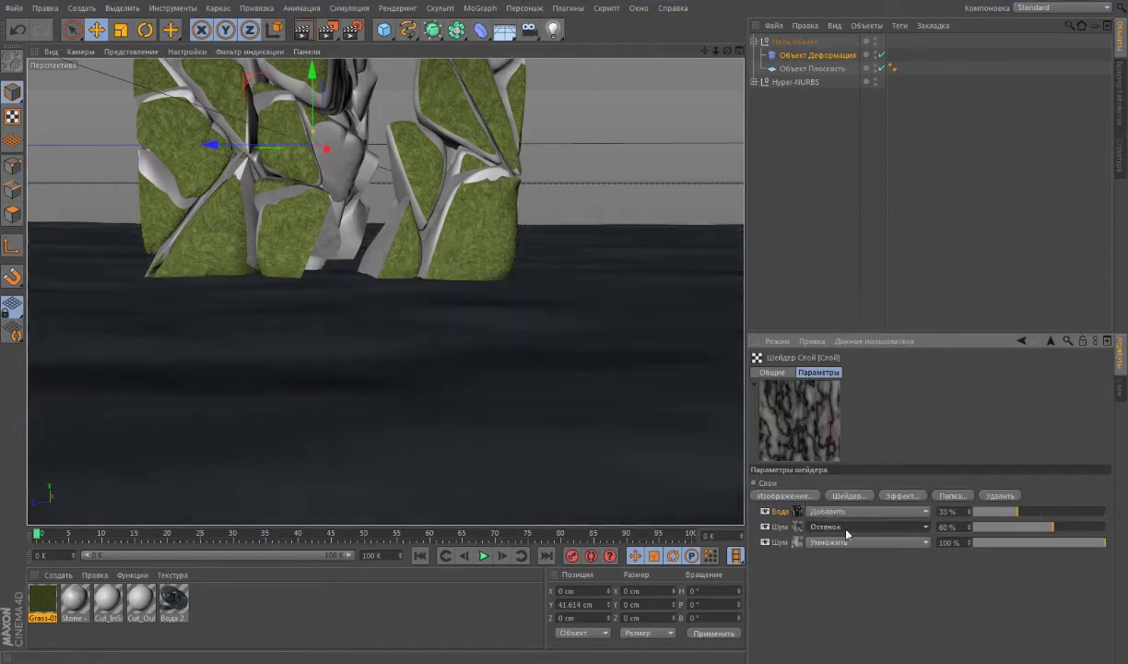
pyautogui.scroll(-1, 846, 530)
pyautogui.scroll(-1, 846, 531)
pyautogui.scroll(-1, 846, 531)
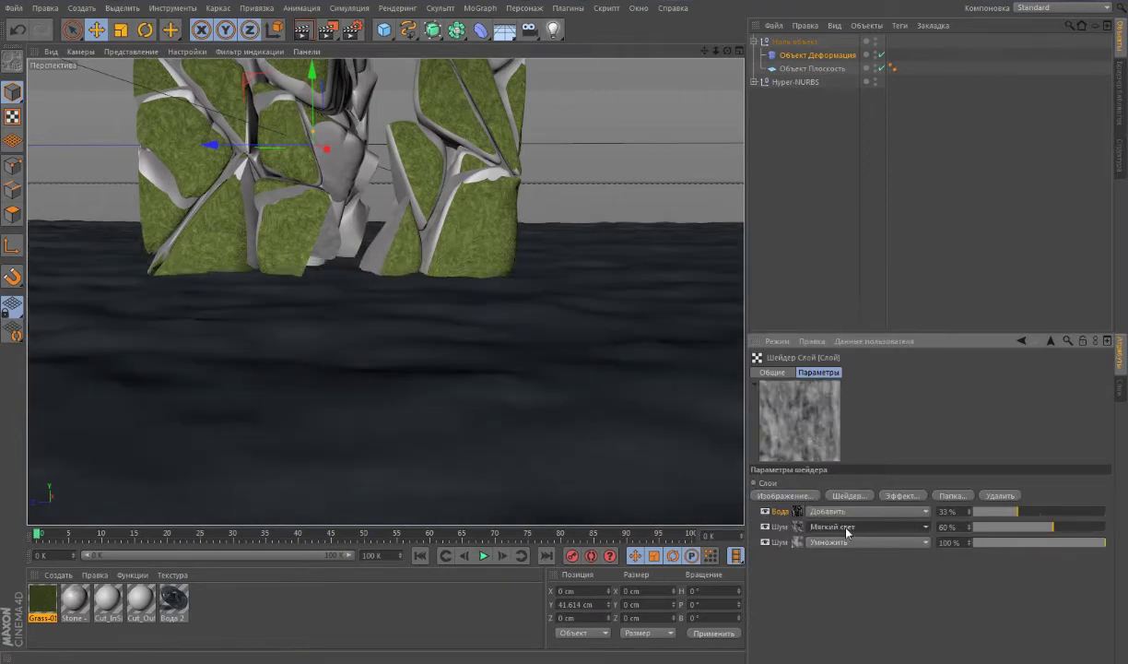
pyautogui.scroll(-1, 846, 531)
pyautogui.scroll(-1, 846, 530)
pyautogui.scroll(-1, 846, 531)
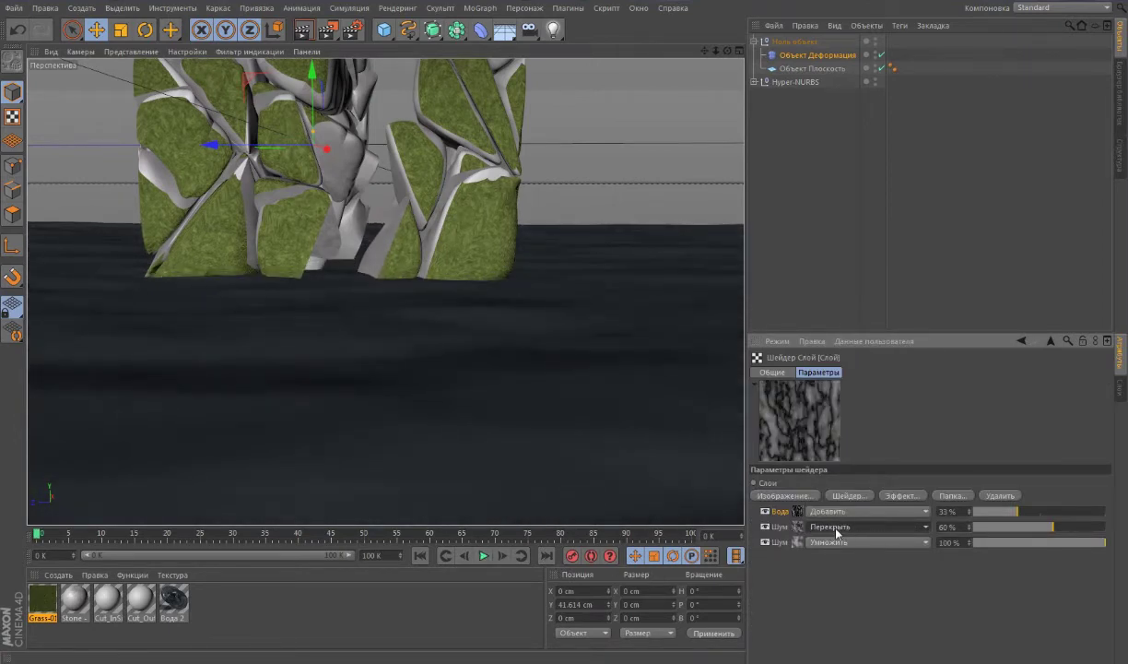
pyautogui.scroll(-1, 846, 532)
pyautogui.moveTo(779, 512); pyautogui.dragTo(779, 533)
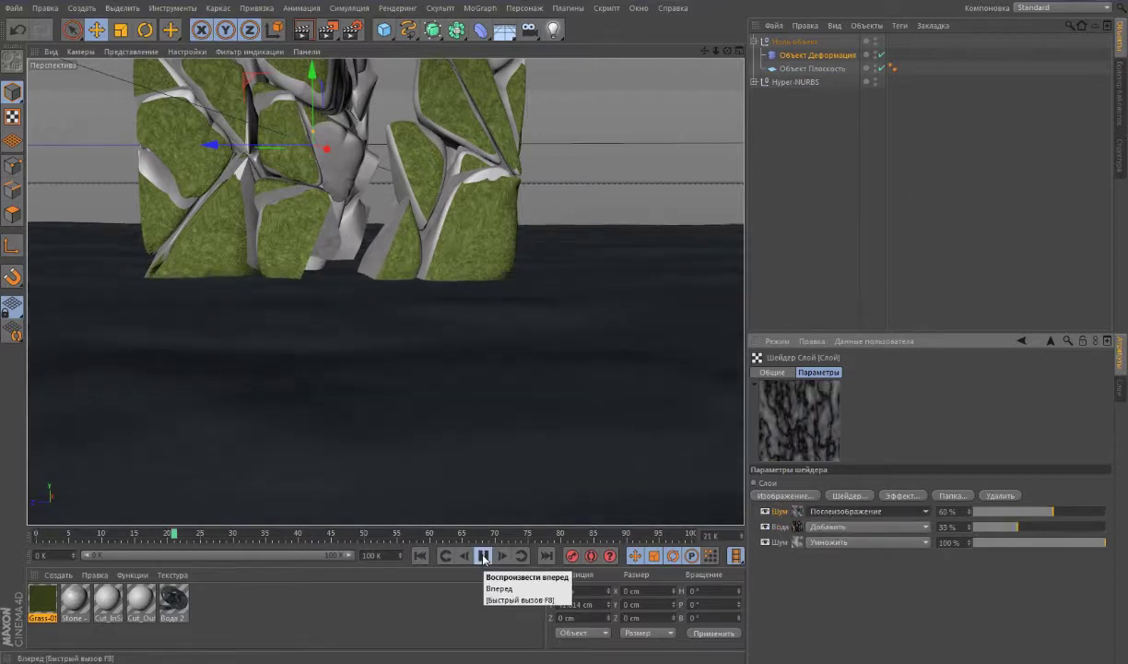
pyautogui.click(483, 556)
# Apply the Вода 2 material to the water plane and add a second plane object.
pyautogui.click(645, 489)
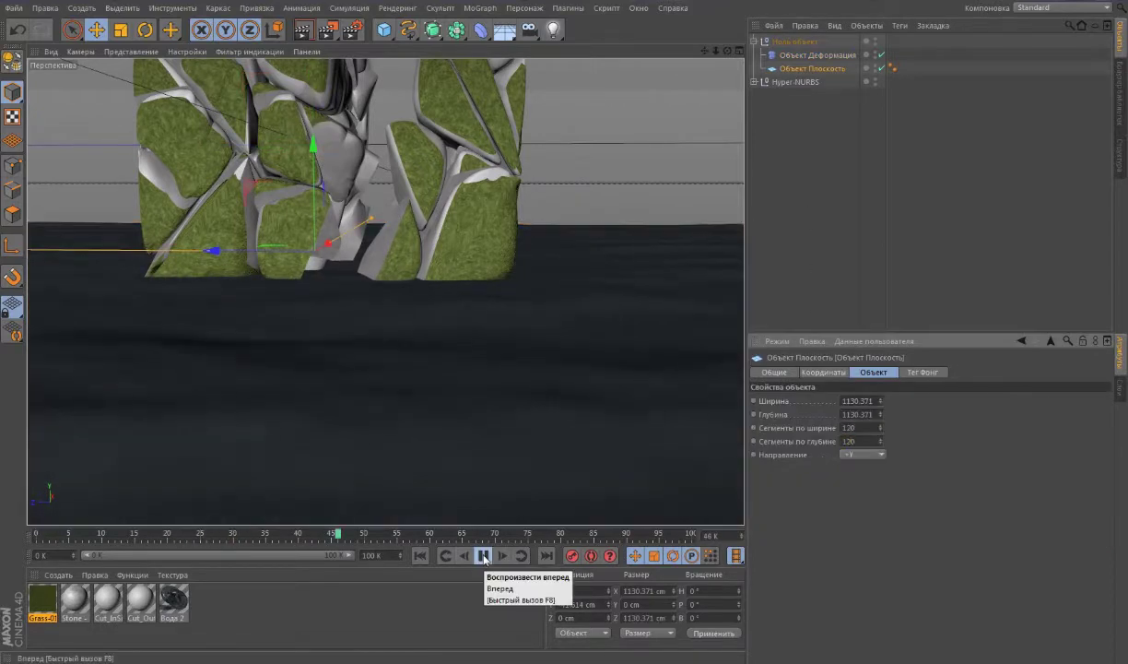
pyautogui.scroll(3, 387, 295)
pyautogui.moveTo(173, 601); pyautogui.dragTo(279, 496)
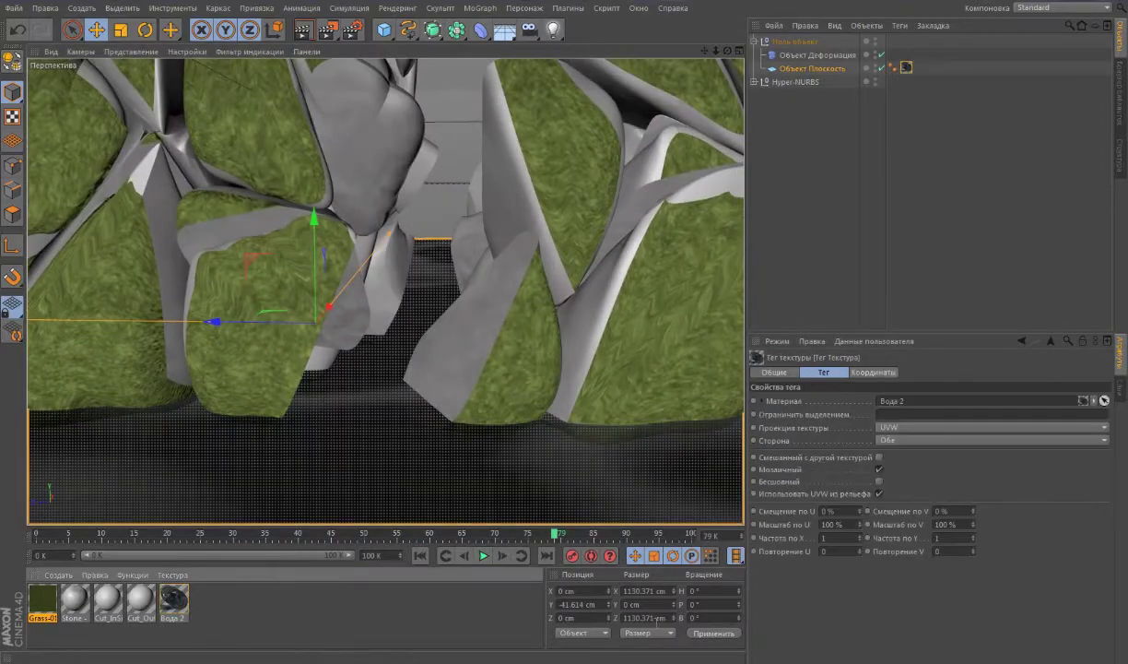
pyautogui.scroll(2, 387, 291)
pyautogui.scroll(-10, 386, 292)
pyautogui.moveTo(369, 277)
pyautogui.keyDown('alt'); pyautogui.mouseDown()
pyautogui.moveTo(369, 332)
pyautogui.moveTo(368, 277)
pyautogui.moveTo(131, 289)
pyautogui.mouseUp(); pyautogui.keyUp('alt')
pyautogui.click(384, 29)
pyautogui.click(564, 74)
# Apply the Sand-02 preset material to the ground plane and lower it beneath the cube.
pyautogui.click(57, 574)
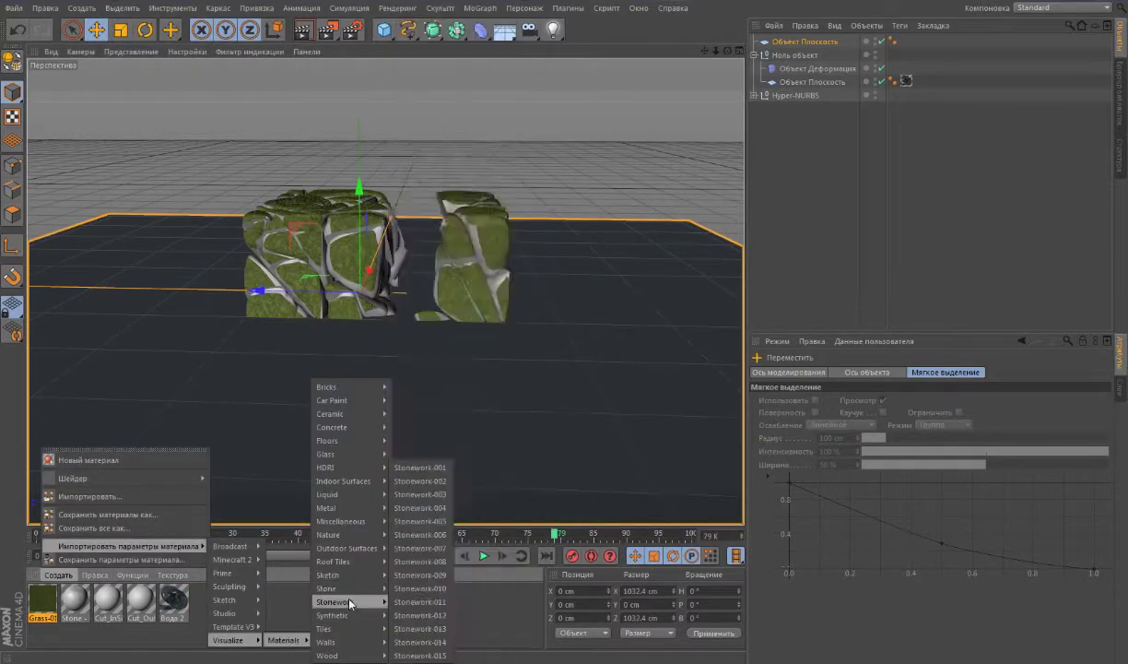
pyautogui.moveTo(338, 534)
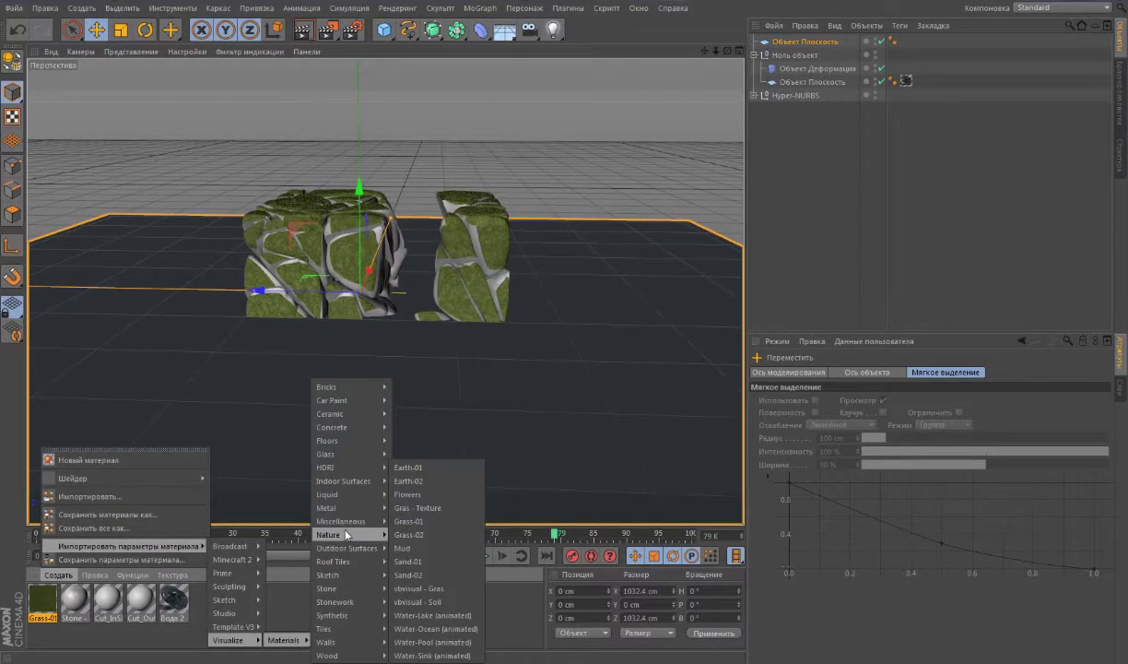
pyautogui.click(414, 550)
pyautogui.moveTo(120, 594); pyautogui.dragTo(330, 310)
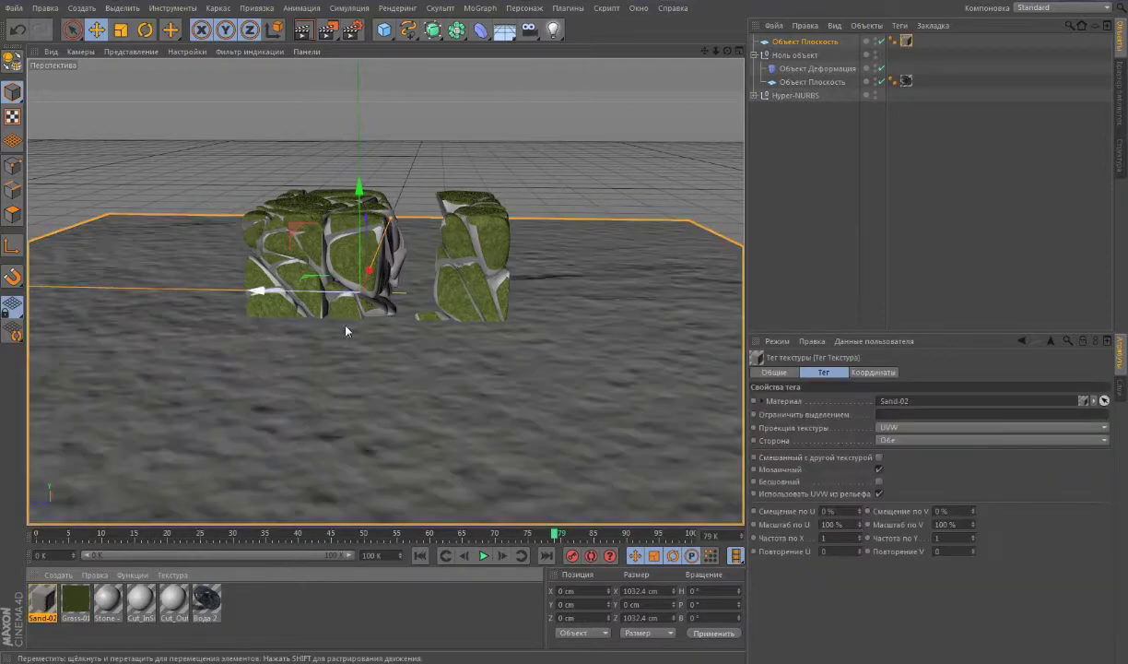
pyautogui.moveTo(359, 221); pyautogui.dragTo(358, 325)
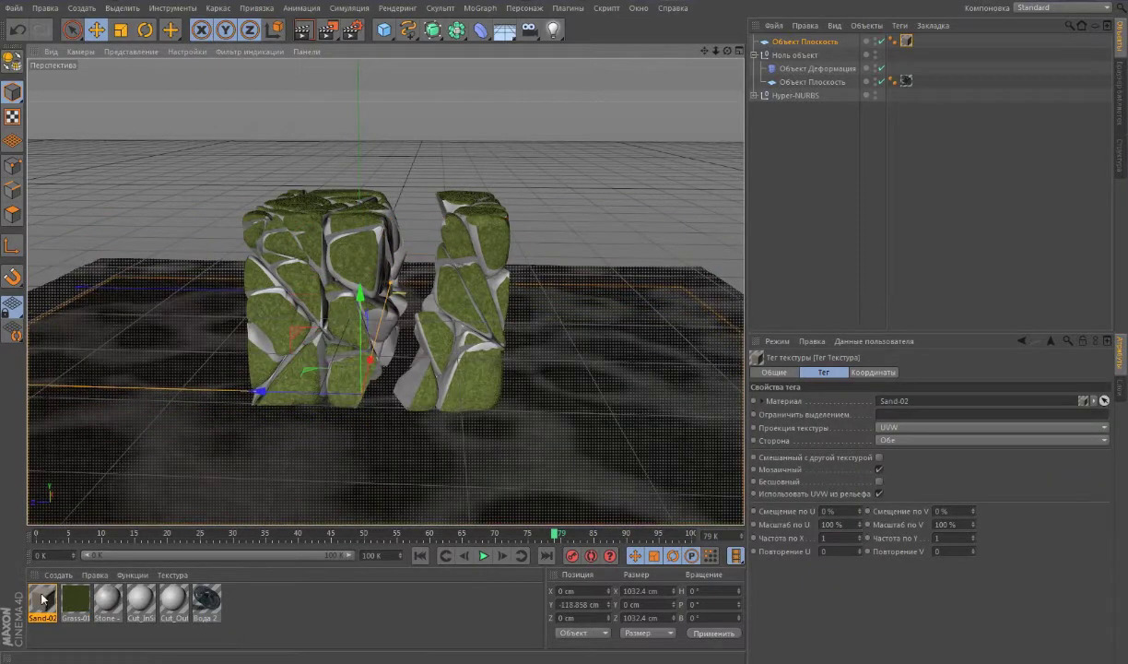
# Swap in the vbvisual - Soil preset, lower the plane to Y −120.495 cm, and open Вода 2.
pyautogui.click(58, 574)
pyautogui.moveTo(122, 546)
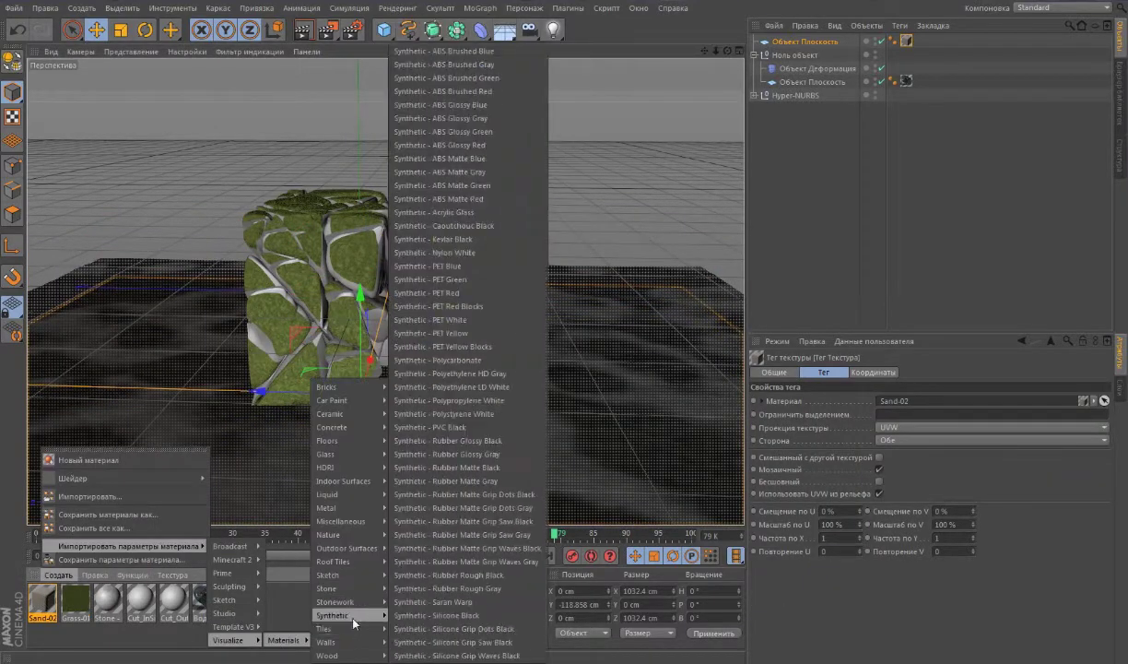
pyautogui.moveTo(346, 534)
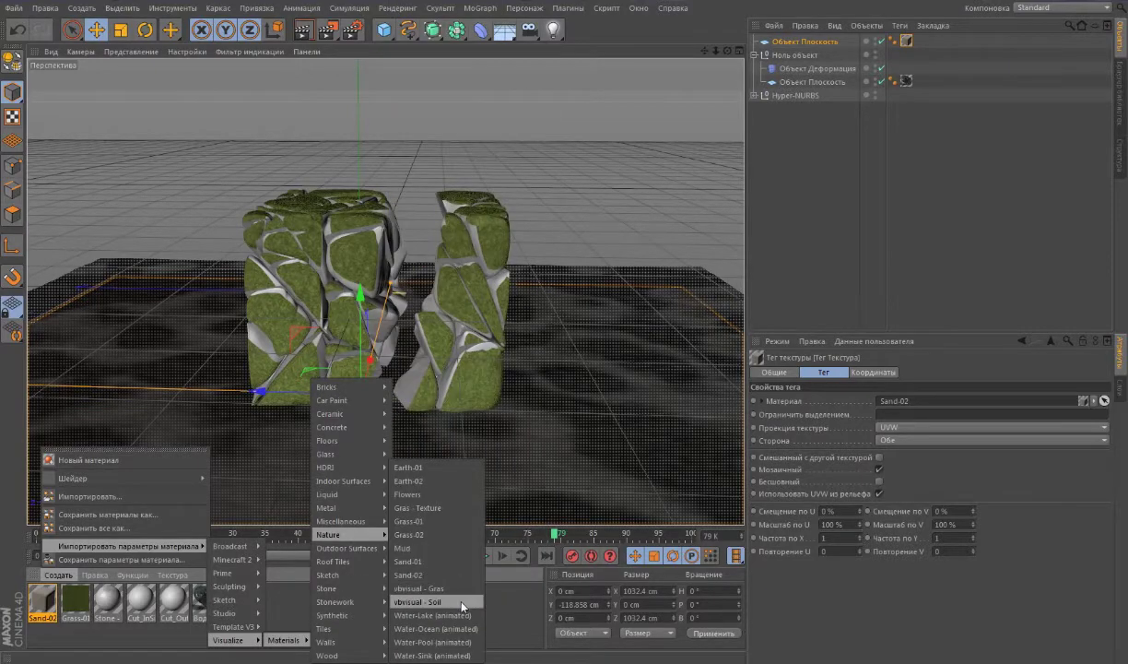
pyautogui.click(464, 604)
pyautogui.moveTo(908, 37); pyautogui.dragTo(906, 40)
pyautogui.moveTo(359, 309); pyautogui.dragTo(364, 348)
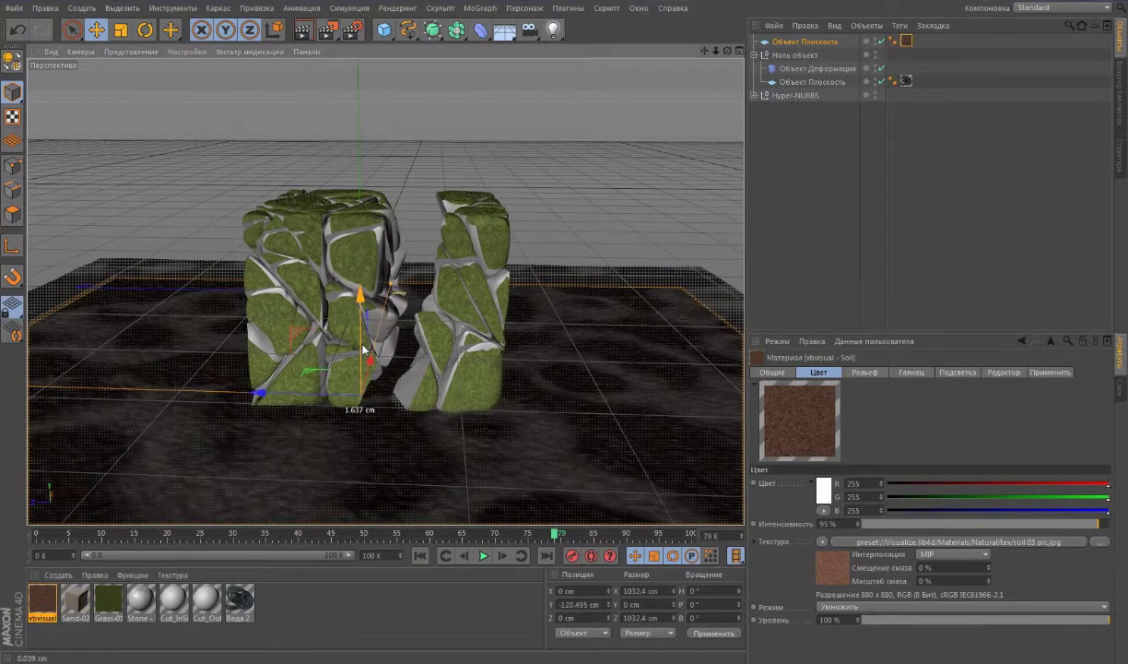
pyautogui.doubleClick(240, 601)
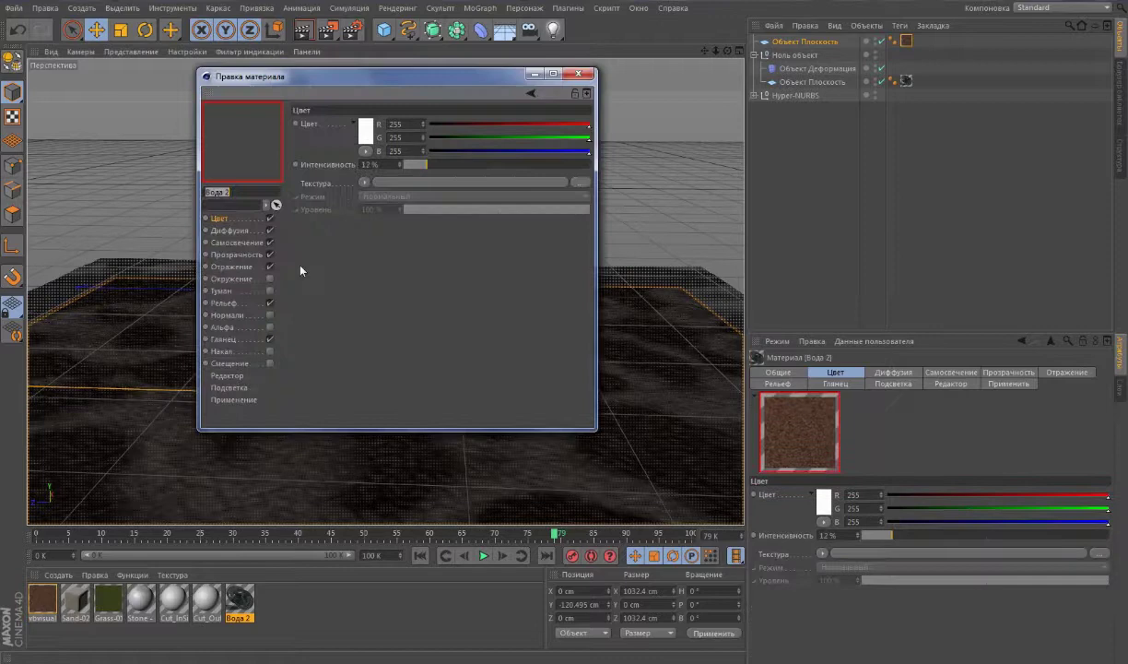
# Make Вода 2 blue (0,131,255) at 38% intensity with 85% transparency.
pyautogui.moveTo(430, 163); pyautogui.dragTo(566, 164)
pyautogui.click(365, 131)
pyautogui.click(344, 188)
pyautogui.click(231, 266)
pyautogui.click(236, 253)
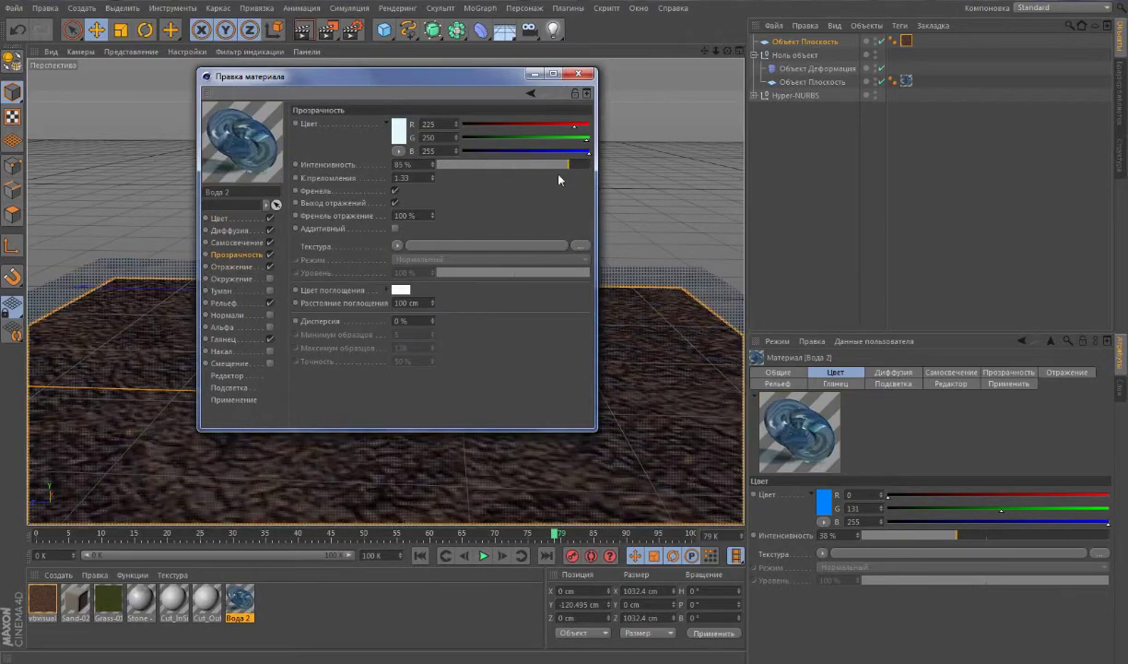
# Raise the null object holding the cube slightly on Y and launch the Ivy Grower plugin.
pyautogui.click(794, 54)
pyautogui.moveTo(360, 354); pyautogui.dragTo(360, 228)
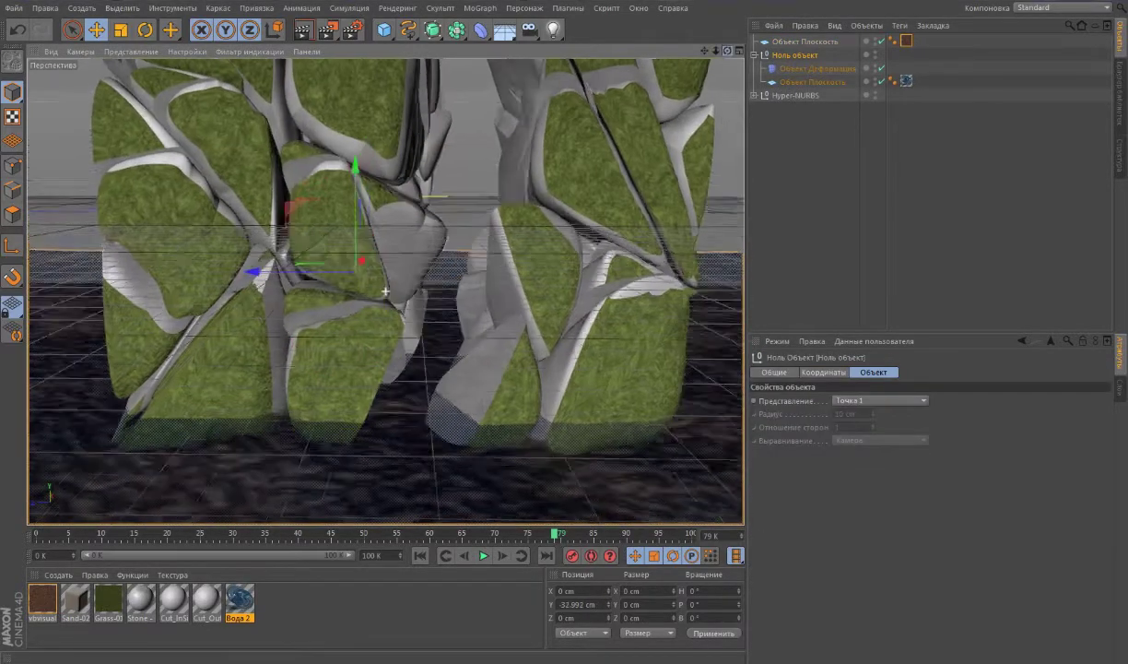
pyautogui.click(568, 7)
pyautogui.click(584, 100)
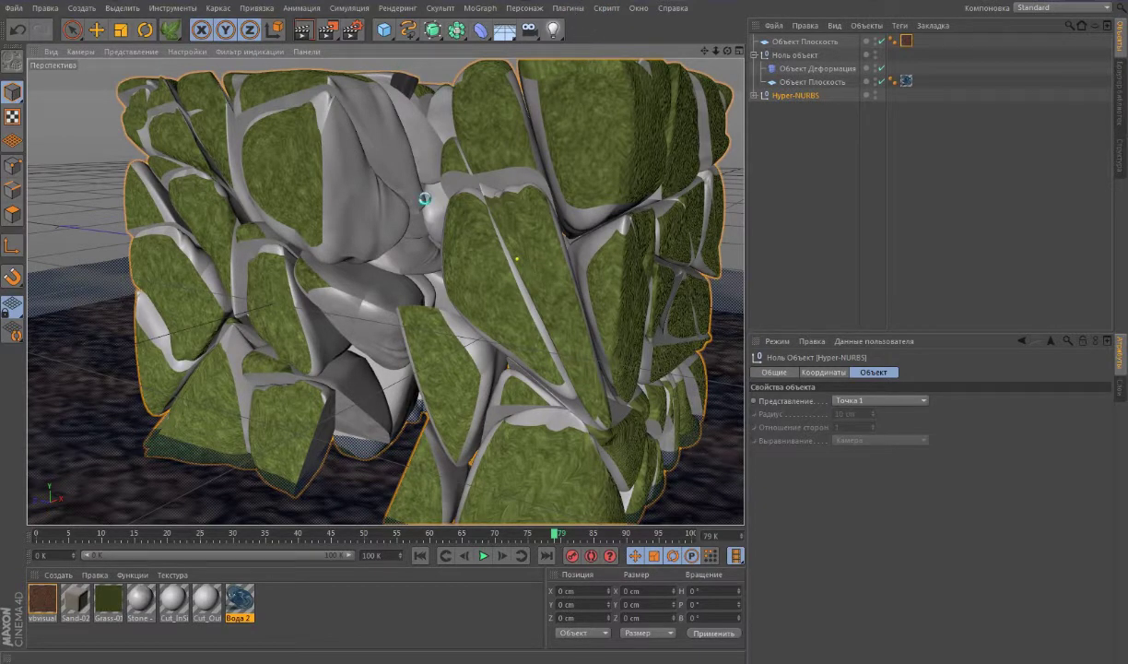
# Launch Ivy Grower from the plugins menu, then undo the created object.
pyautogui.click(567, 7)
pyautogui.click(585, 87)
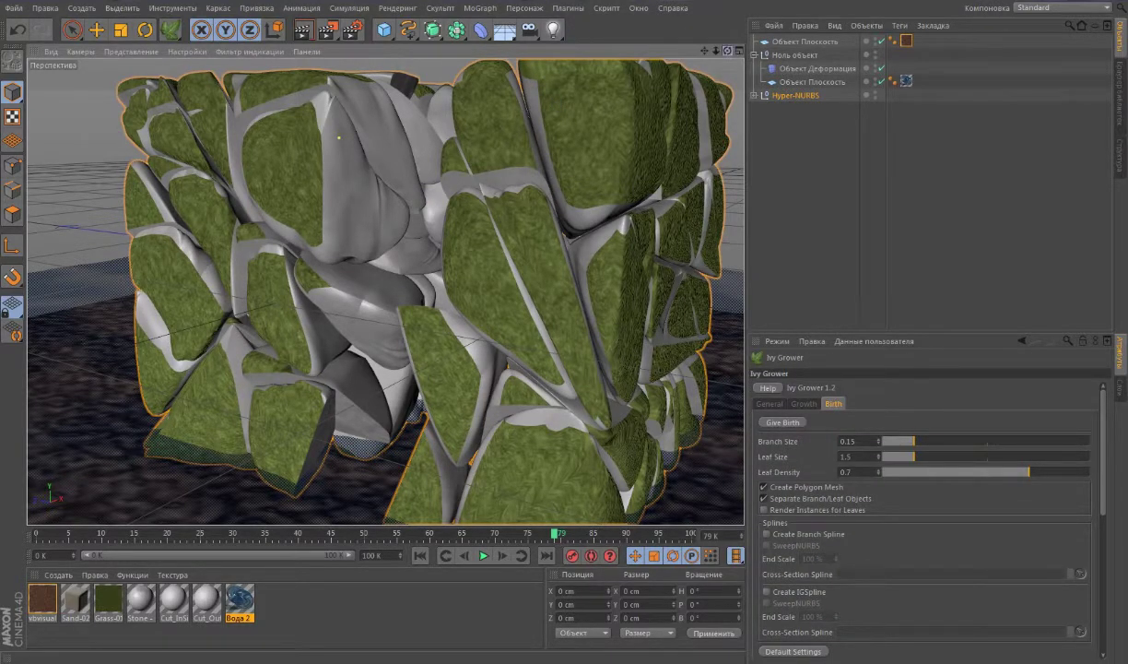
pyautogui.hotkey('ctrl', 'z')
# Filter the Command Manager by 'ivy' and activate the Ivy Grower tool.
pyautogui.click(639, 8)
pyautogui.click(674, 49)
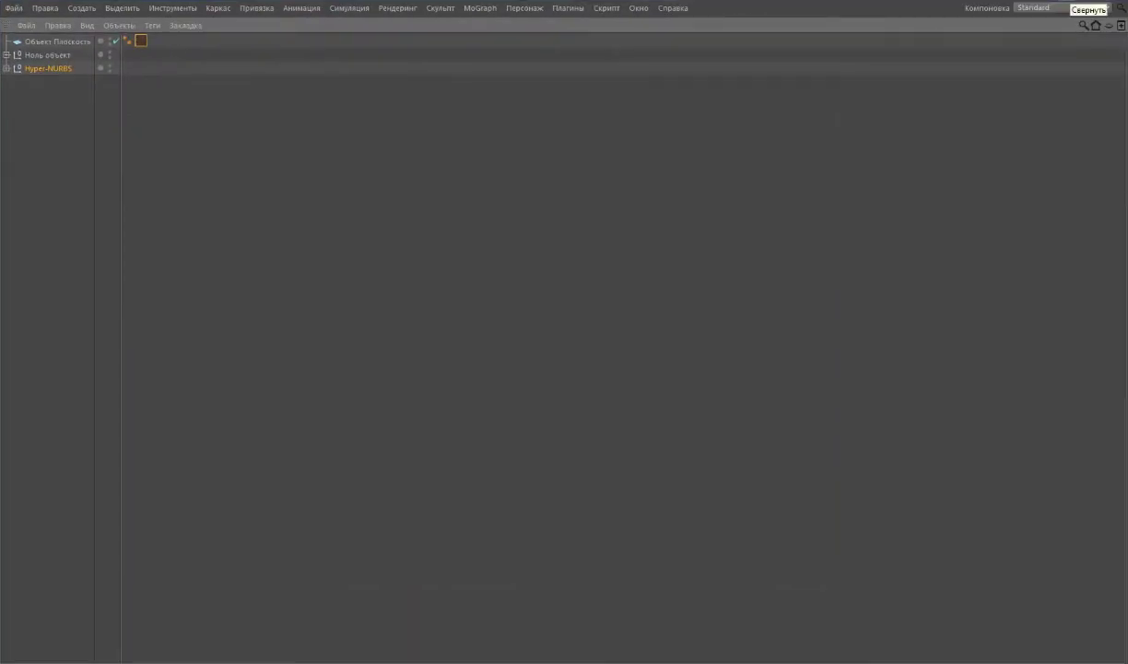
pyautogui.click(639, 7)
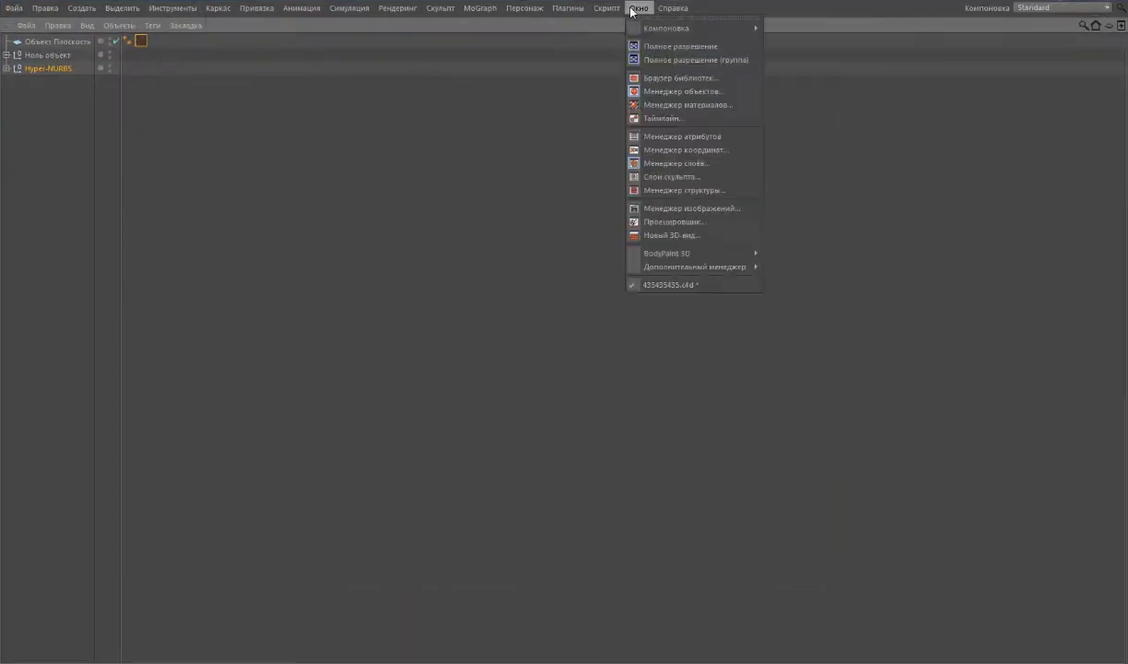
pyautogui.click(674, 49)
pyautogui.click(638, 7)
pyautogui.click(802, 43)
pyautogui.write('ivy')
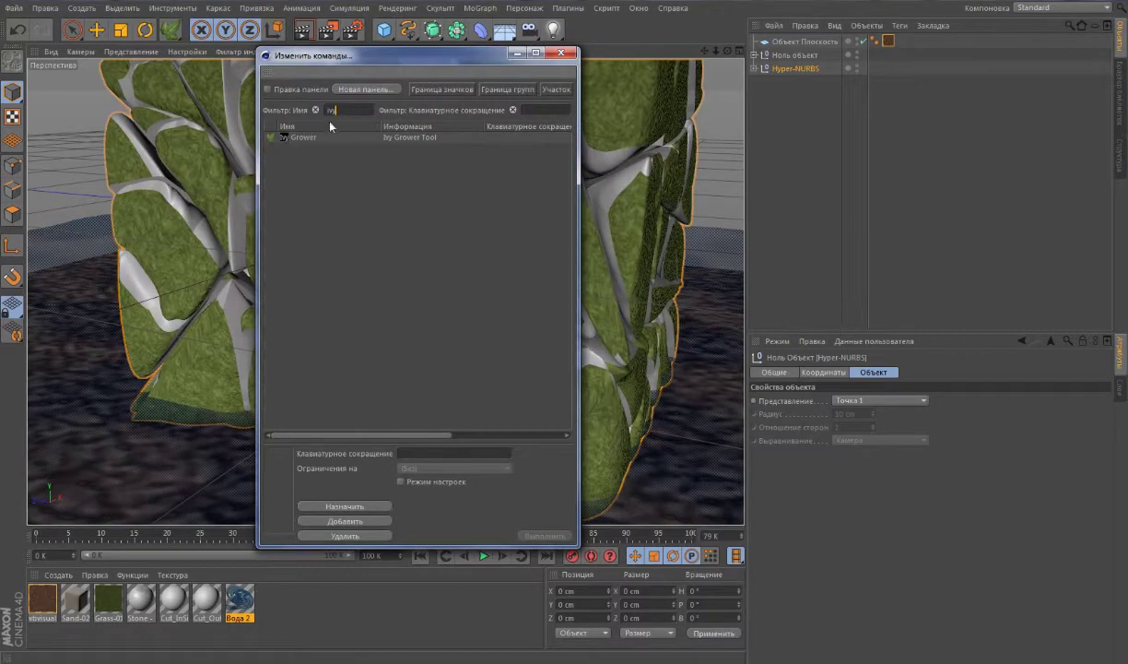
pyautogui.click(327, 137)
pyautogui.doubleClick(288, 139)
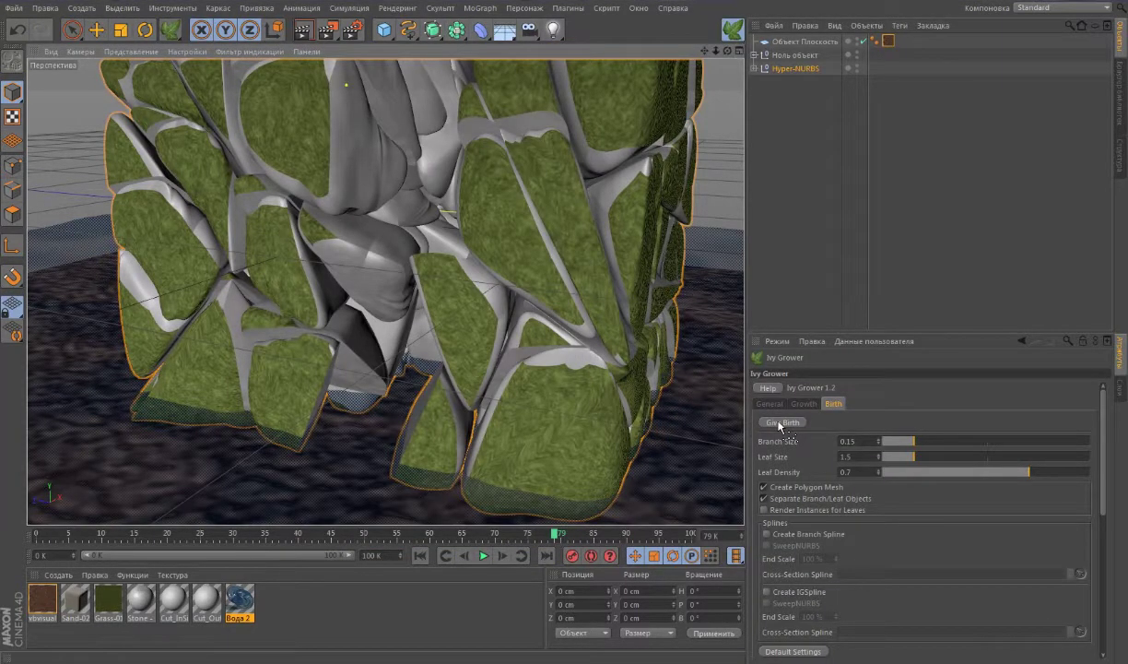
# Start Ivy Grower on the rock cube with Primary Weight 50% and lower gravity, adhesion and branching.
pyautogui.click(569, 8)
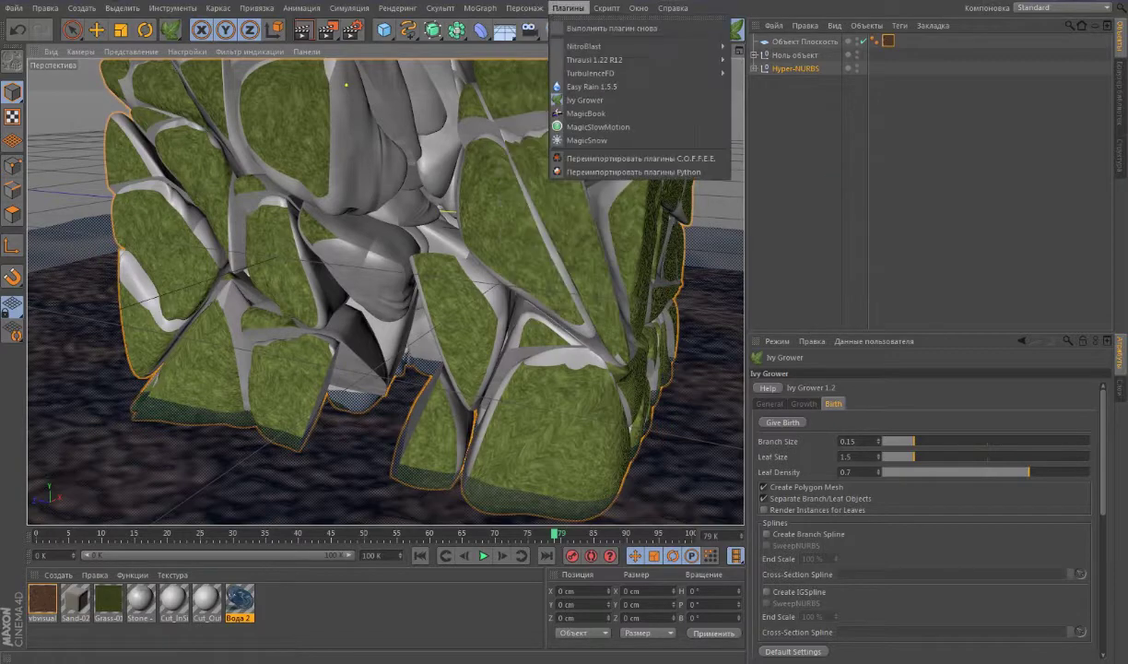
pyautogui.click(602, 99)
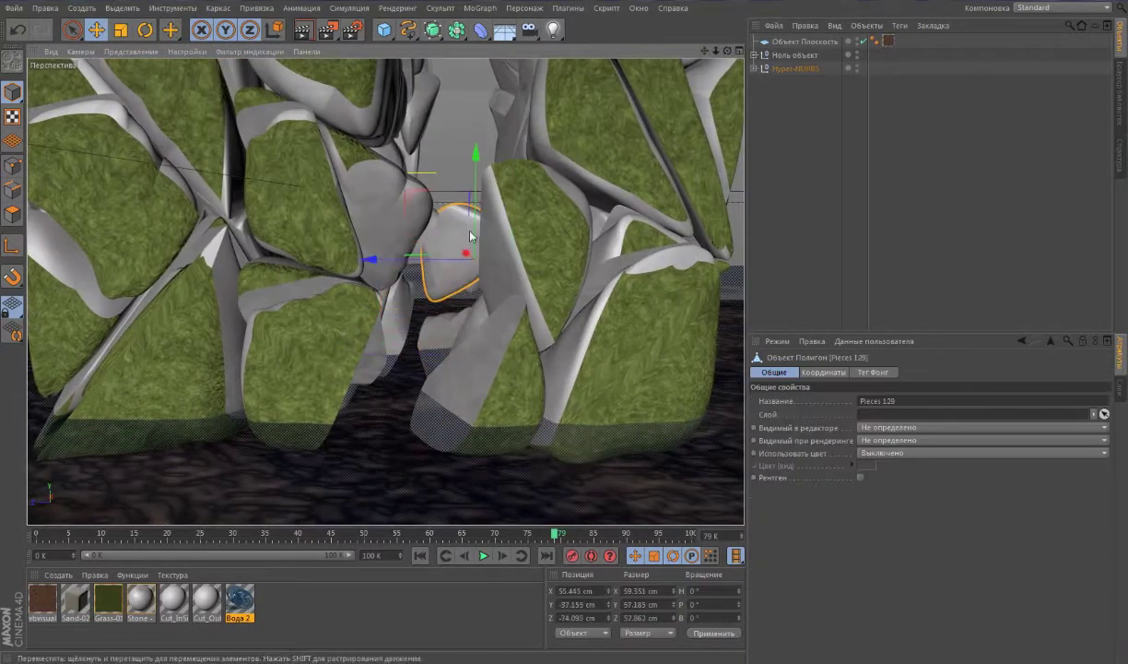
pyautogui.moveTo(447, 285); pyautogui.dragTo(405, 318)
pyautogui.keyDown('alt'); pyautogui.moveTo(596, 96); pyautogui.dragTo(493, 41); pyautogui.keyUp('alt')
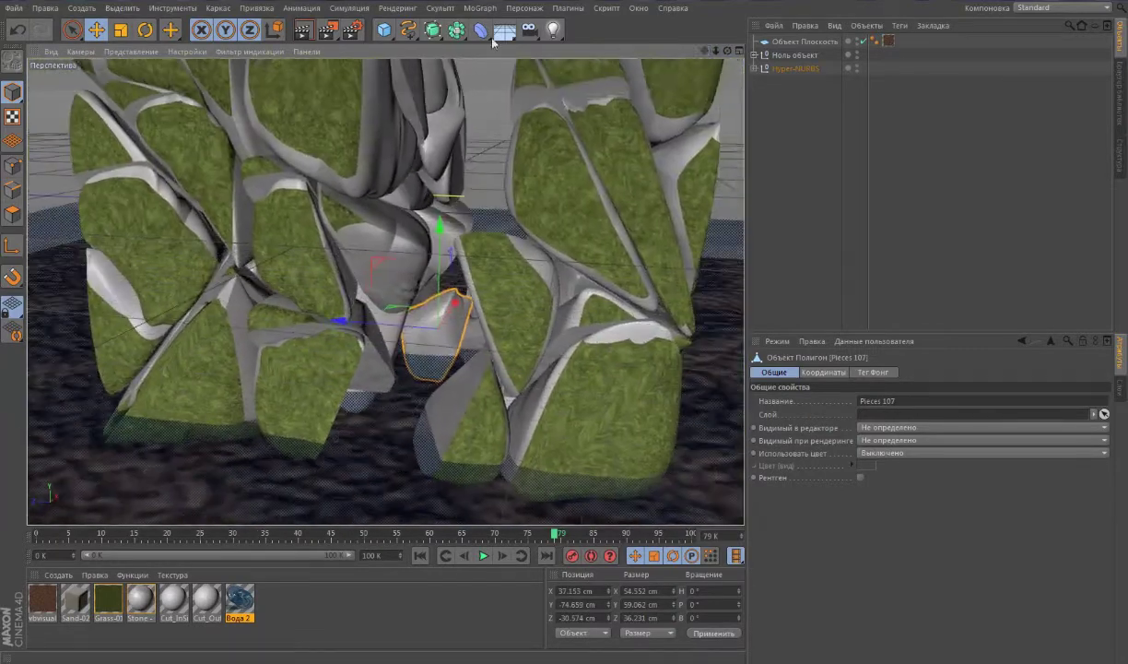
pyautogui.click(568, 8)
pyautogui.click(608, 56)
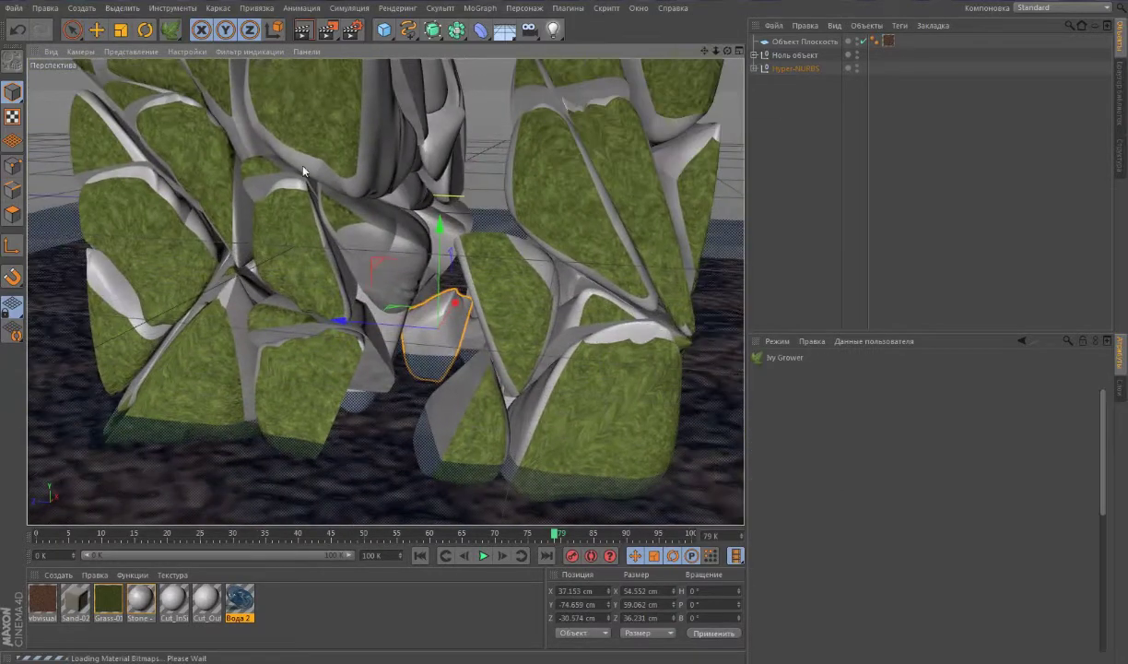
pyautogui.moveTo(290, 158)
pyautogui.keyDown('alt'); pyautogui.mouseDown()
pyautogui.moveTo(563, 108)
pyautogui.moveTo(303, 165)
pyautogui.mouseUp(); pyautogui.keyUp('alt')
pyautogui.click(800, 405)
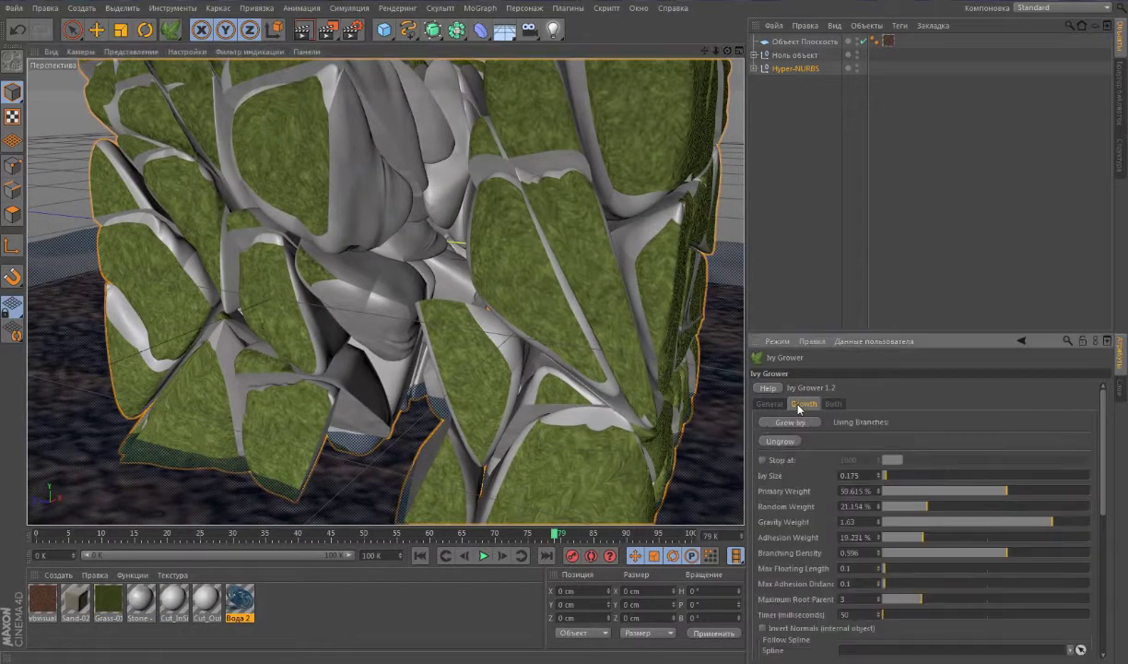
pyautogui.moveTo(993, 491); pyautogui.dragTo(1025, 522)
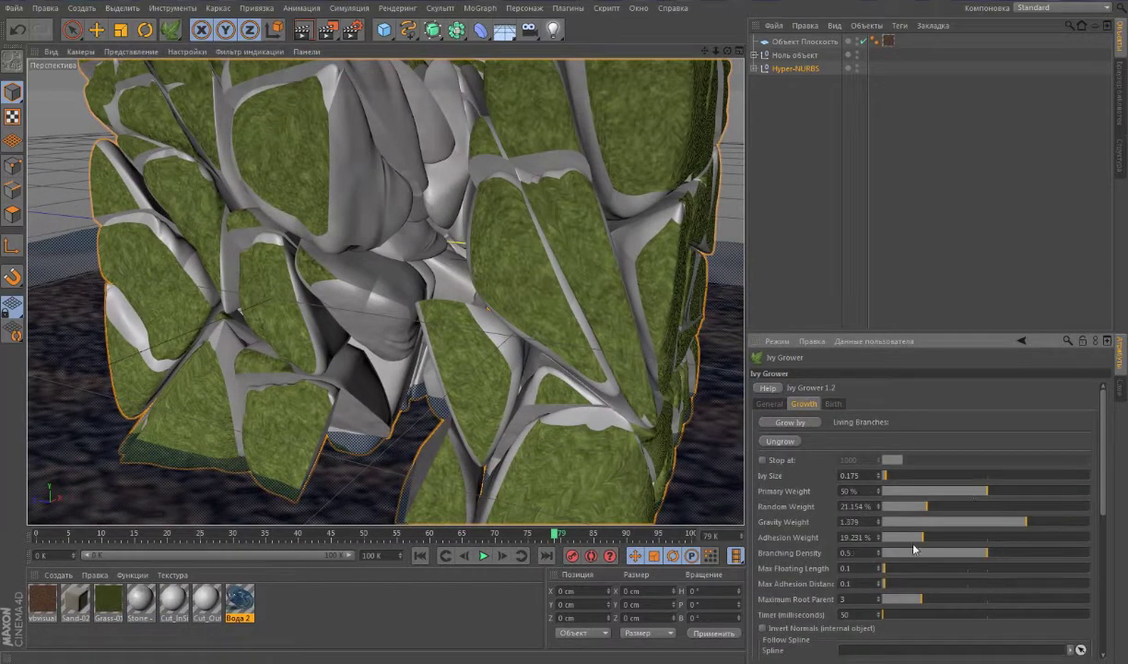
pyautogui.moveTo(922, 538); pyautogui.dragTo(905, 540)
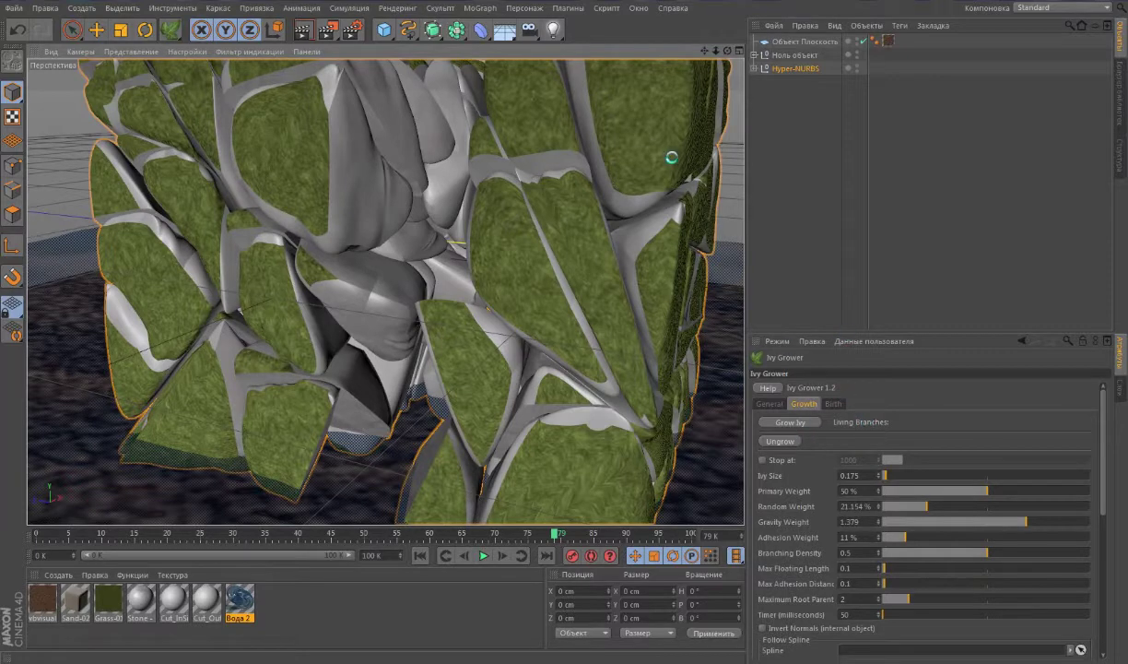
pyautogui.click(789, 423)
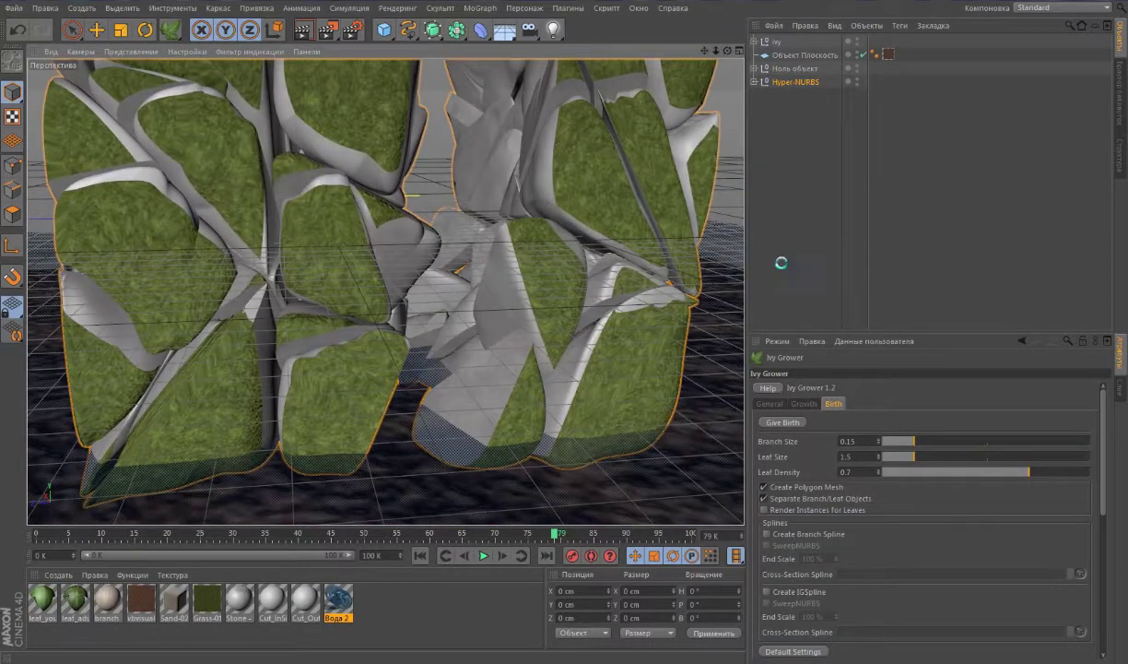
# Grow an ivy strand across the rocks, stop it, and give it leaves.
pyautogui.click(683, 132)
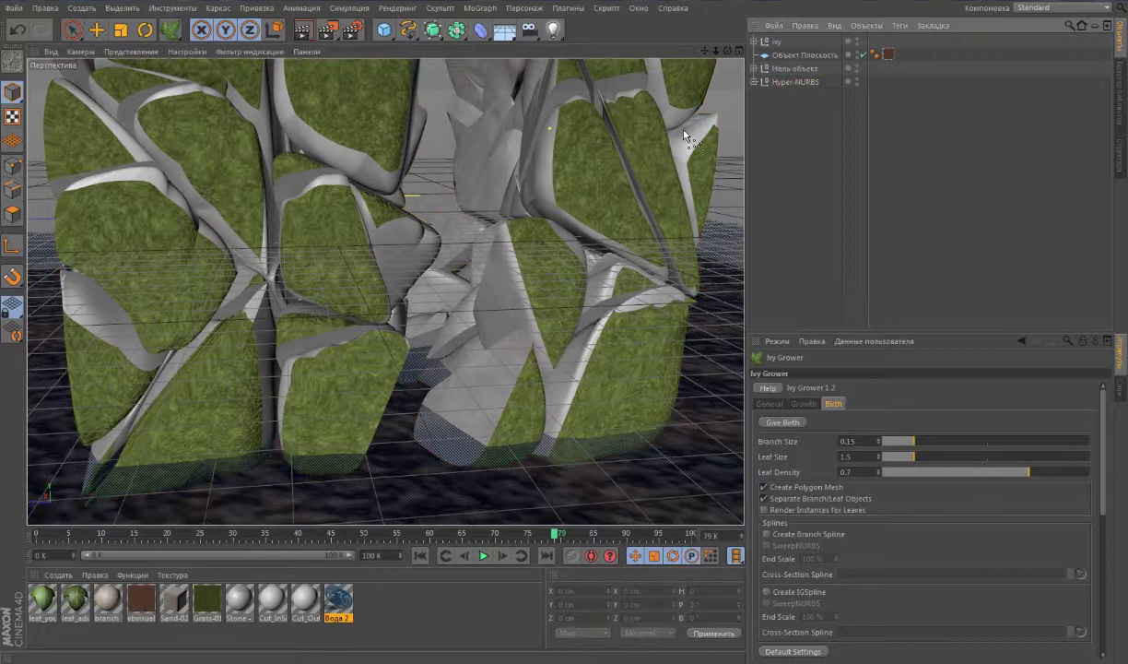
pyautogui.click(786, 424)
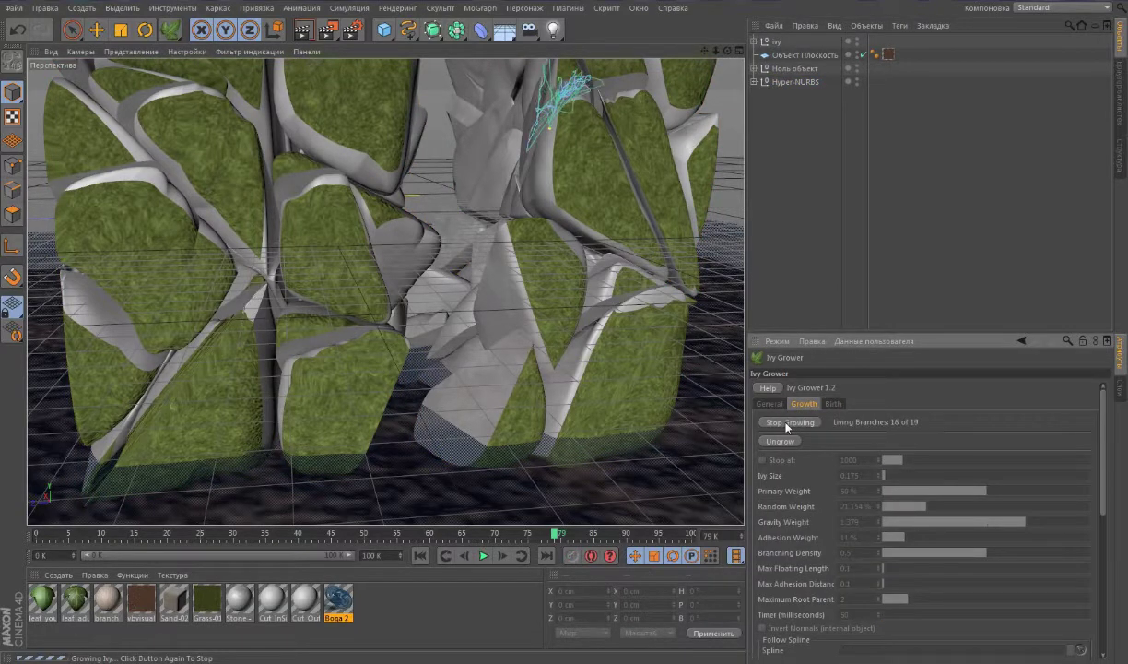
pyautogui.click(786, 422)
pyautogui.click(833, 404)
pyautogui.click(782, 422)
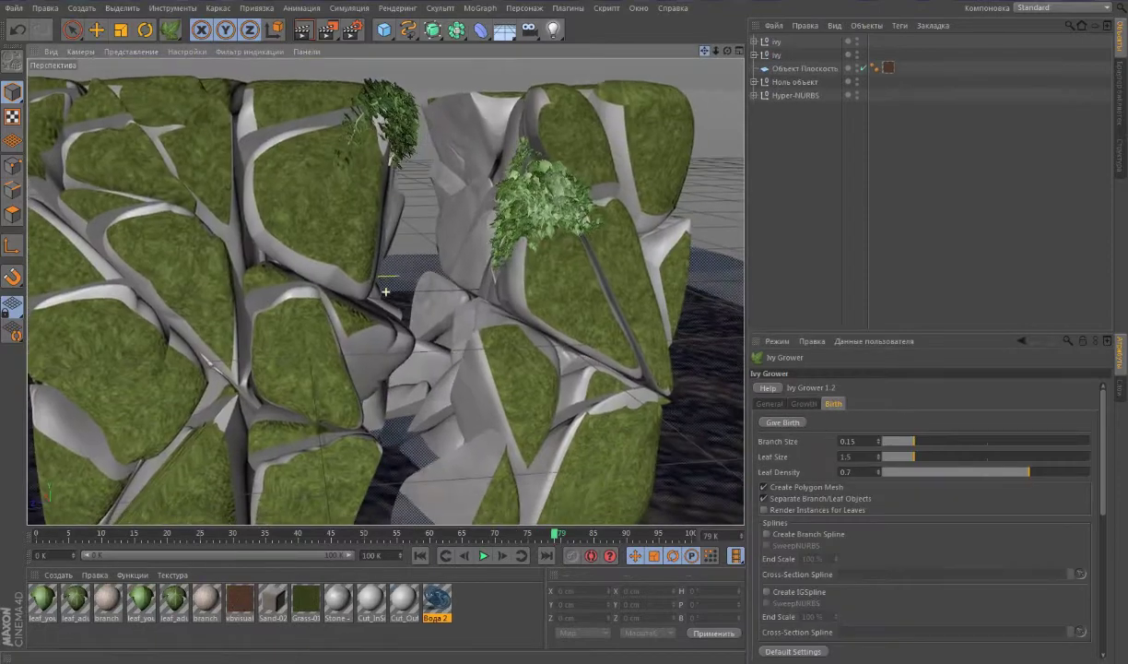
pyautogui.moveTo(727, 50); pyautogui.dragTo(364, 201)
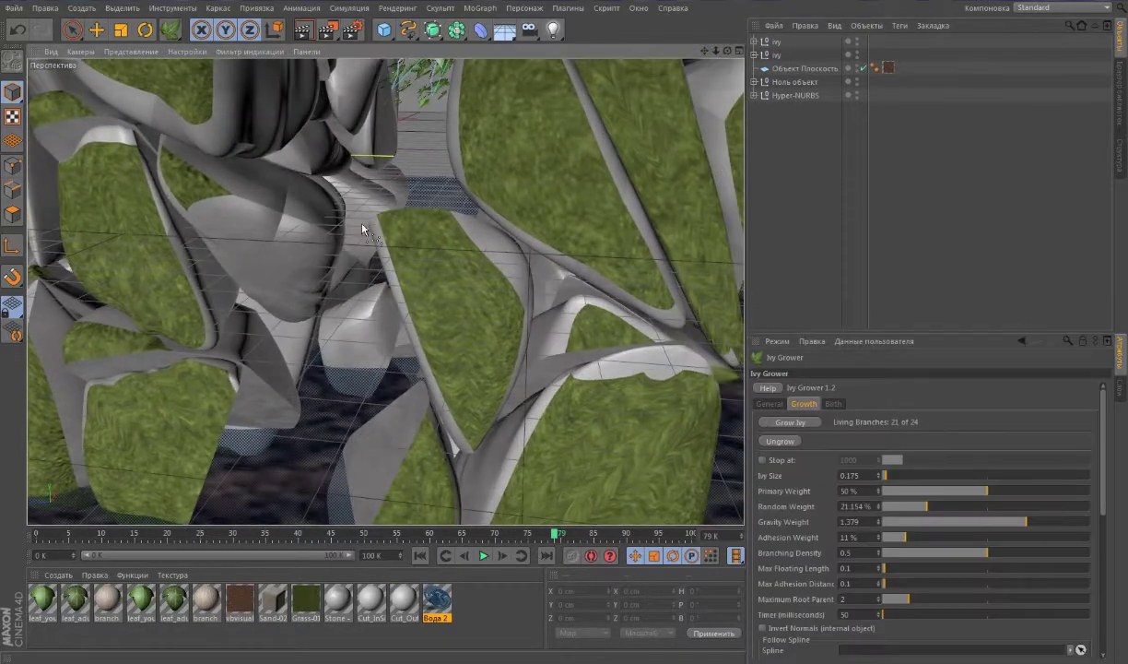
# Grow a new ivy strand on the Hyper-NURBS rock cube and add its leaves.
pyautogui.click(619, 144)
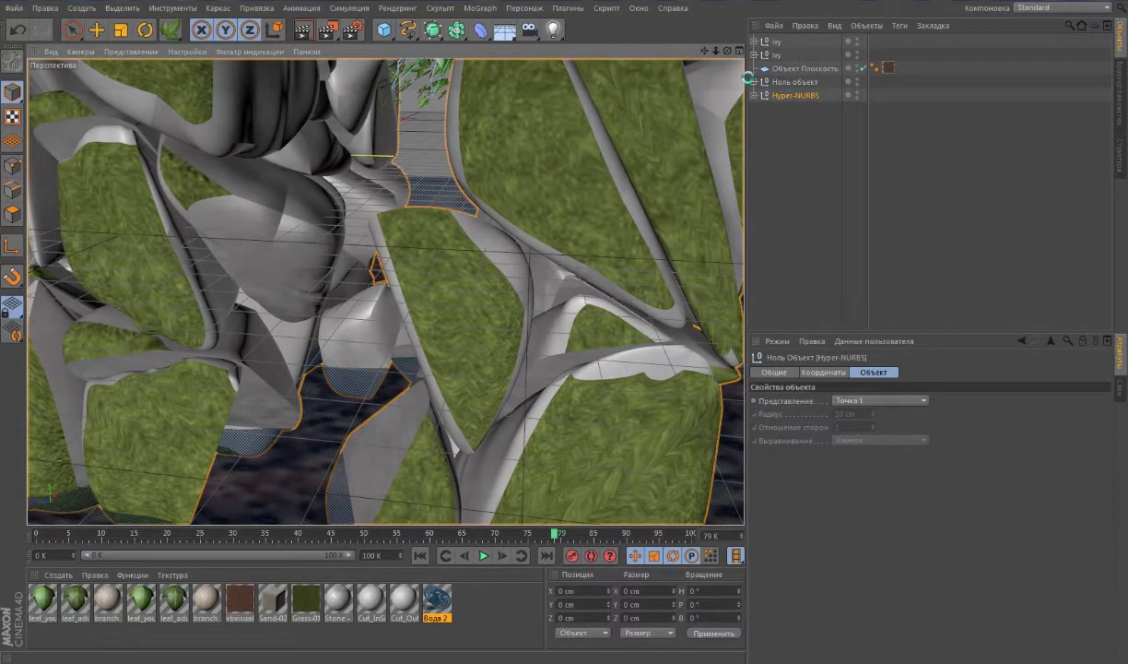
pyautogui.click(569, 7)
pyautogui.click(590, 37)
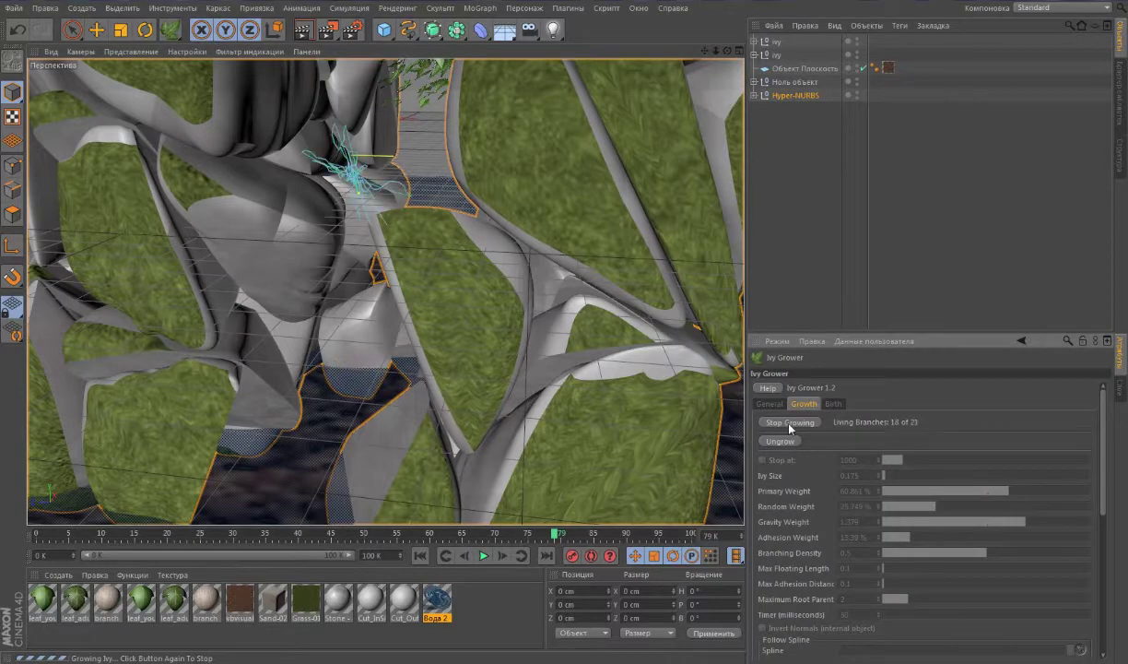
pyautogui.click(790, 422)
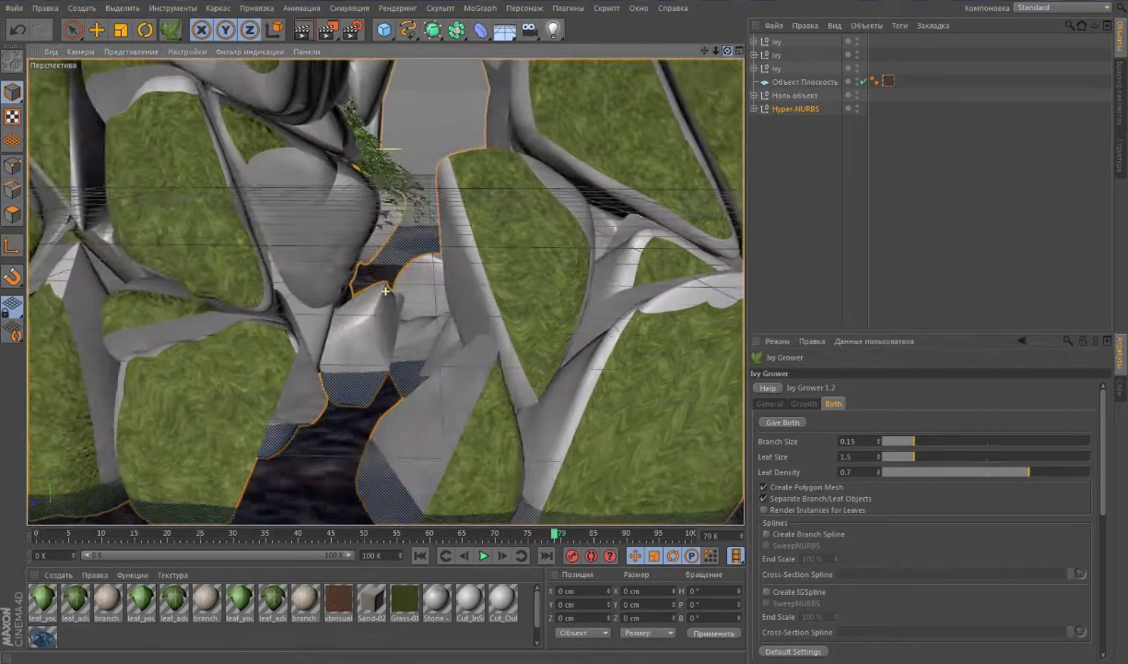
pyautogui.keyDown('alt'); pyautogui.moveTo(385, 291); pyautogui.dragTo(567, 157); pyautogui.keyUp('alt')
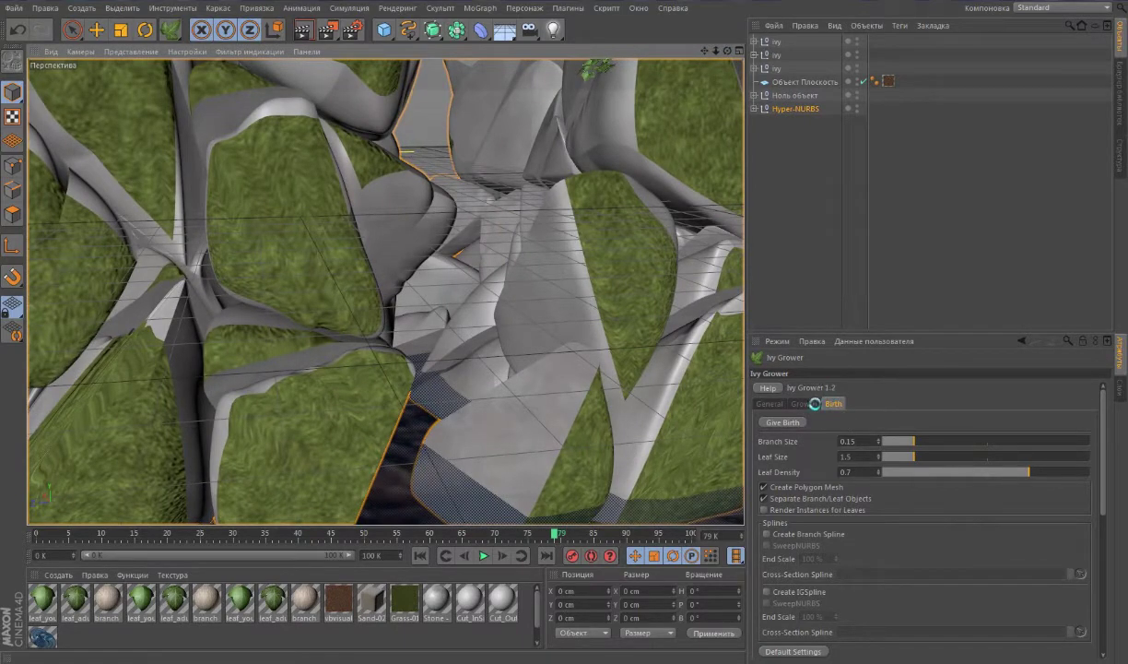
# Grow a third leafy ivy strand over the rock pieces.
pyautogui.click(803, 404)
pyautogui.click(792, 422)
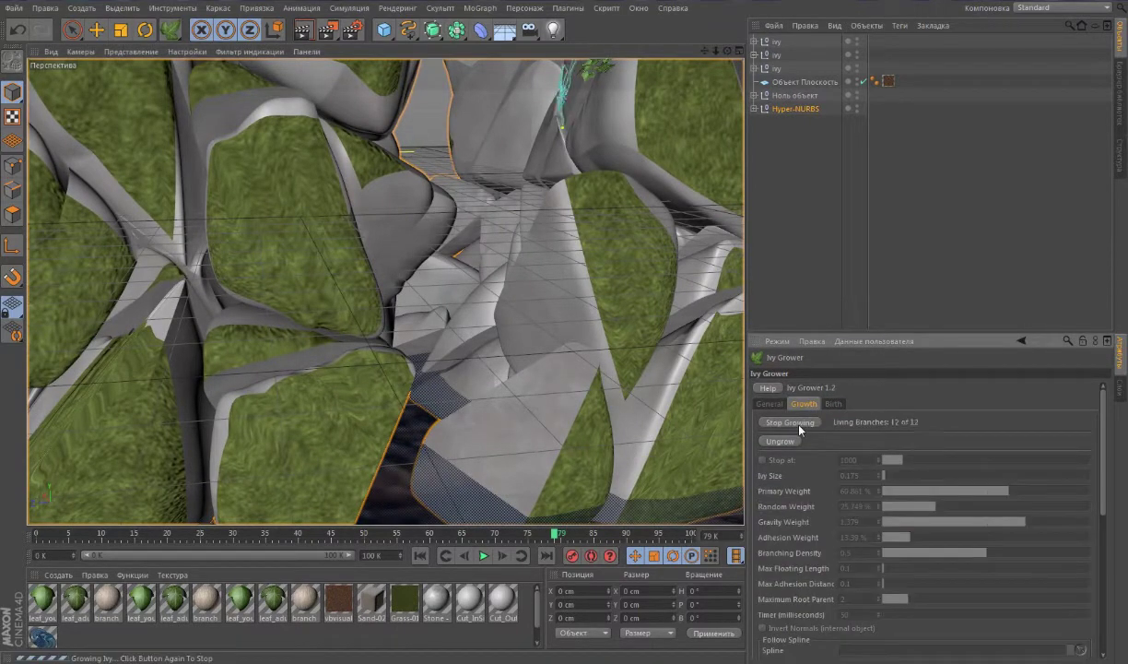
pyautogui.click(789, 422)
pyautogui.click(833, 404)
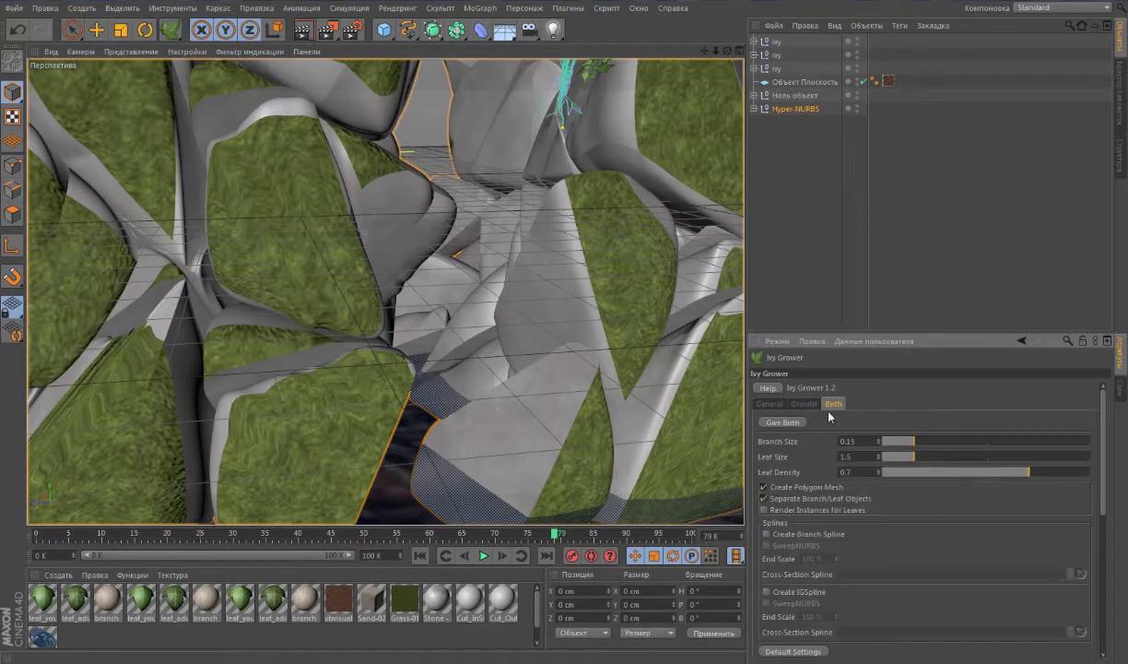
pyautogui.click(782, 422)
pyautogui.moveTo(480, 276)
pyautogui.keyDown('alt'); pyautogui.mouseDown()
pyautogui.moveTo(385, 291)
pyautogui.moveTo(227, 106)
pyautogui.mouseUp(); pyautogui.keyUp('alt')
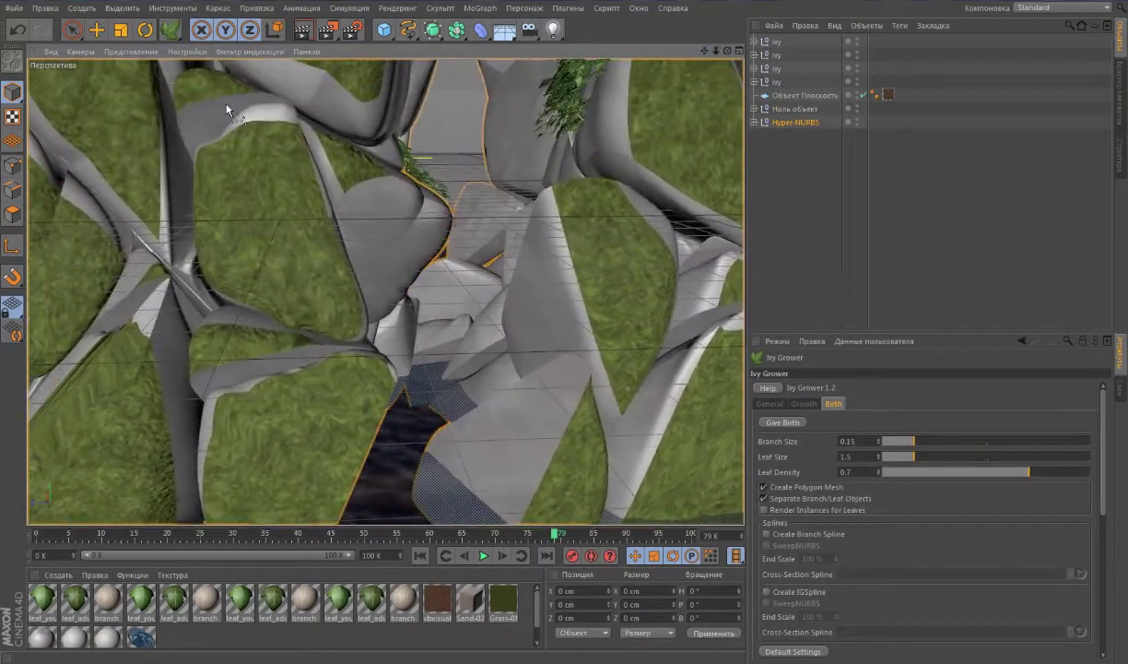
# Seed ivy in another gap between the rocks and give it leaves.
pyautogui.keyDown('alt'); pyautogui.moveTo(340, 225); pyautogui.dragTo(348, 246); pyautogui.keyUp('alt')
pyautogui.click(804, 404)
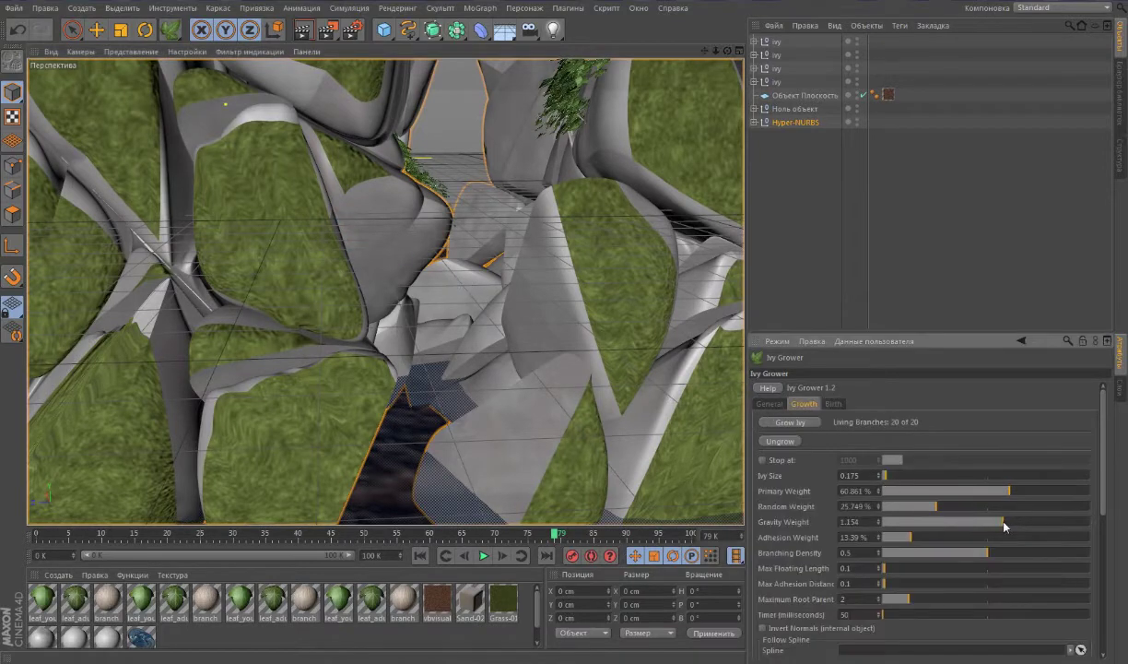
pyautogui.click(791, 426)
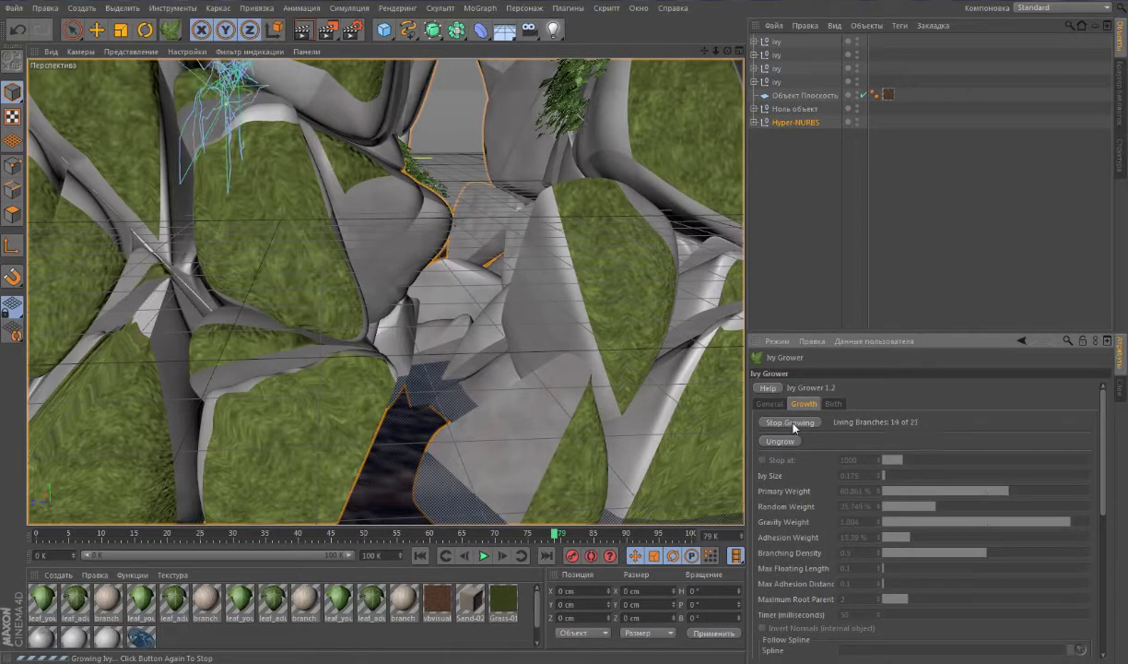
pyautogui.click(834, 404)
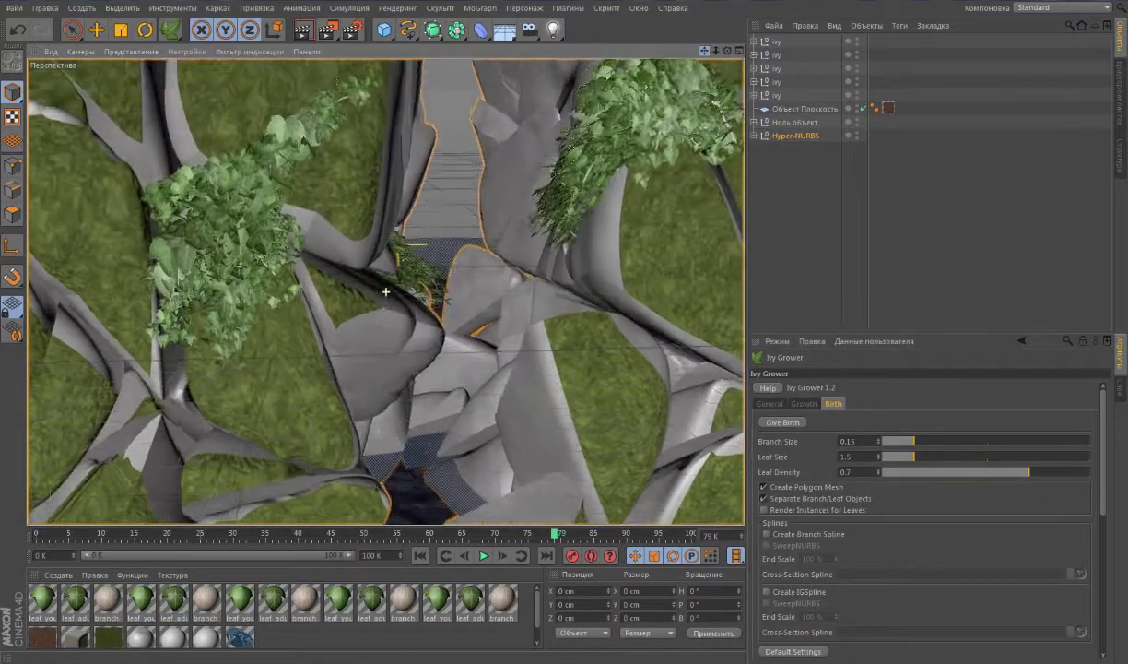
pyautogui.keyDown('alt'); pyautogui.moveTo(385, 291); pyautogui.dragTo(680, 215); pyautogui.keyUp('alt')
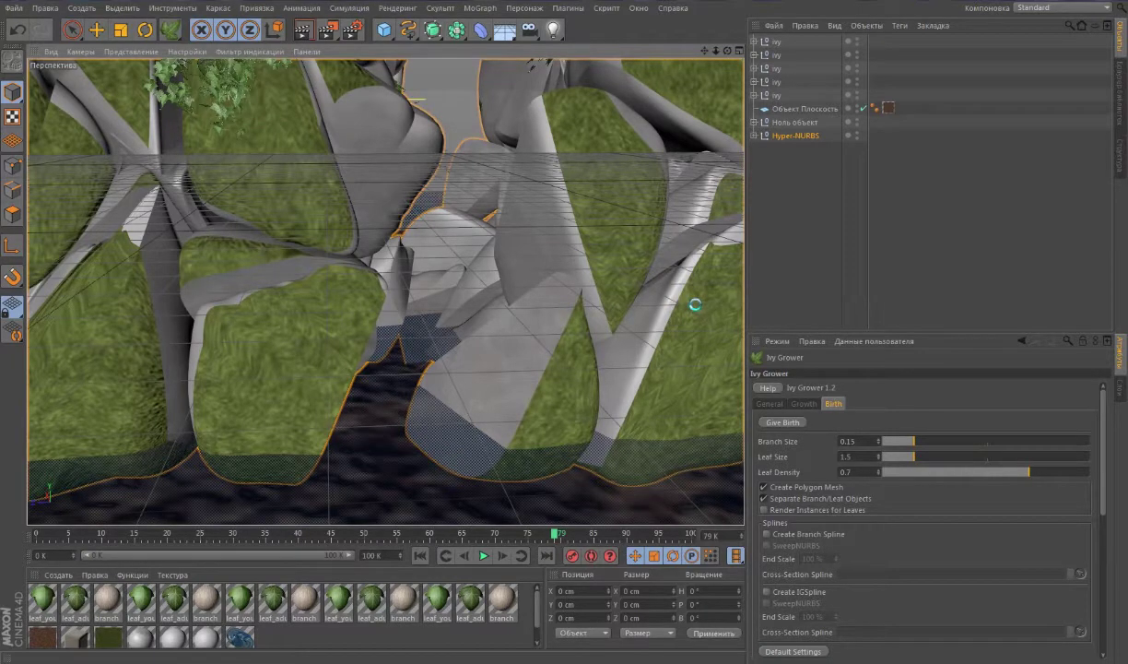
# Grow one more leafy ivy strand from a lower side view of the rocks.
pyautogui.click(803, 403)
pyautogui.click(793, 423)
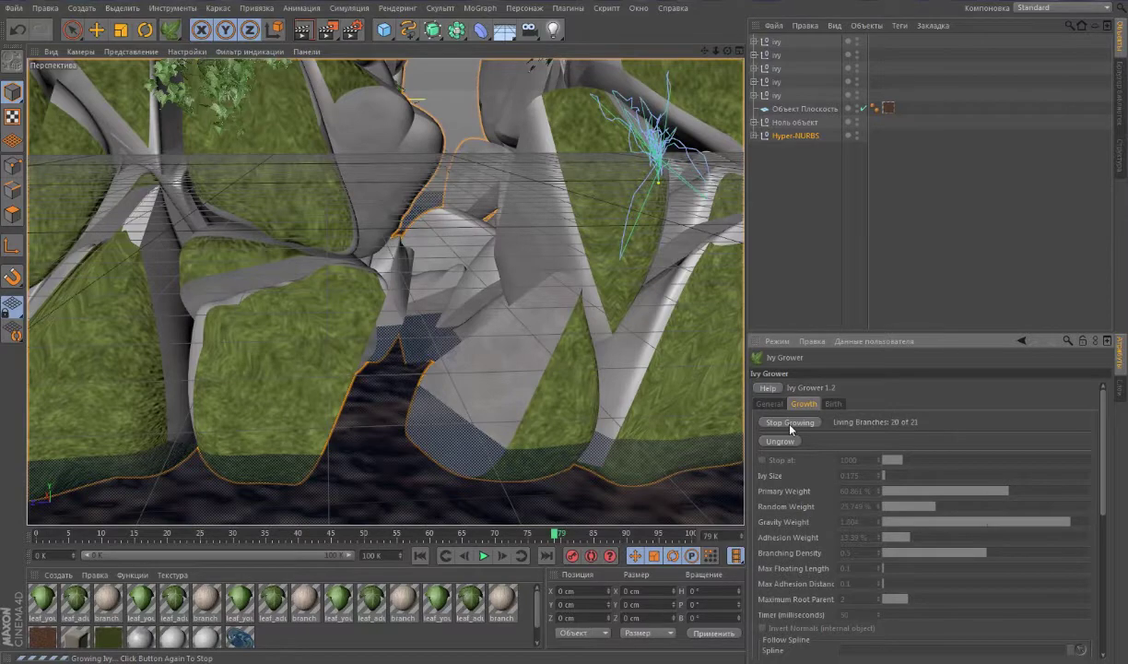
pyautogui.click(791, 423)
pyautogui.keyDown('alt'); pyautogui.moveTo(385, 291); pyautogui.dragTo(405, 277); pyautogui.keyUp('alt')
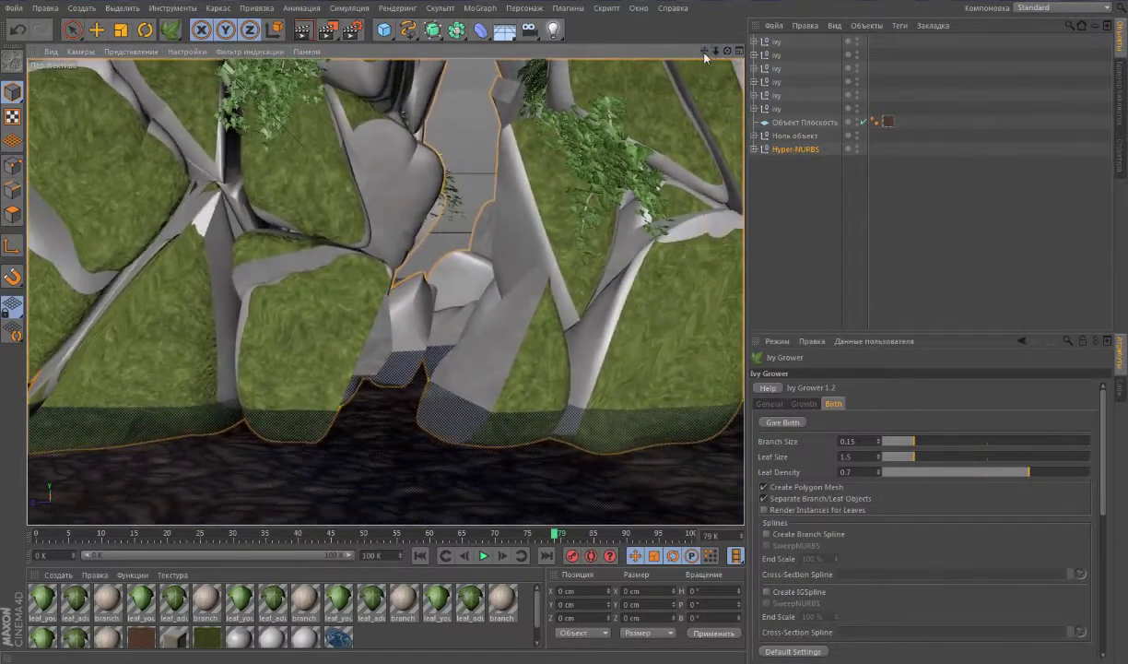
# Load the Physical_Stacked Fine Clouds sky from the Content Browser's Environments presets.
pyautogui.hotkey('shift', 'F8')
pyautogui.doubleClick(793, 112)
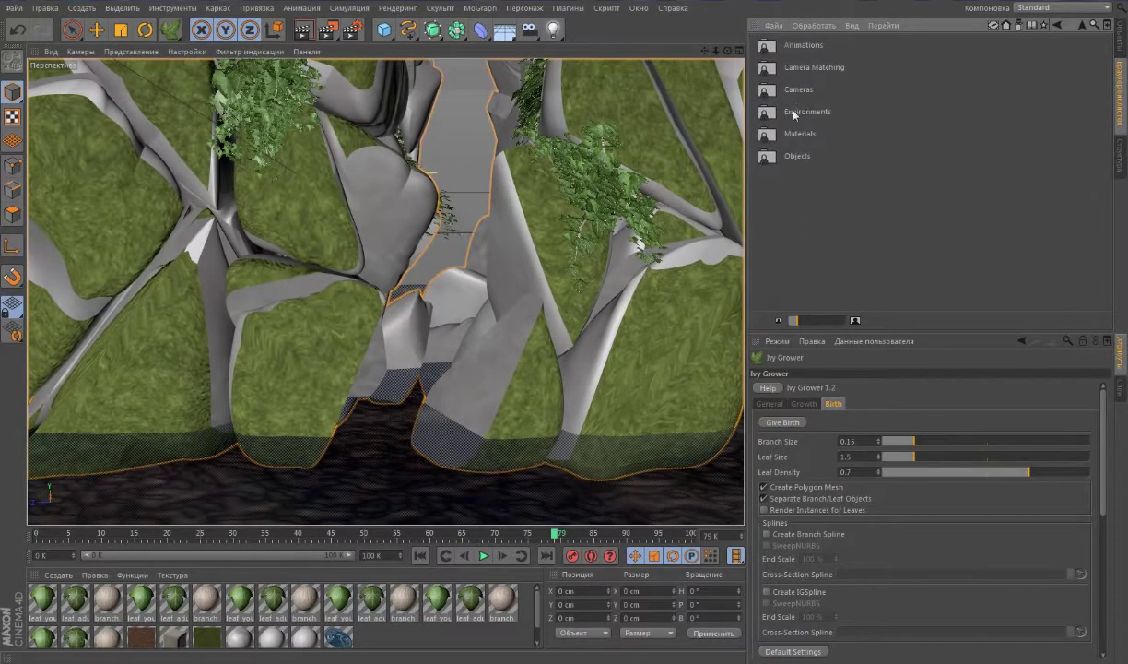
pyautogui.doubleClick(808, 111)
pyautogui.doubleClick(802, 198)
pyautogui.doubleClick(834, 110)
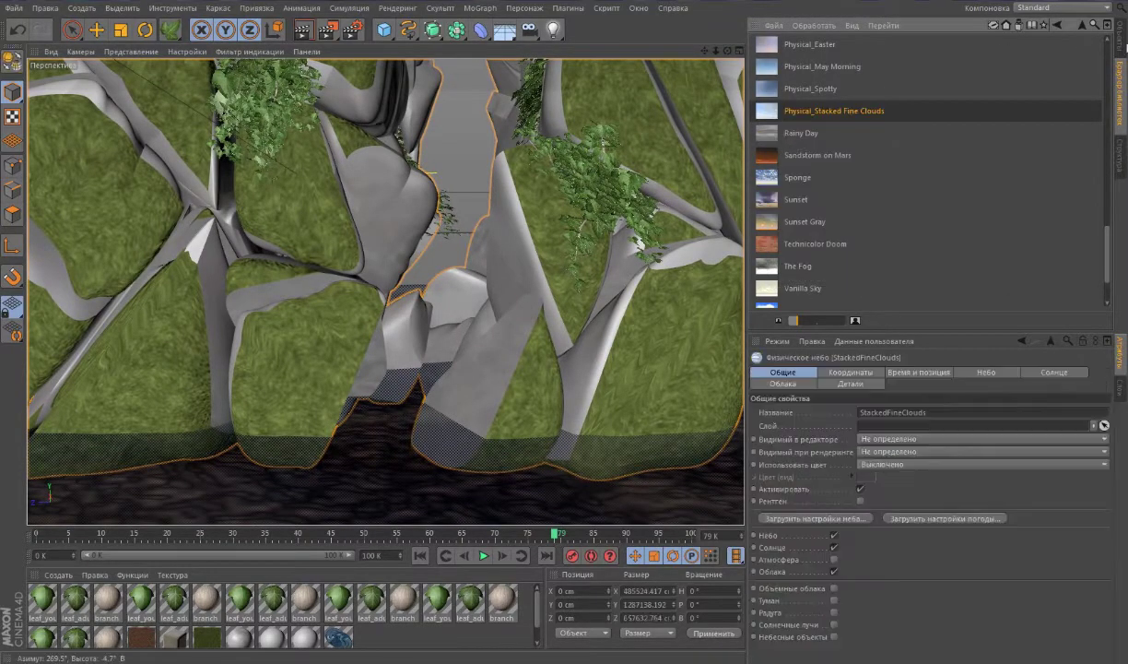
pyautogui.click(986, 371)
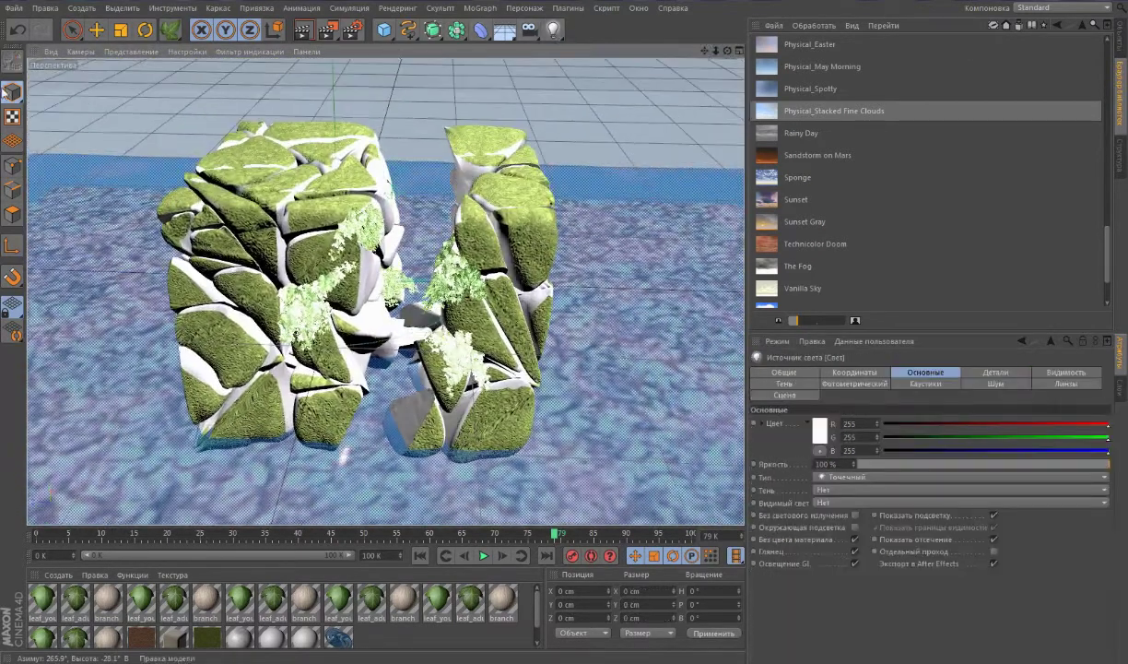
# Make the light a volumetric spotlight tilted down about 60°.
pyautogui.click(1119, 42)
pyautogui.press('e')
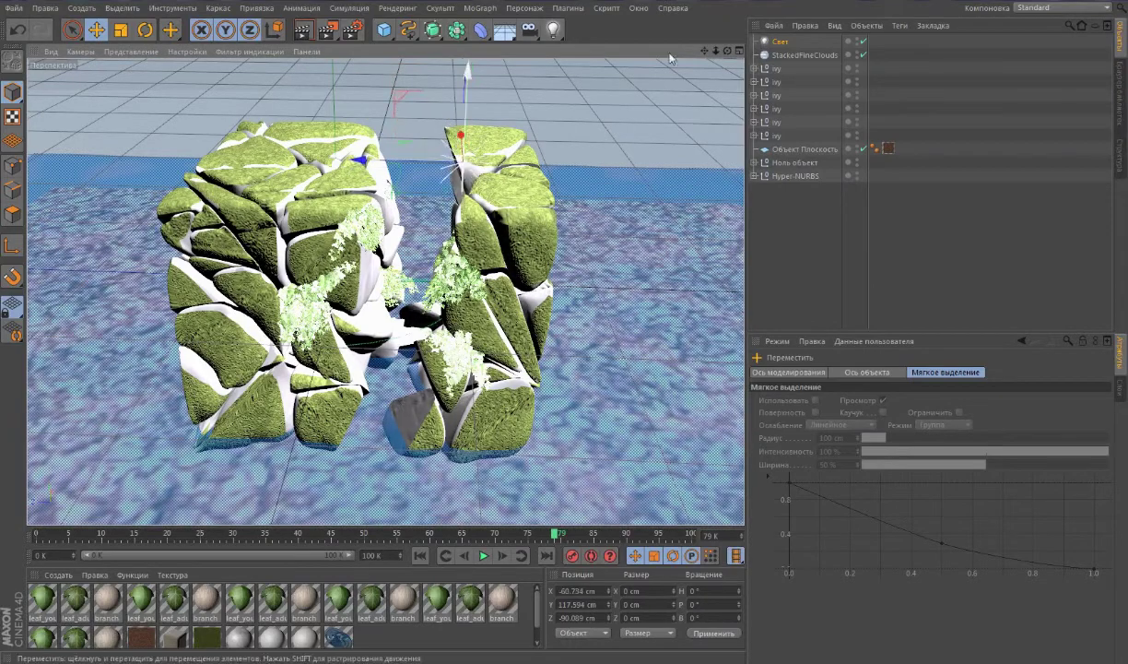
pyautogui.moveTo(726, 51); pyautogui.dragTo(726, 53)
pyautogui.click(779, 42)
pyautogui.click(866, 502)
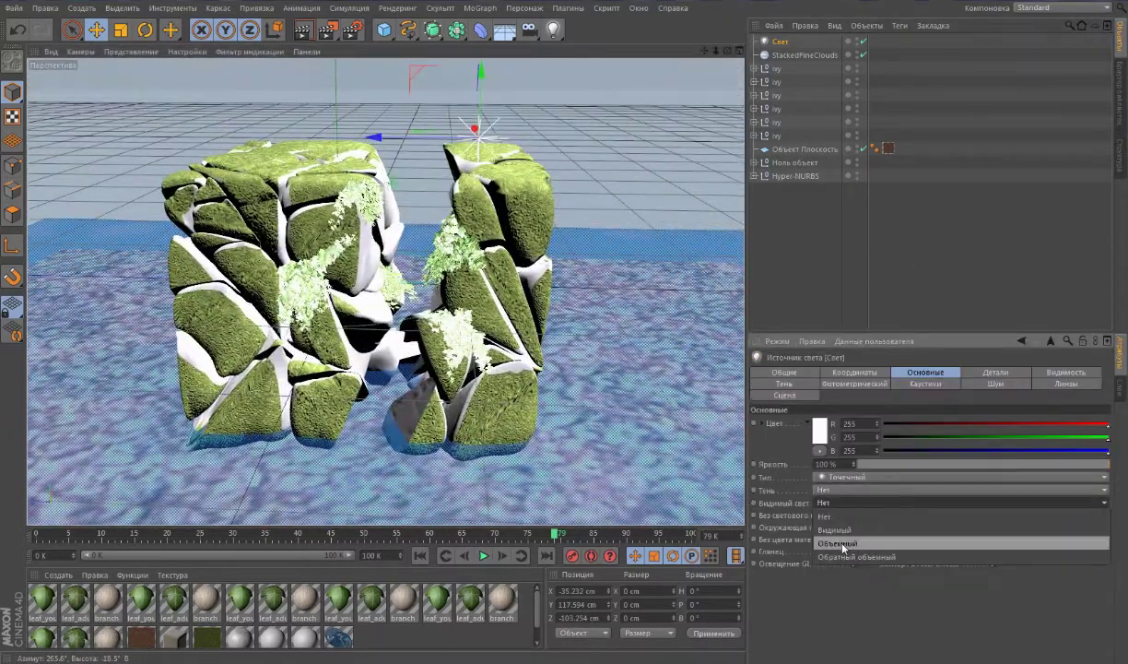
pyautogui.click(842, 544)
pyautogui.click(876, 476)
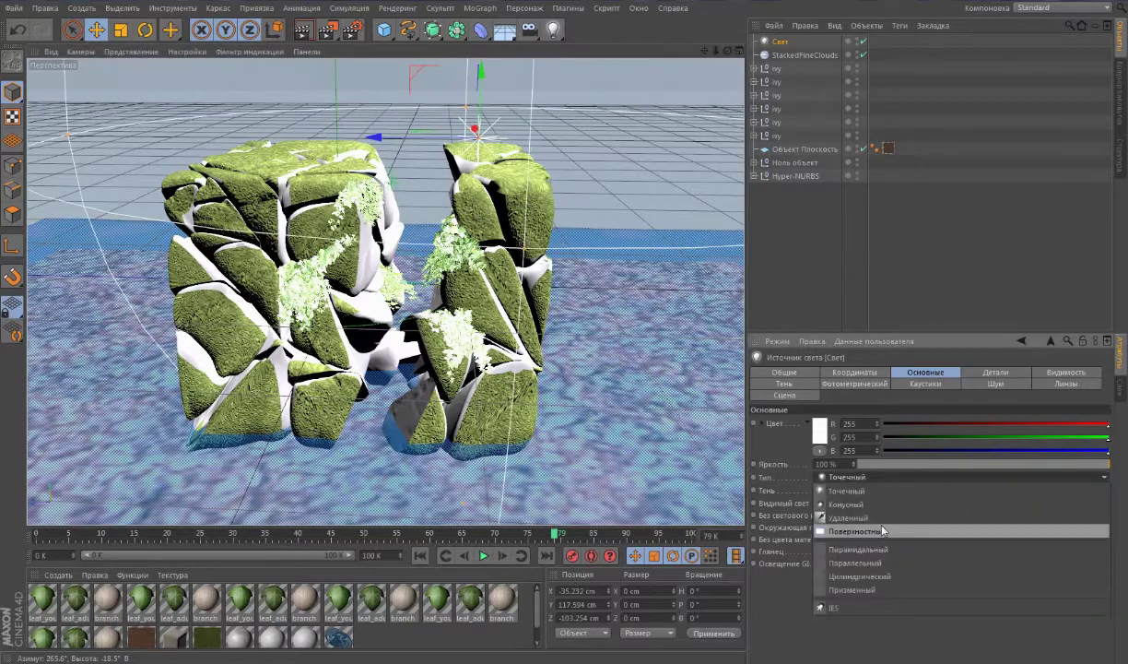
pyautogui.click(844, 504)
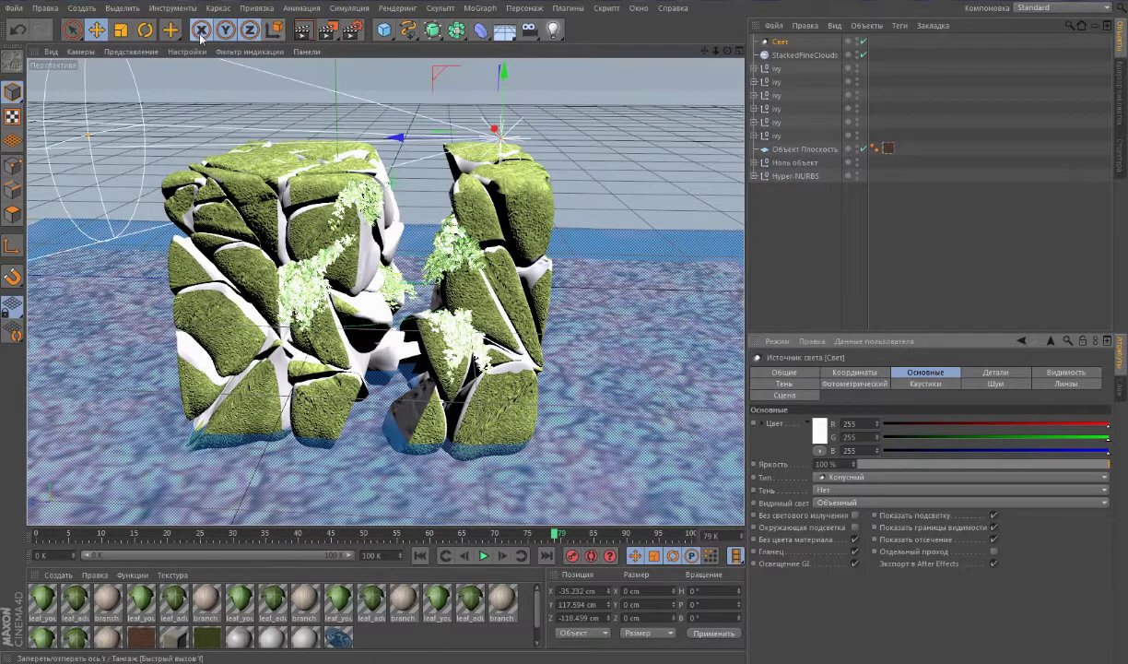
pyautogui.click(144, 30)
pyautogui.moveTo(480, 113)
pyautogui.mouseDown()
pyautogui.moveTo(438, 186)
pyautogui.moveTo(483, 114)
pyautogui.moveTo(488, 185)
pyautogui.mouseUp()
pyautogui.press('e')
# Set the spotlight colour to pale yellow (255, 251, 206).
pyautogui.click(1021, 340)
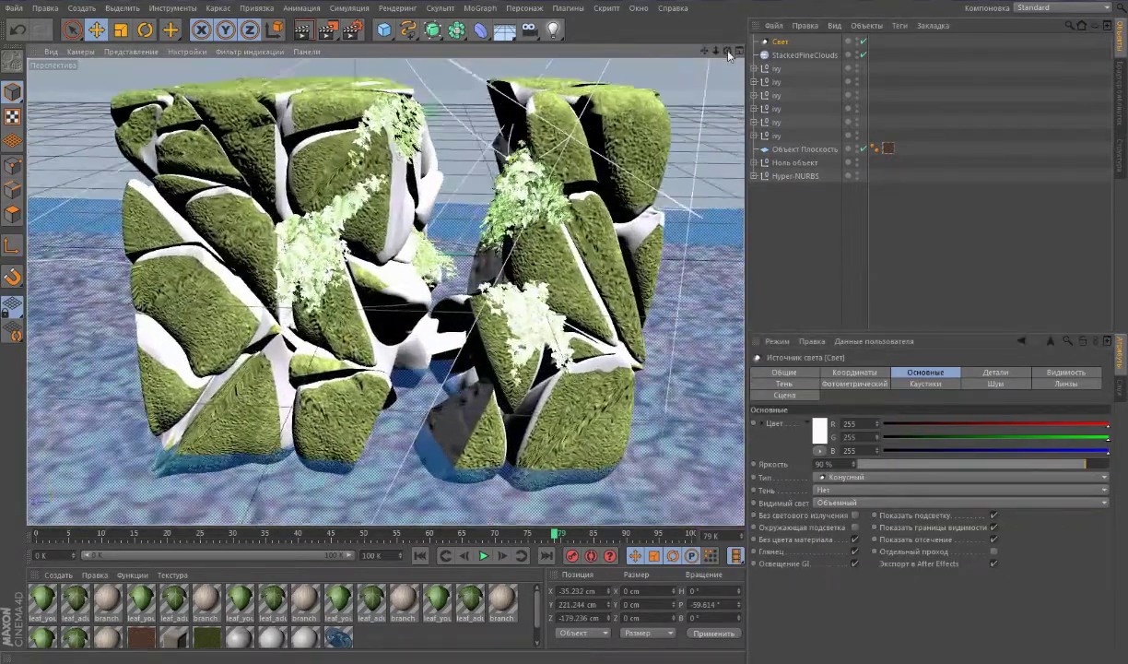
pyautogui.click(819, 429)
pyautogui.click(756, 391)
pyautogui.click(788, 493)
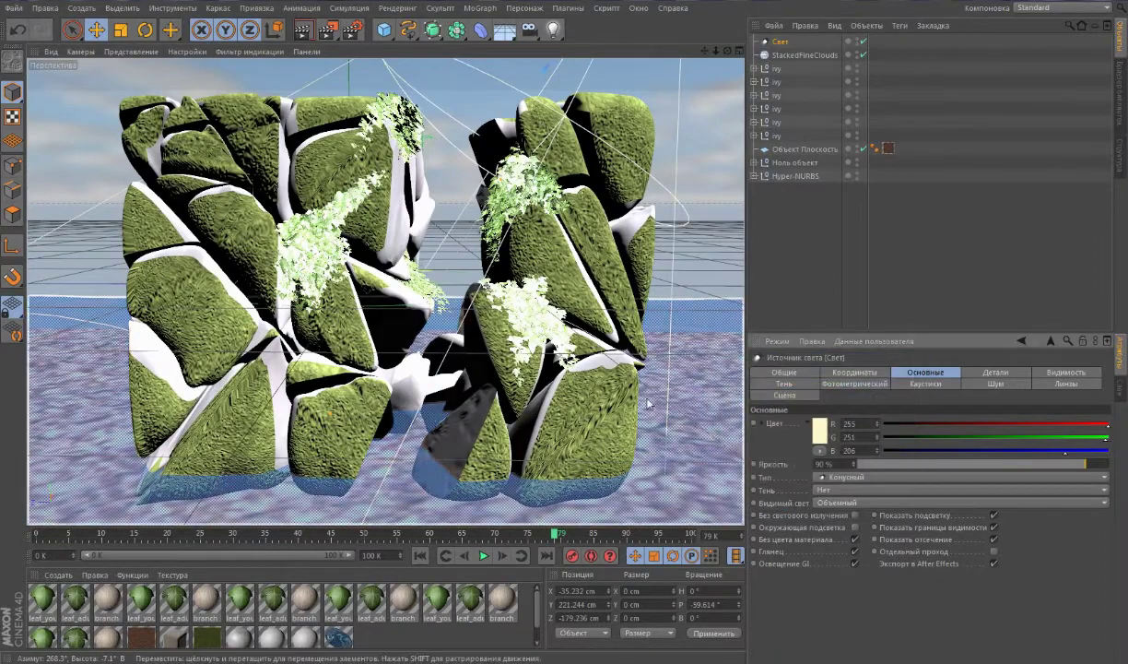
pyautogui.scroll(2, 648, 403)
# Give the spotlight a Star 1 lens glow.
pyautogui.click(1066, 384)
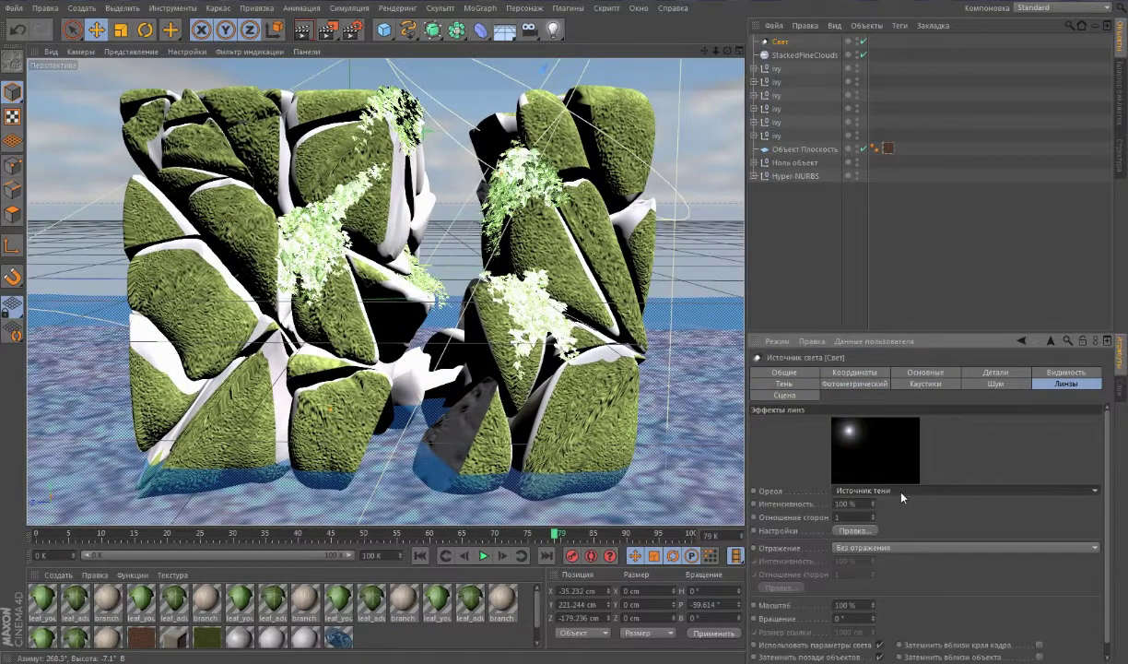
pyautogui.click(902, 490)
pyautogui.scroll(2, 386, 277)
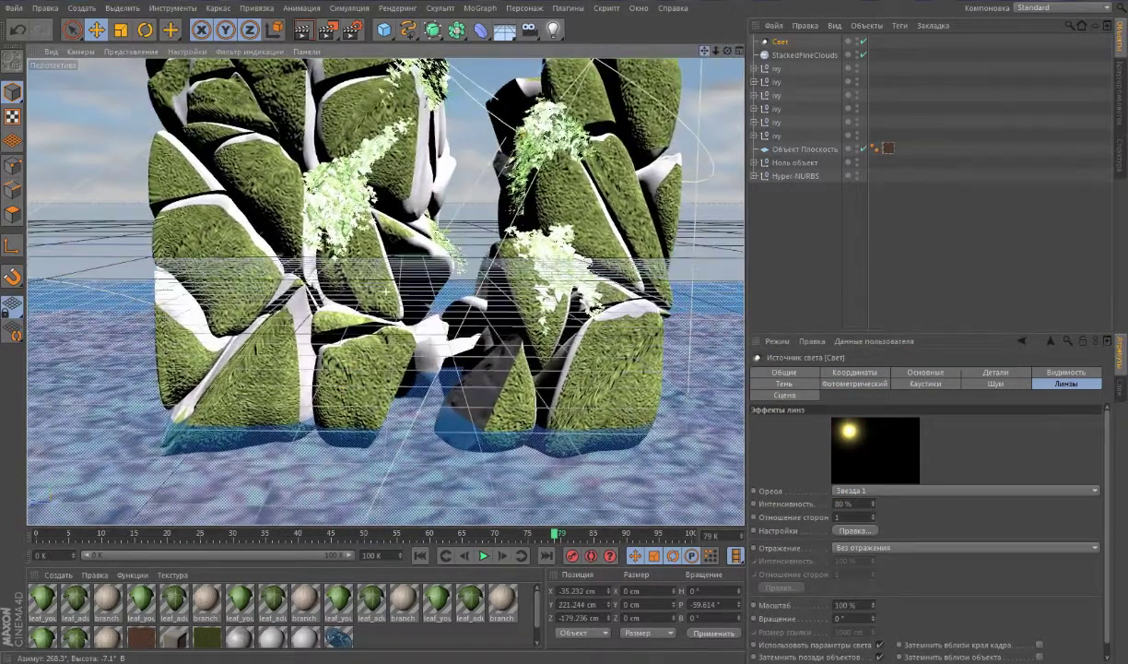
pyautogui.scroll(2, 385, 290)
pyautogui.scroll(2, 385, 291)
pyautogui.scroll(2, 385, 290)
pyautogui.scroll(2, 385, 291)
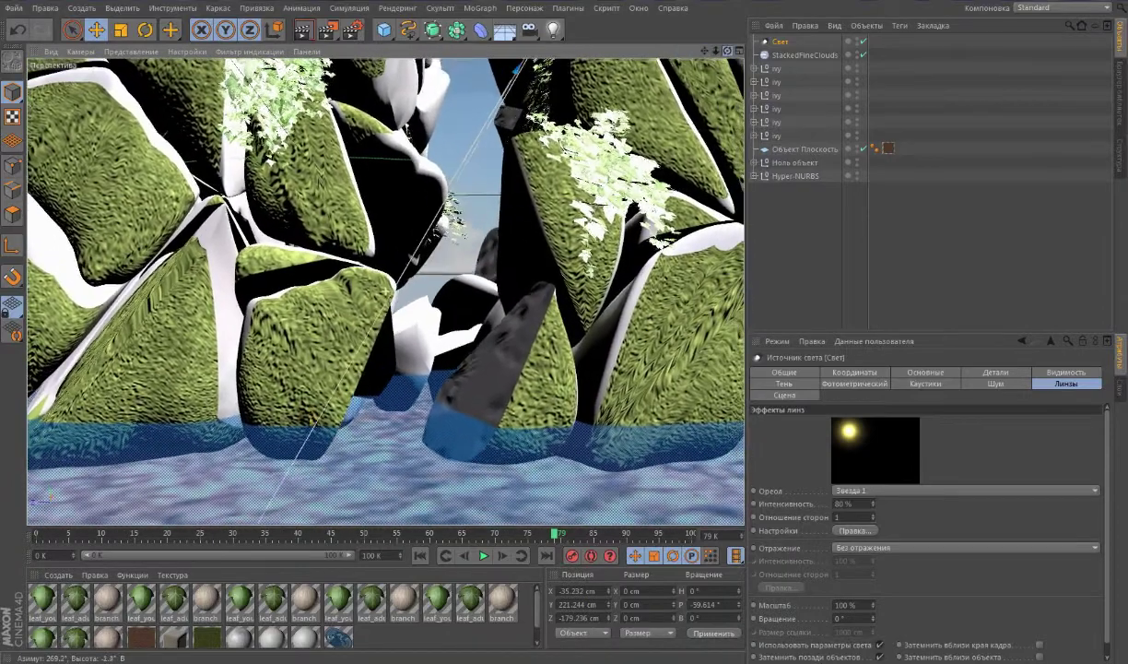
pyautogui.scroll(2, 341, 369)
pyautogui.scroll(2, 340, 369)
pyautogui.click(341, 368)
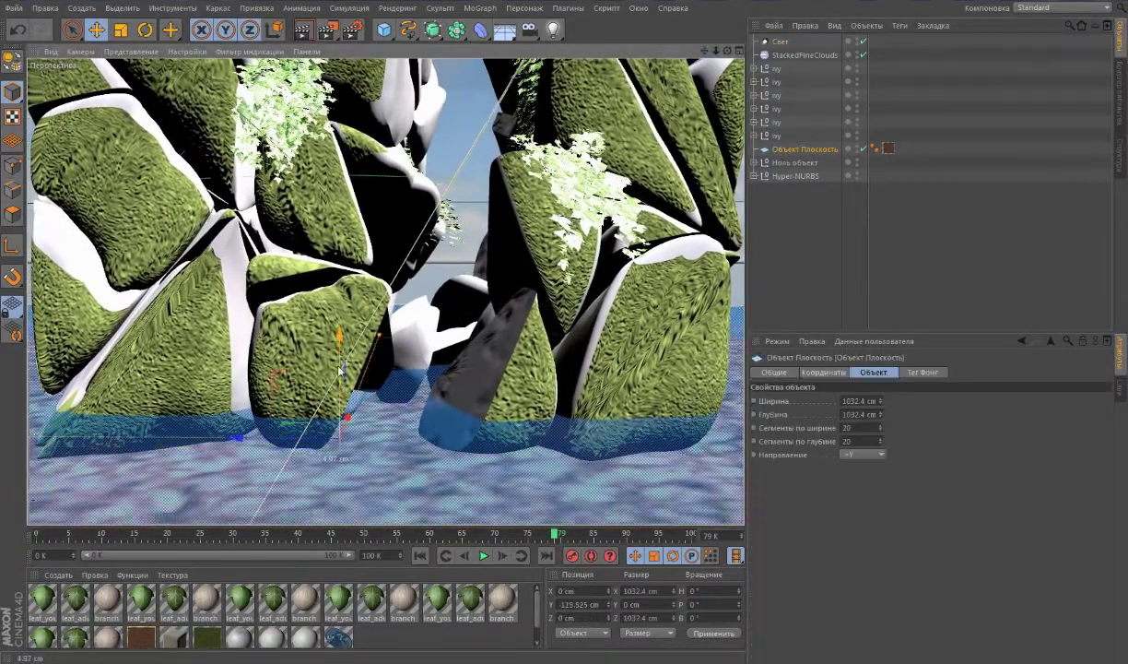
# Raise the null object with the ivy slightly to Y −29.735 cm.
pyautogui.click(339, 259)
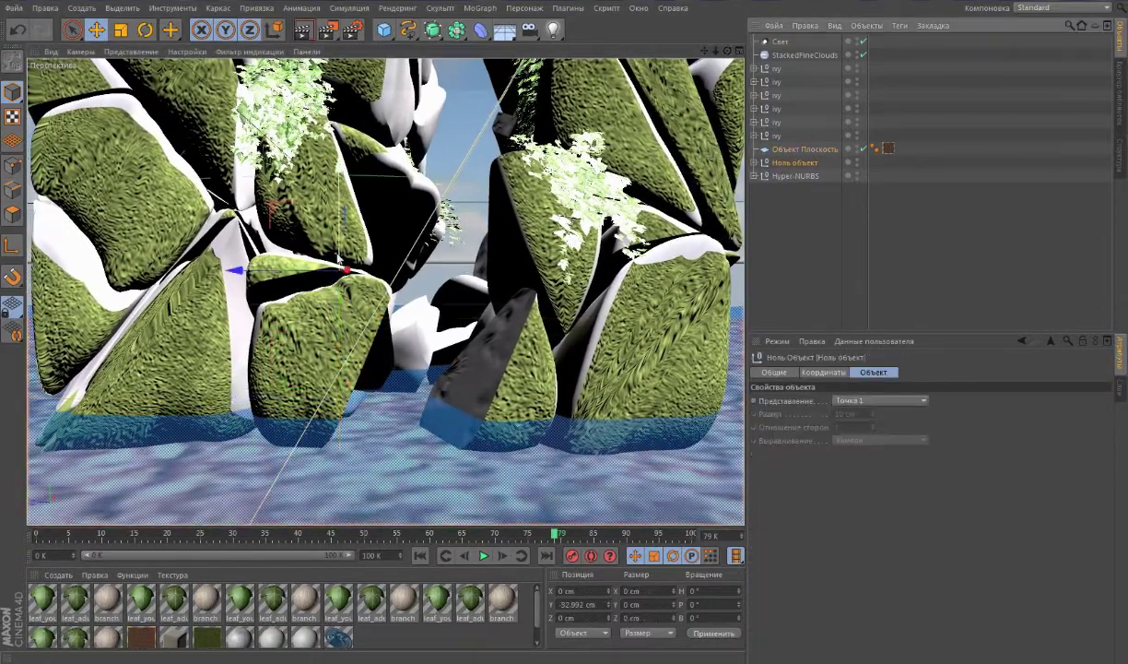
pyautogui.moveTo(338, 259); pyautogui.dragTo(493, 207)
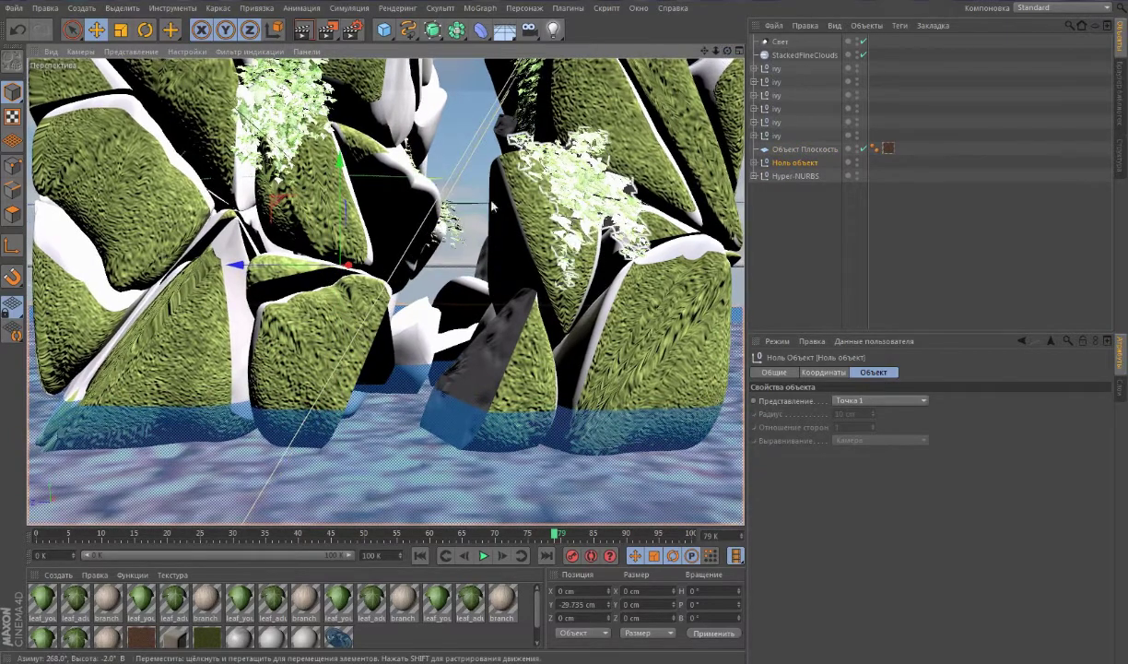
pyautogui.scroll(1, 493, 207)
pyautogui.scroll(2, 461, 166)
pyautogui.scroll(2, 415, 111)
pyautogui.scroll(1, 366, 49)
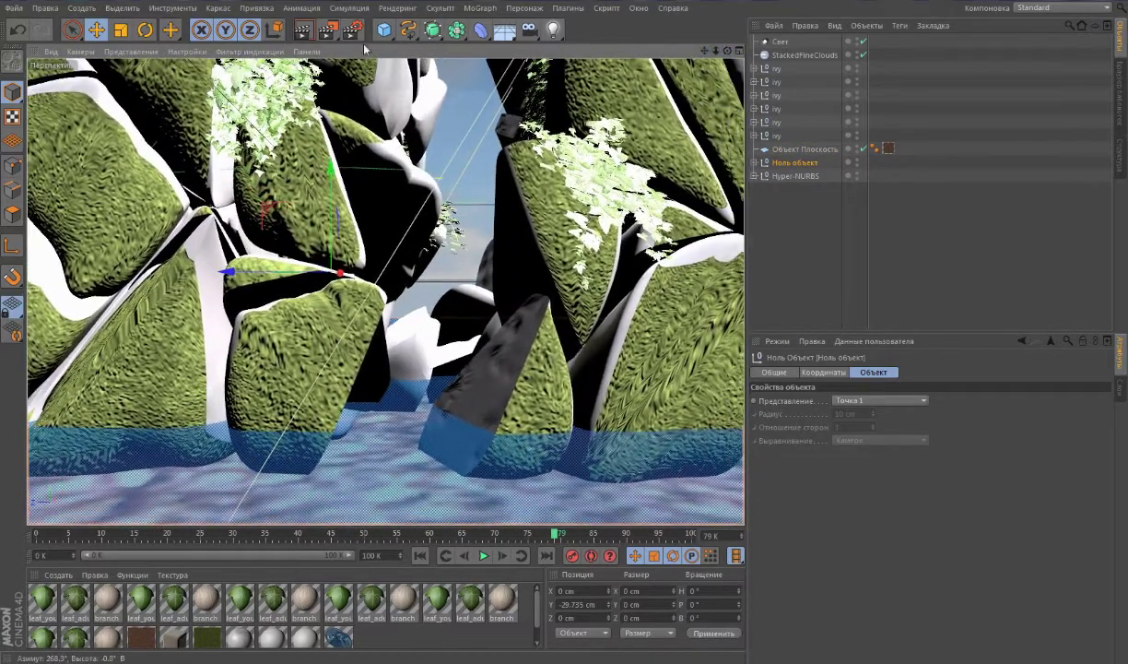
# Review the Render Settings pages, including ambient occlusion.
pyautogui.click(352, 29)
pyautogui.click(138, 123)
pyautogui.click(138, 134)
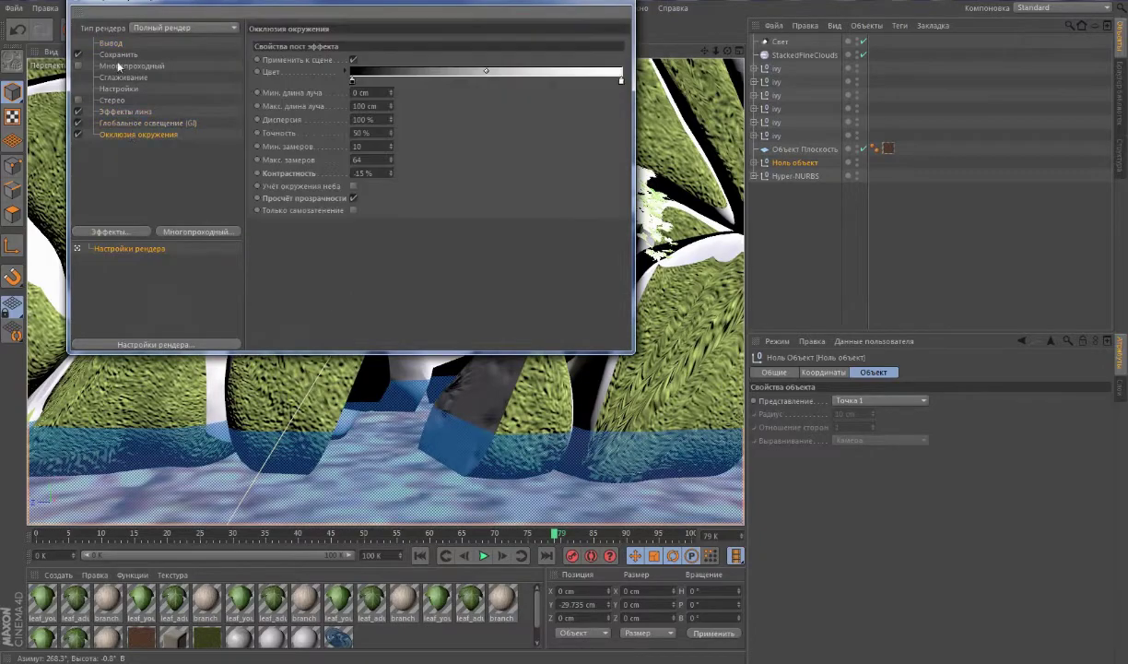
pyautogui.click(111, 43)
pyautogui.click(623, 10)
# Frame a low view through the rocks and render it to the Picture Viewer.
pyautogui.scroll(2, 426, 329)
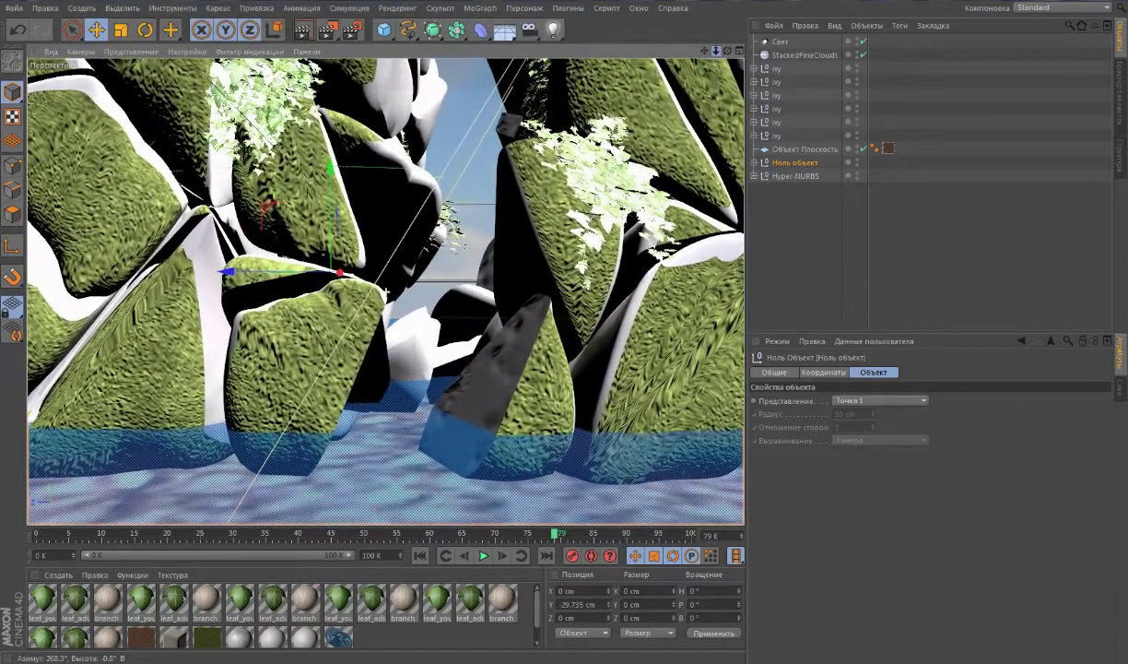
pyautogui.scroll(1, 427, 329)
pyautogui.scroll(1, 427, 329)
pyautogui.click(420, 314)
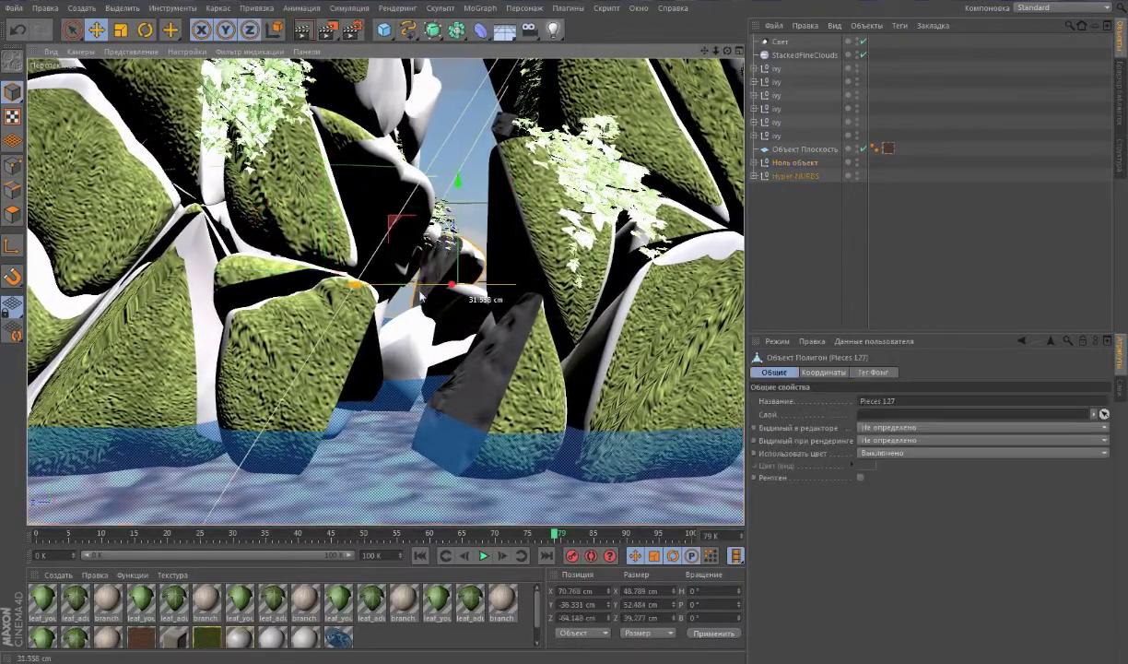
pyautogui.click(775, 243)
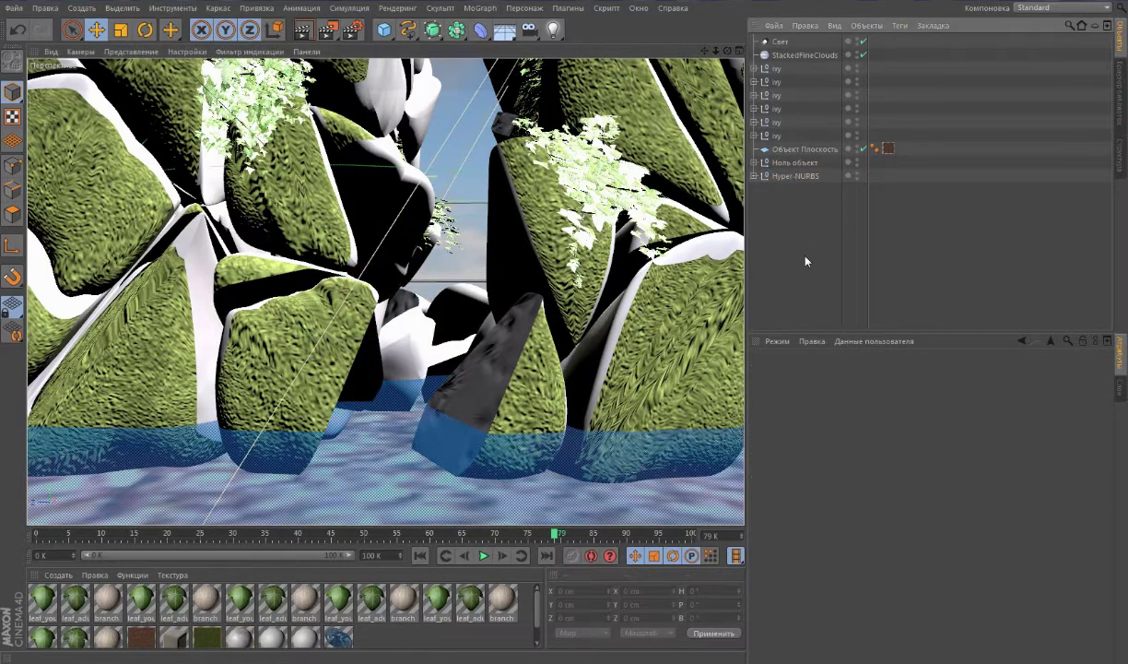
pyautogui.moveTo(704, 51)
pyautogui.mouseDown()
pyautogui.moveTo(727, 60)
pyautogui.moveTo(679, 56)
pyautogui.mouseUp()
pyautogui.click(327, 29)
pyautogui.scroll(-1, 387, 316)
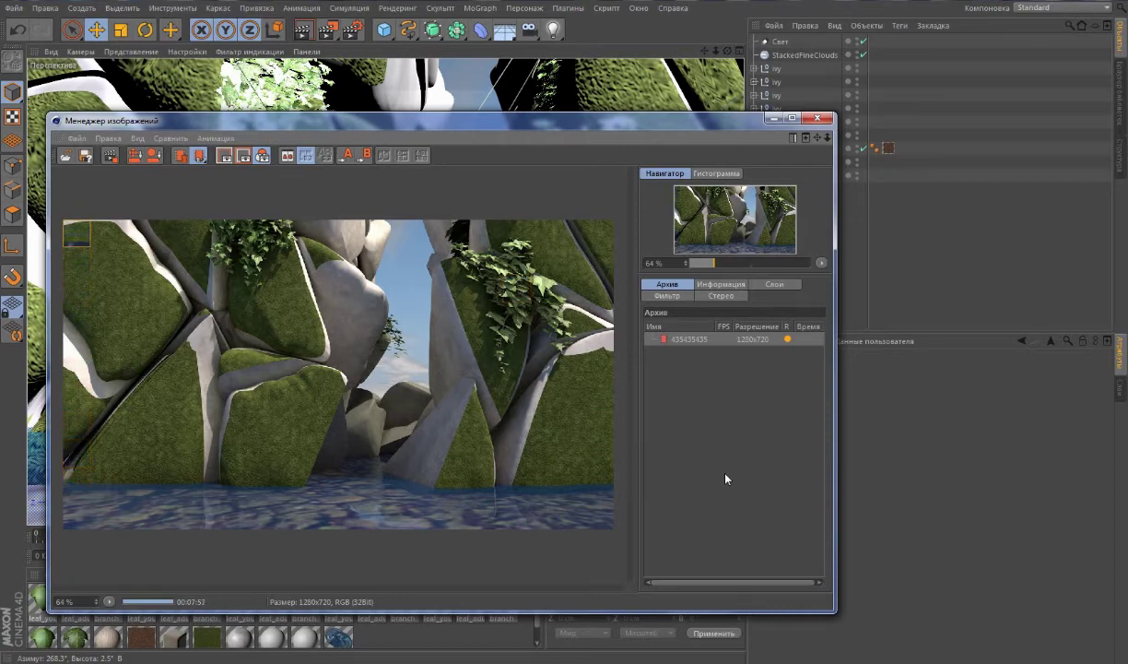
# Filter the render: saturation 19%, brightness 8%, contrast 4%, exposure 0.3, gamma 0.99.
pyautogui.click(666, 295)
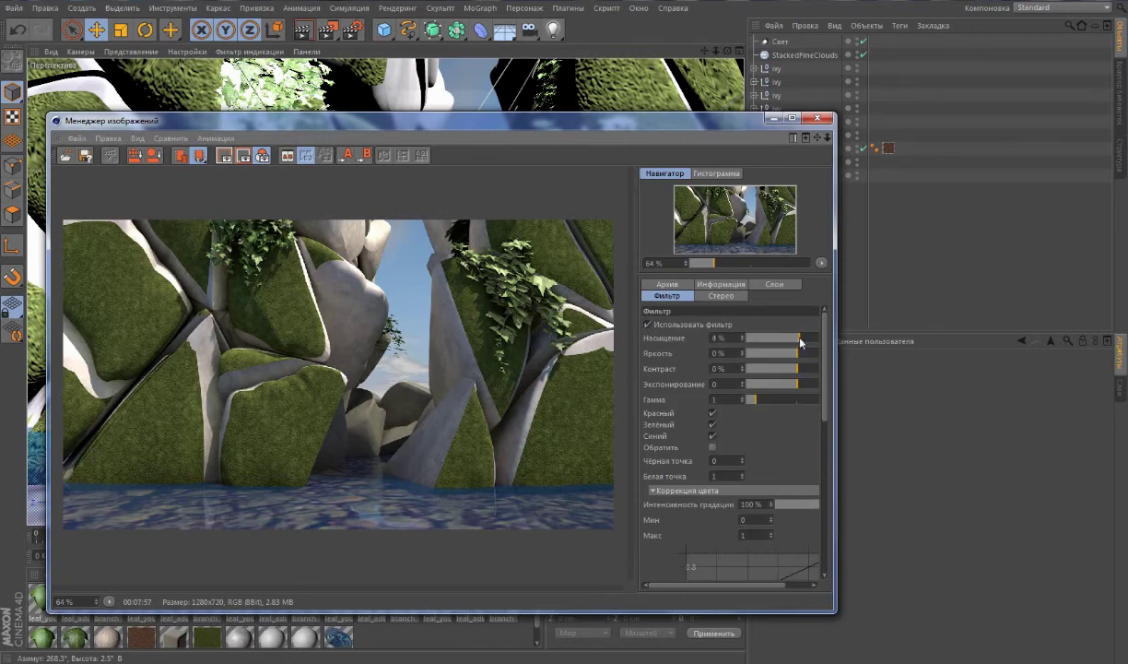
pyautogui.moveTo(797, 368)
pyautogui.mouseDown()
pyautogui.moveTo(800, 385)
pyautogui.moveTo(800, 356)
pyautogui.moveTo(798, 370)
pyautogui.mouseUp()
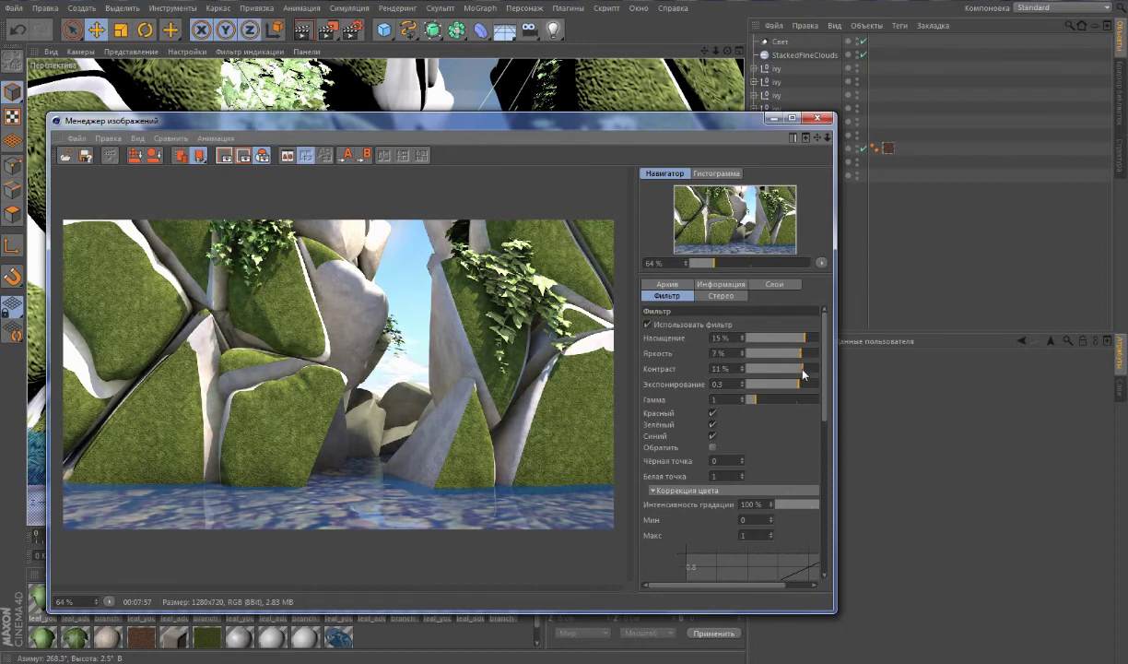
pyautogui.moveTo(756, 403); pyautogui.dragTo(750, 398)
pyautogui.moveTo(803, 338); pyautogui.dragTo(802, 370)
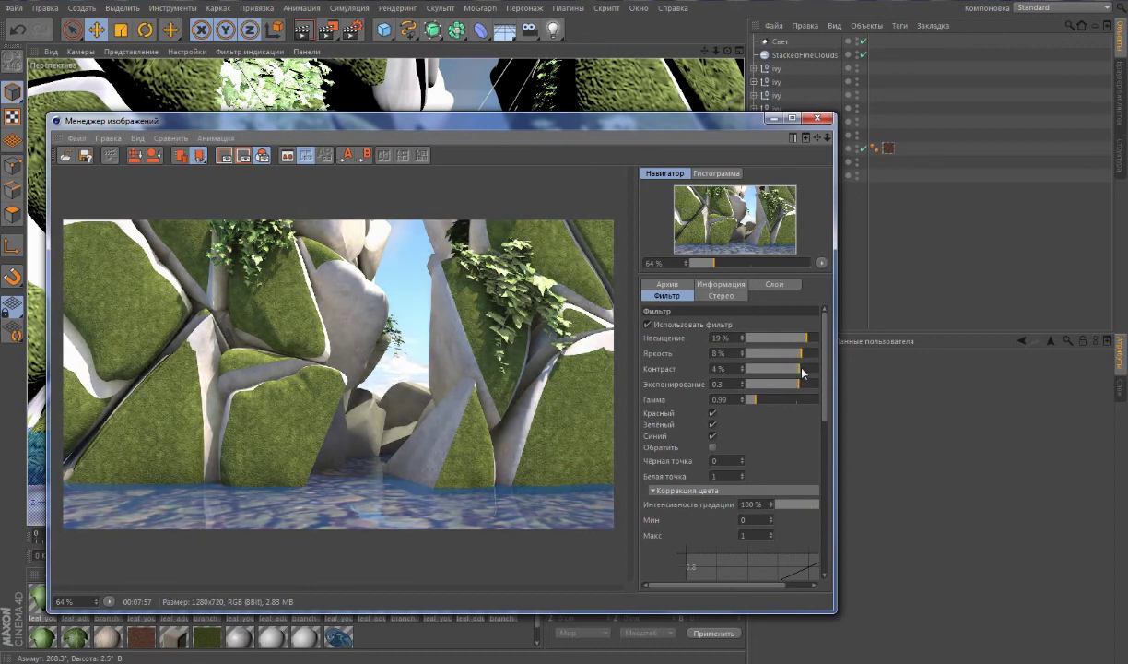